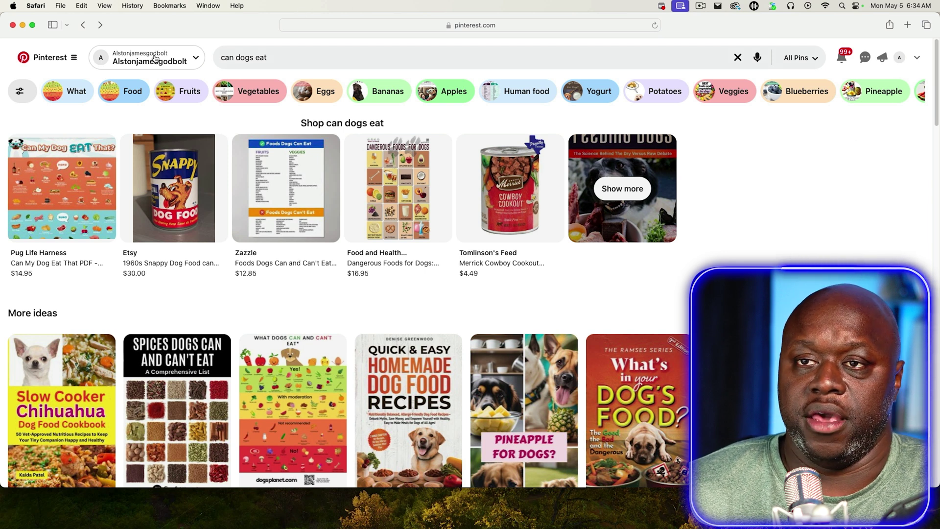
- Look over the Pinterest business menu and the account's profile page, and return to the "can dogs eat" search
left_click(75, 58)
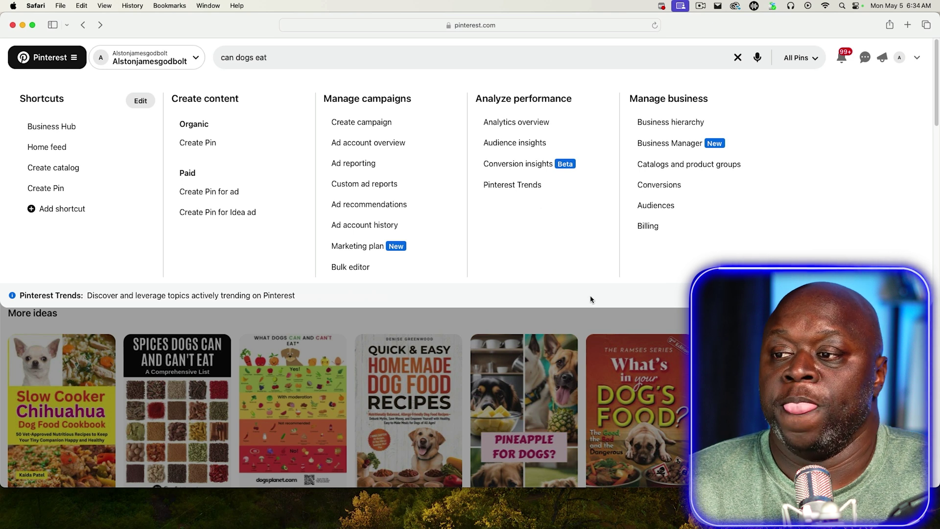
left_click(606, 324)
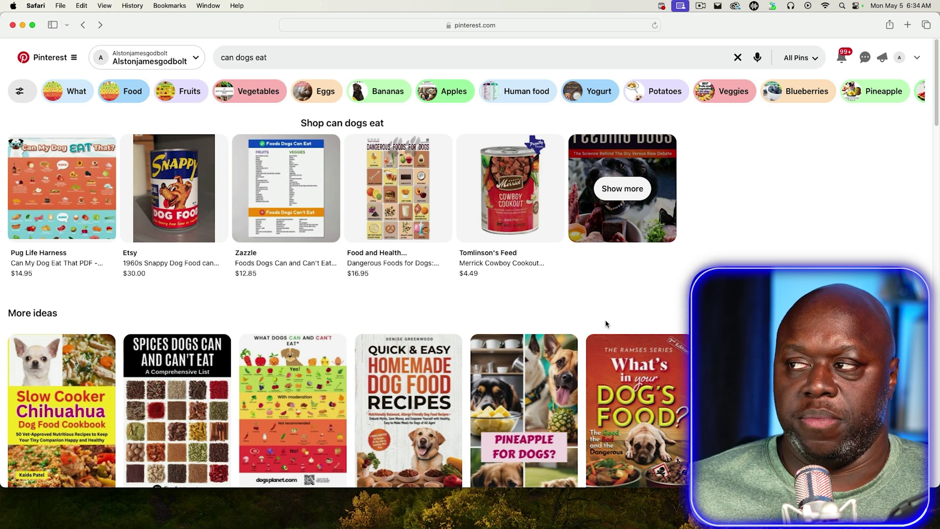
left_click(900, 57)
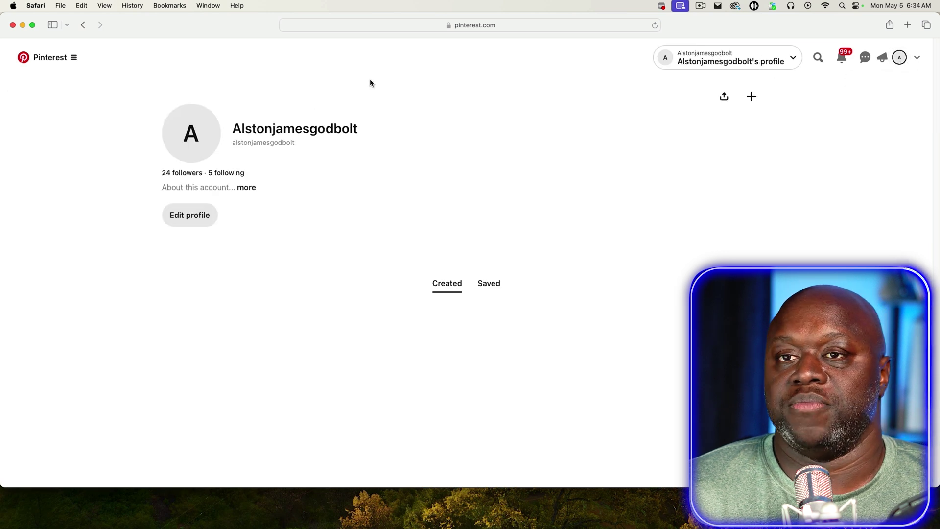
left_click(83, 25)
mouse_move(547, 146)
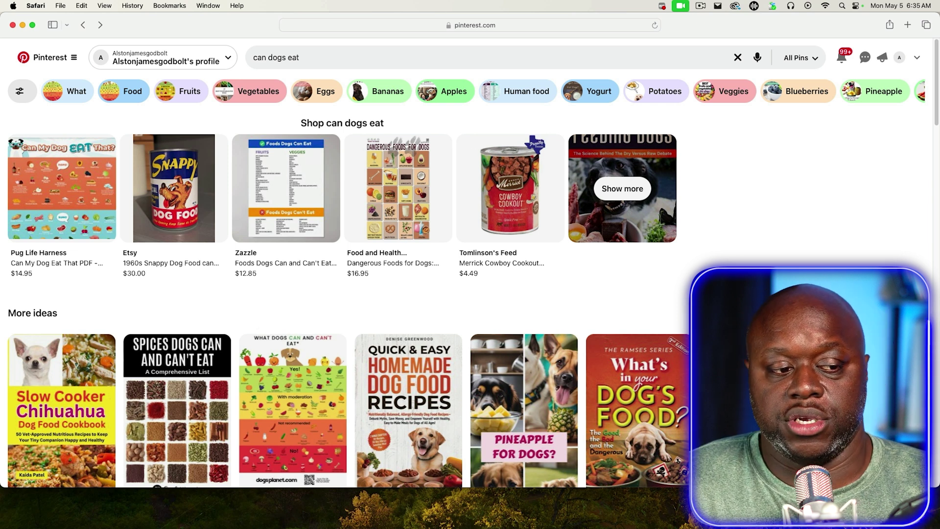
- Switch to ChatGPT and ask it, acting as an expert in content marketing, to find 50 keywords related to "can dogs eat"
key("super+Tab")
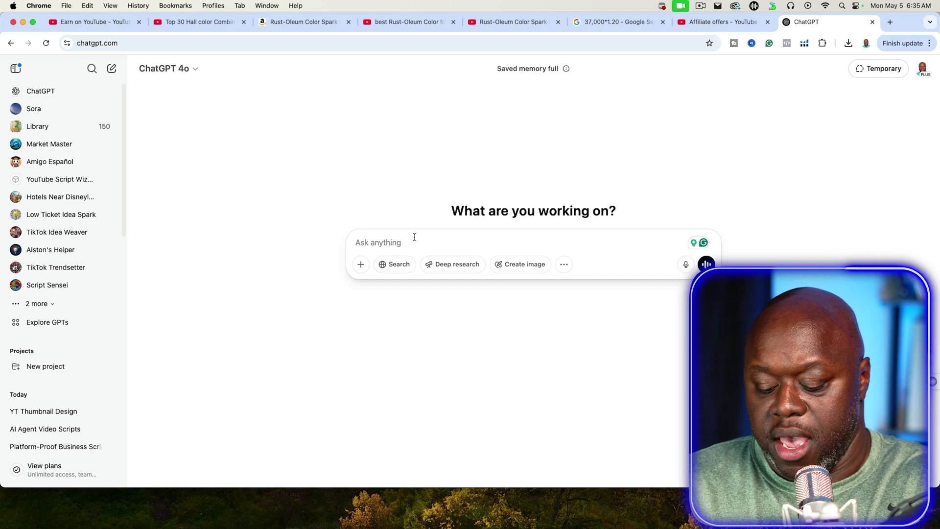
type("act")
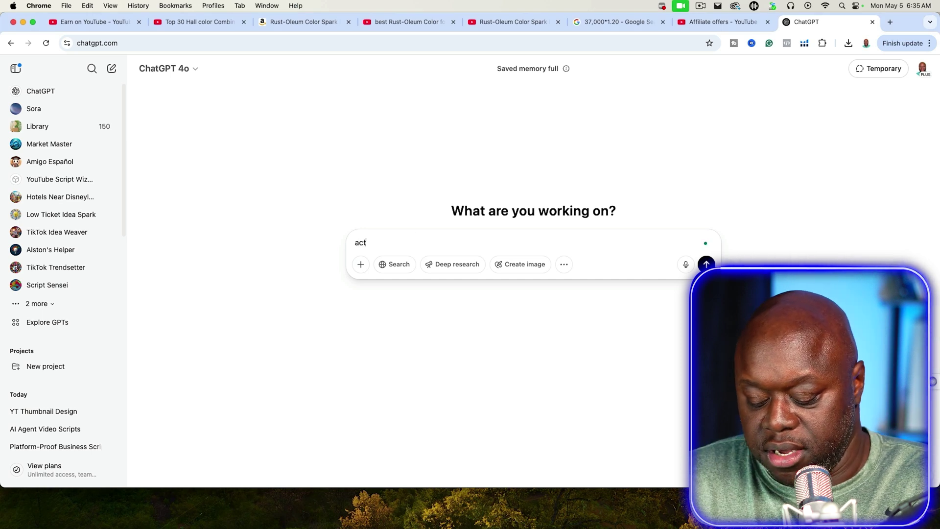
type(" as an expe")
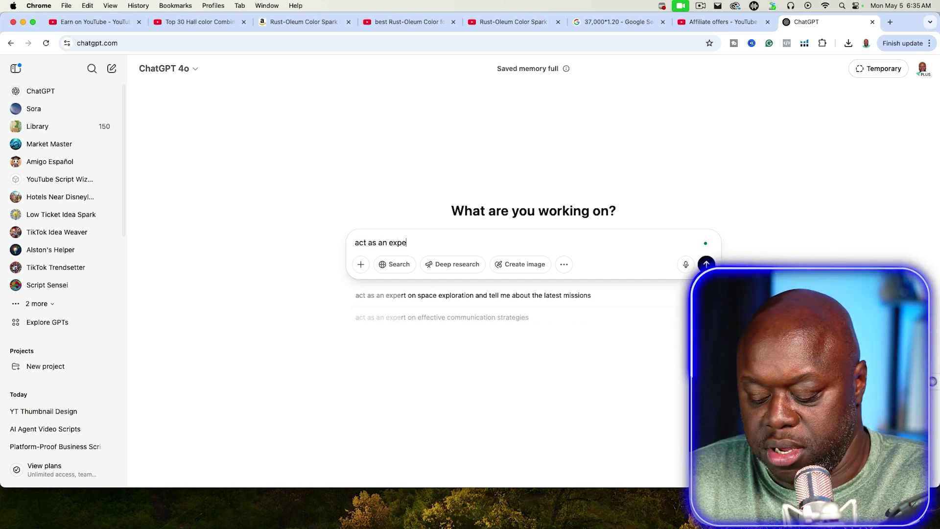
type("rt in content marketing I want you to find ")
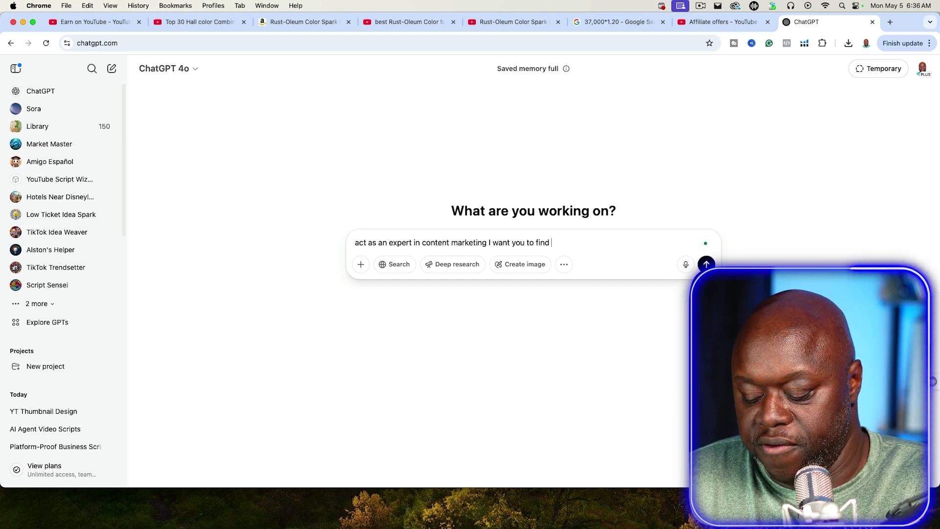
type("50 keywords")
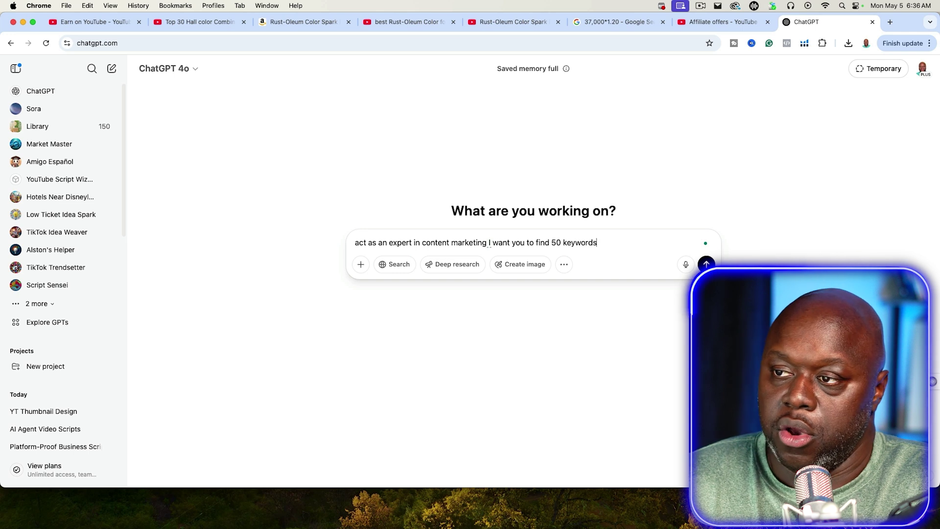
type(" related ")
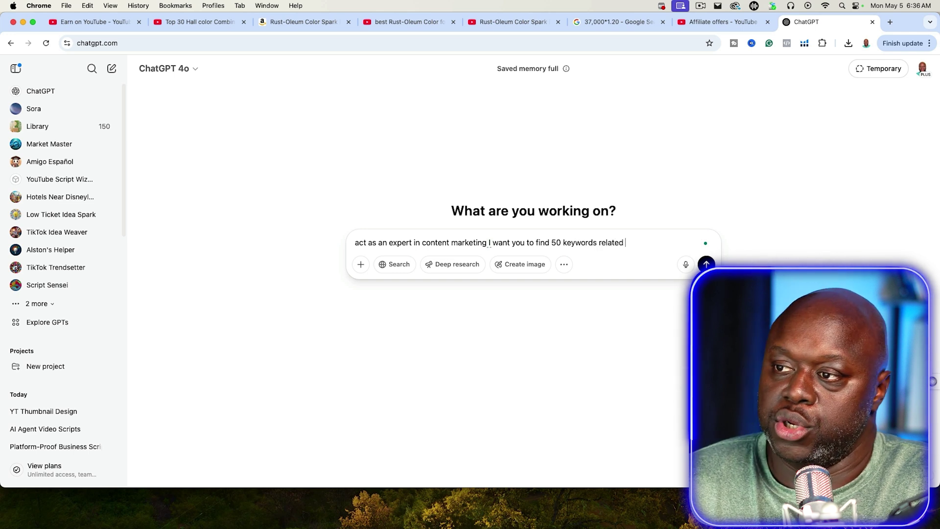
type("to ")
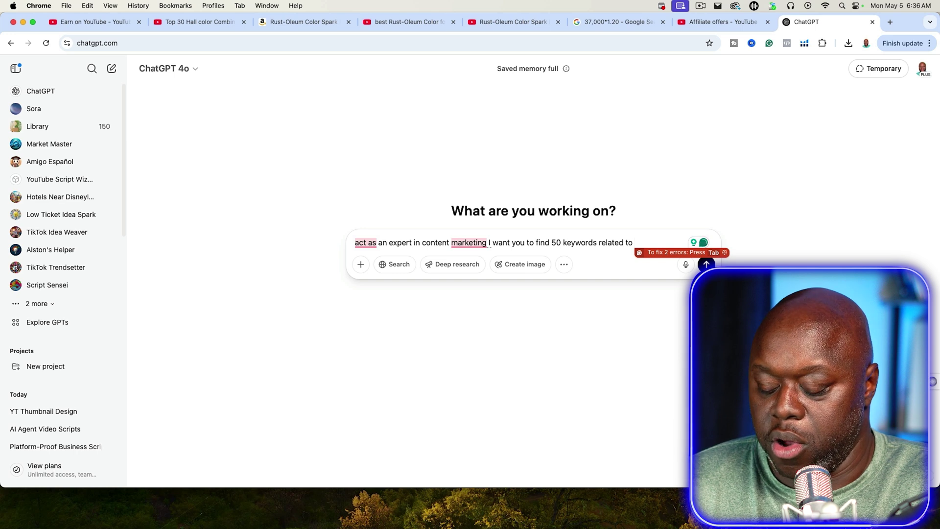
type("\"can d")
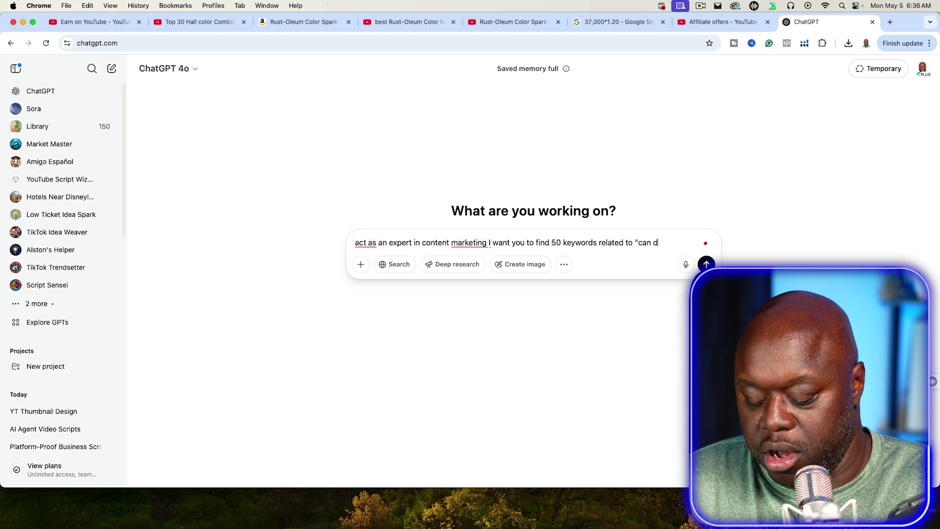
type("ogs eat\"")
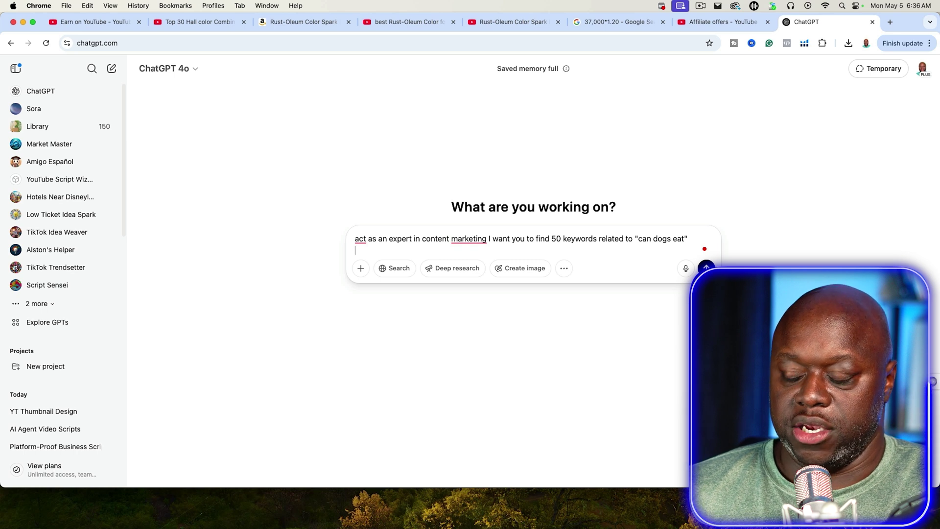
key("Return")
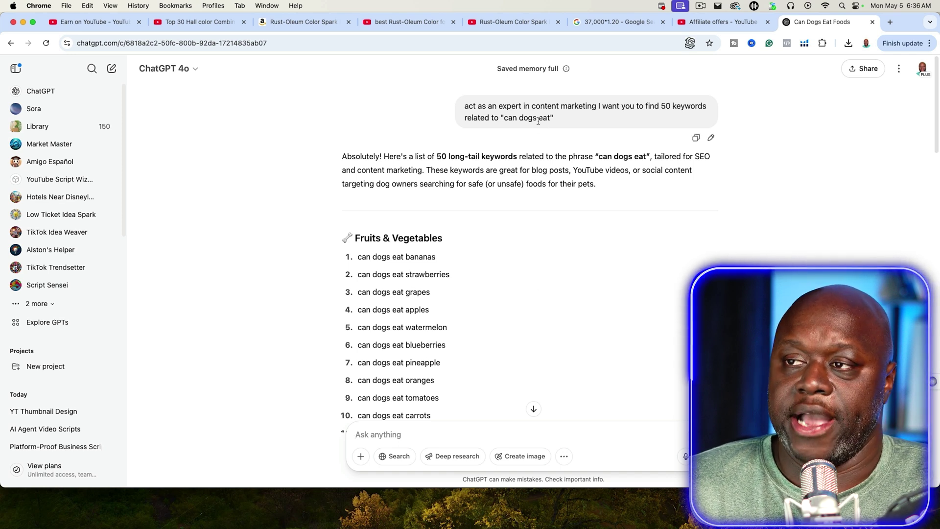
- Resend the same keyword prompt with the added line "I want these keys words to be high search traffic but low competition"
triple_click(534, 105)
right_click(534, 105)
left_click(568, 137)
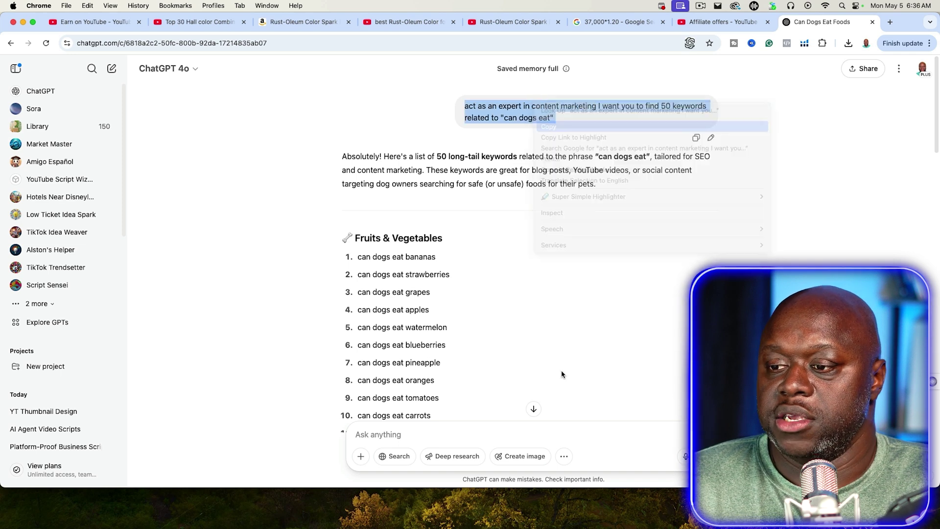
left_click(473, 428)
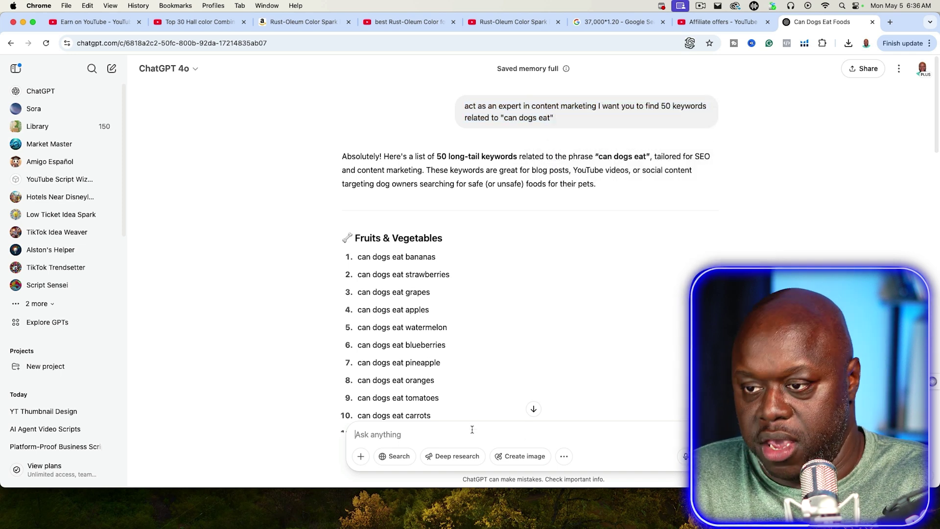
key("super+v")
type("I want these")
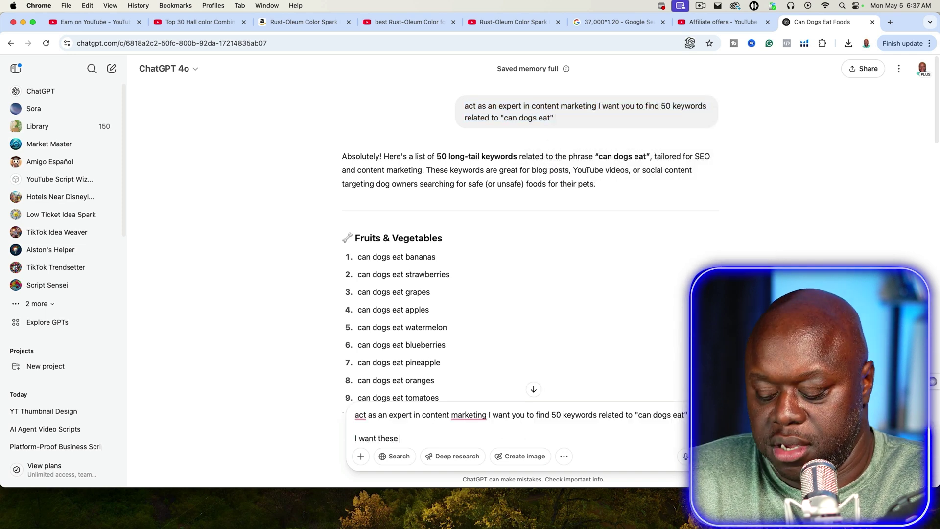
type(" keys words to be")
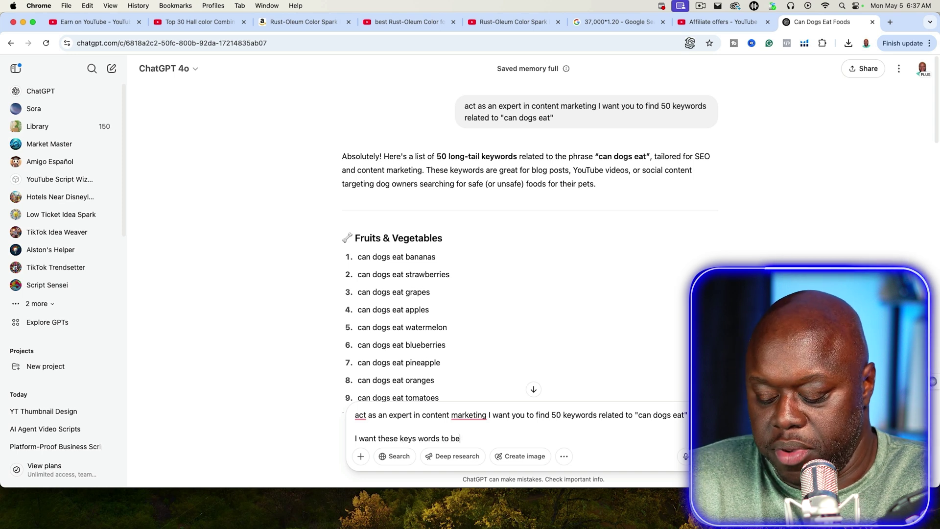
type(" high s")
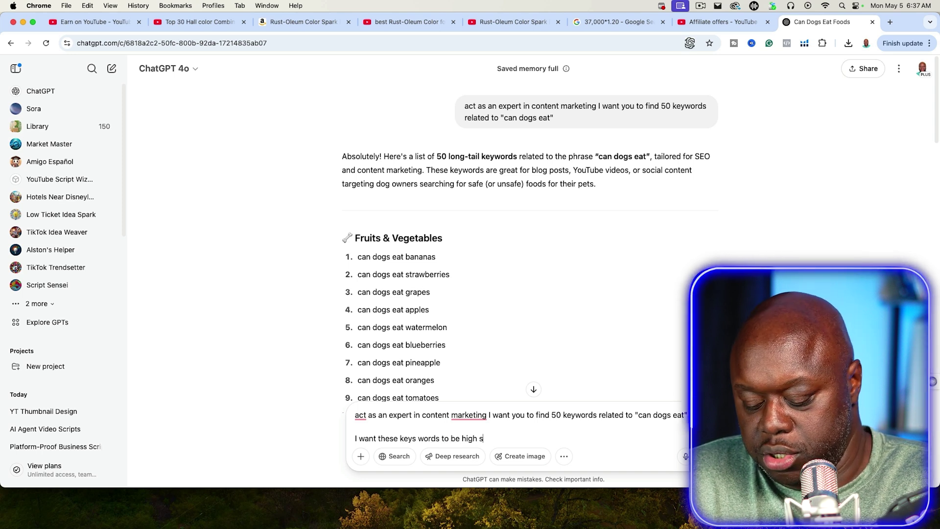
type("earch ")
type("traffic but low ")
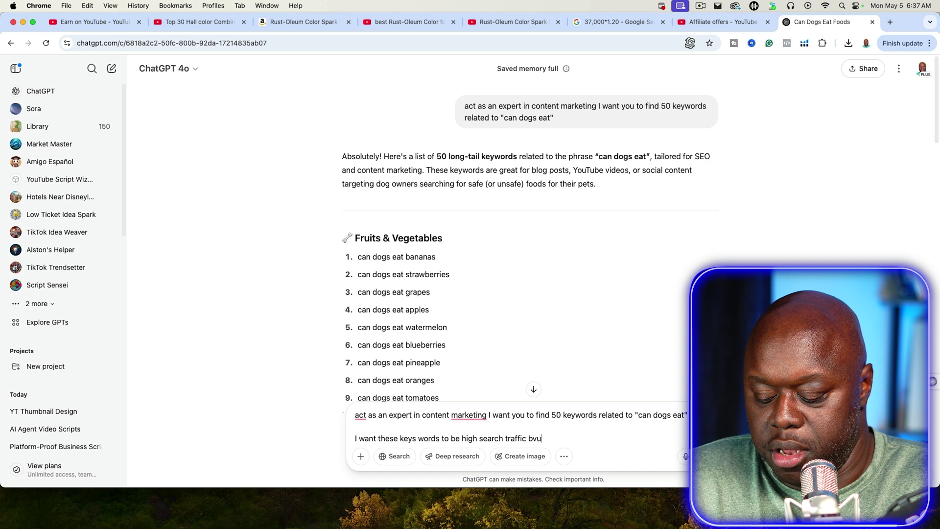
type("competition")
key("Return")
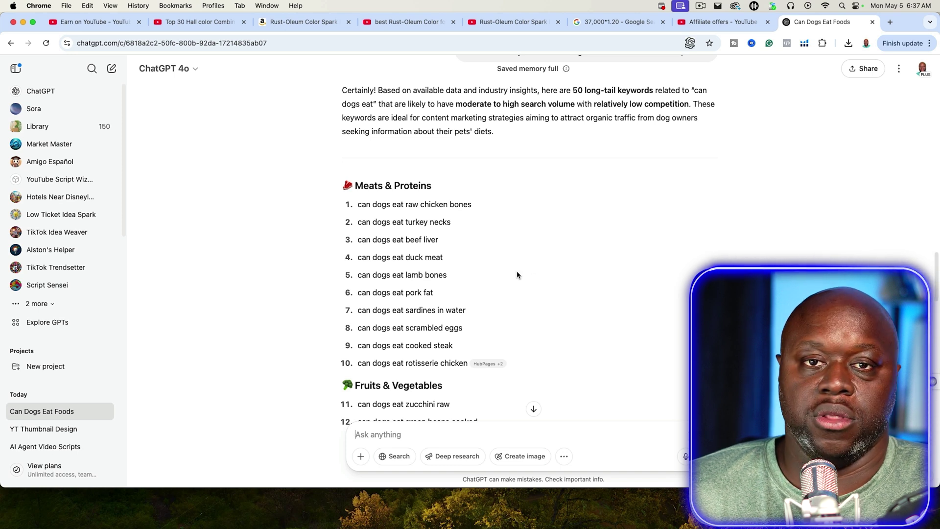
- Copy the keyword "can dogs eat bread" from the Grains, Dairy & Snacks section of the first keyword list
scroll(530, 275, "up", 10)
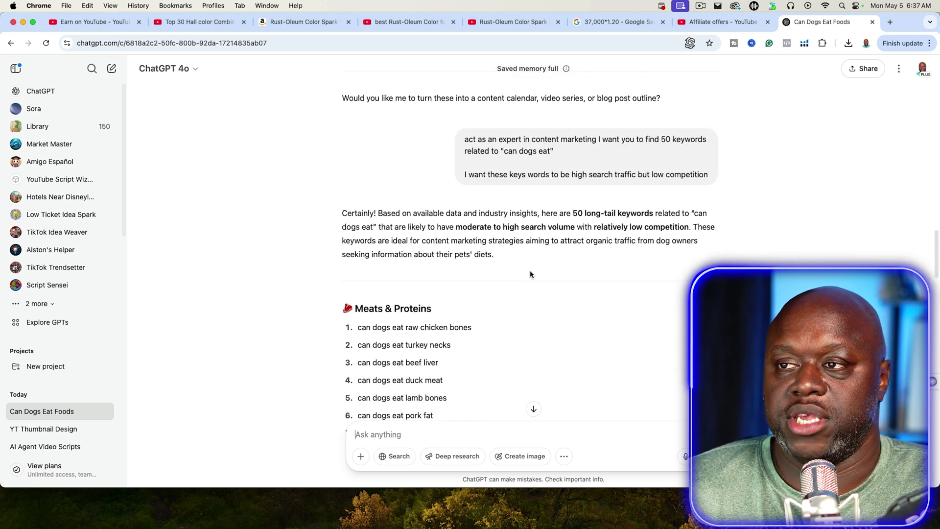
scroll(531, 274, "up", 4)
scroll(537, 272, "up", 1)
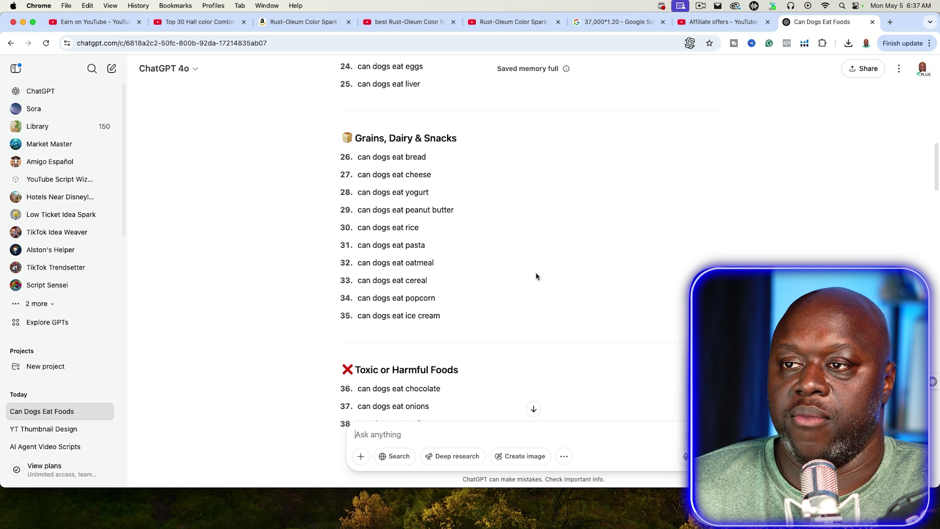
triple_click(366, 156)
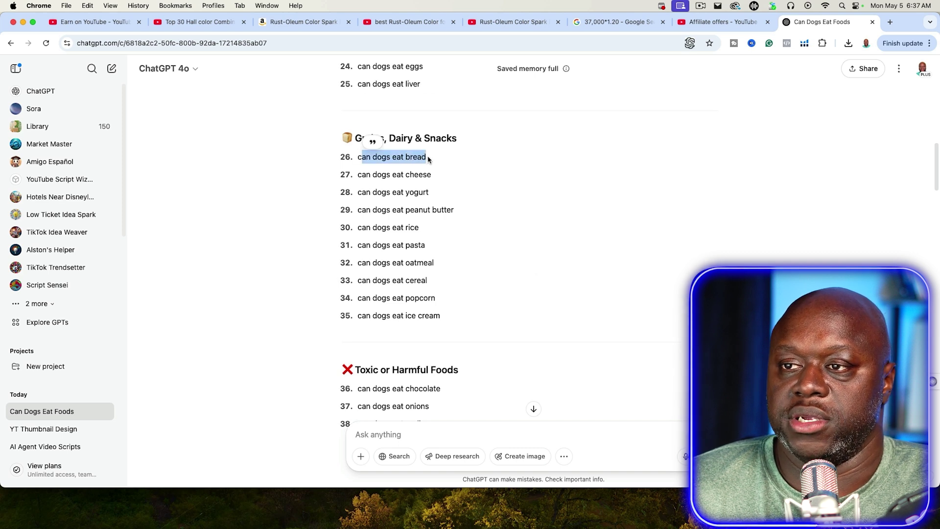
left_click(361, 158)
triple_click(369, 155)
right_click(369, 156)
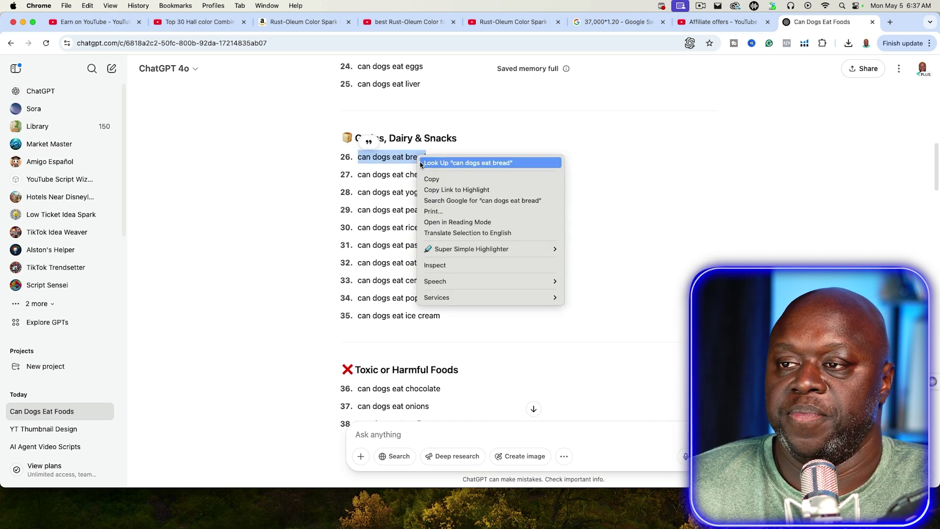
left_click(441, 177)
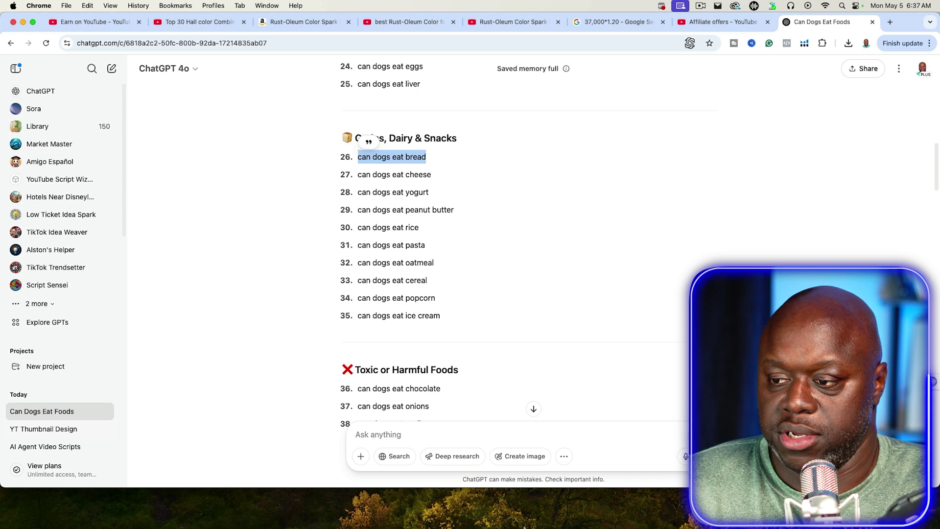
- Switch to Pinterest in Safari, search for "can dogs eat bread" with the copied keyword, and browse the resulting pins
left_click(537, 506)
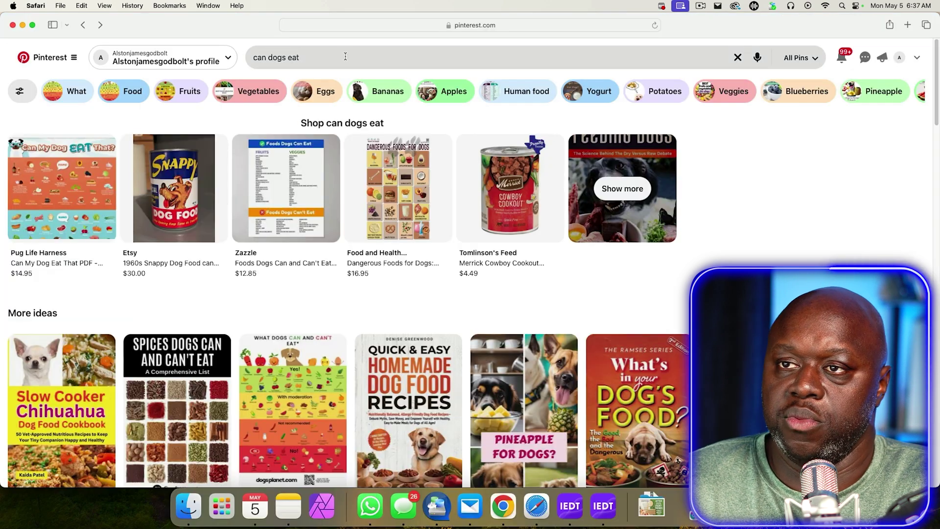
triple_click(345, 55)
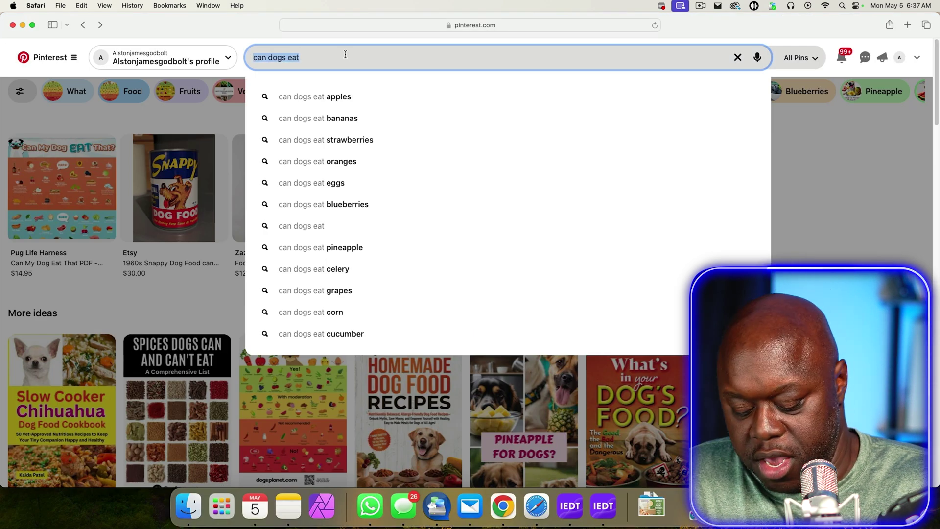
key("super+v")
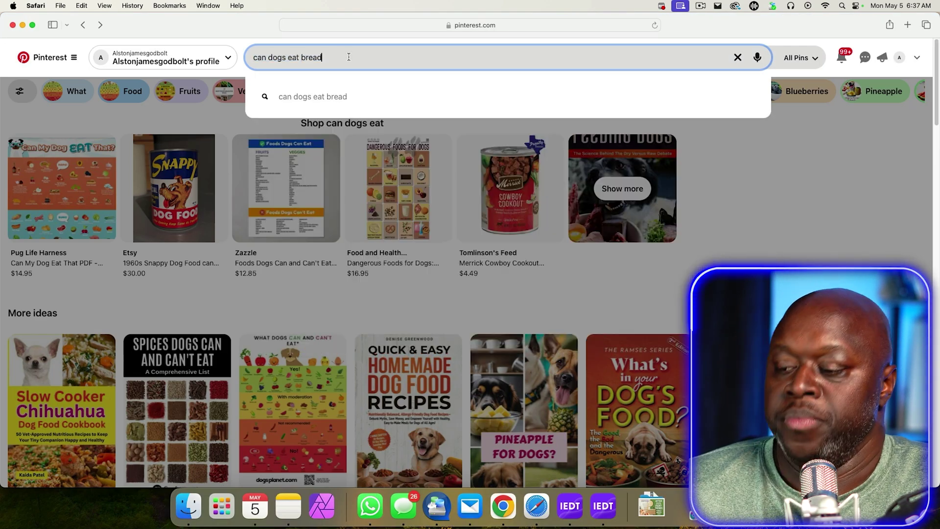
key("Return")
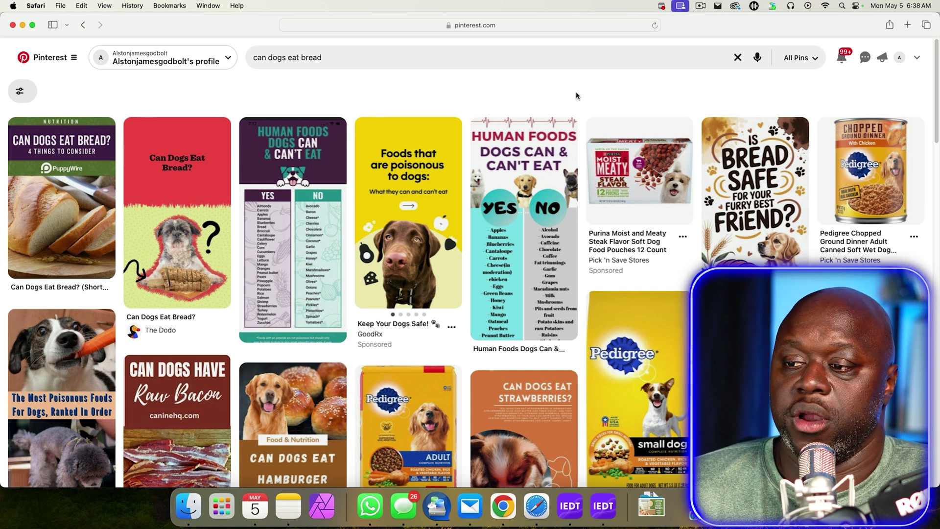
scroll(605, 98, "down", 3)
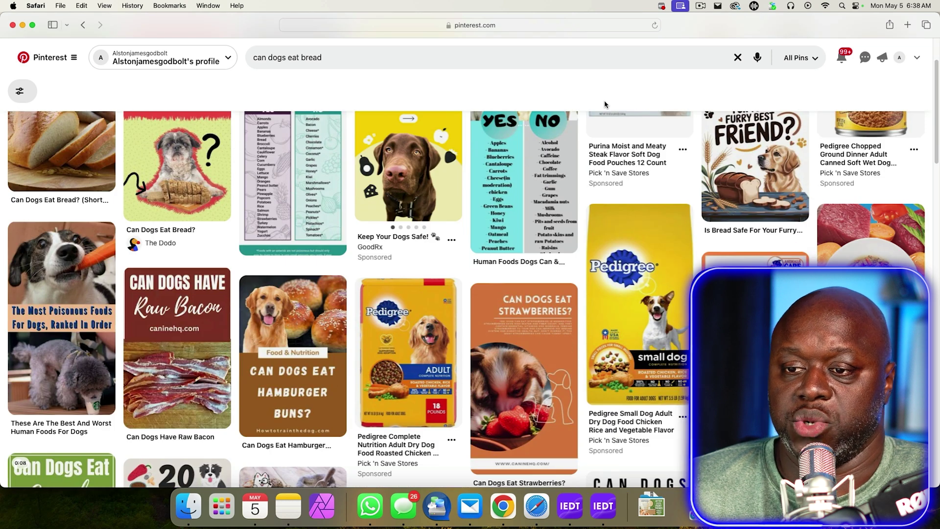
scroll(605, 105, "down", 2)
scroll(605, 112, "down", 2)
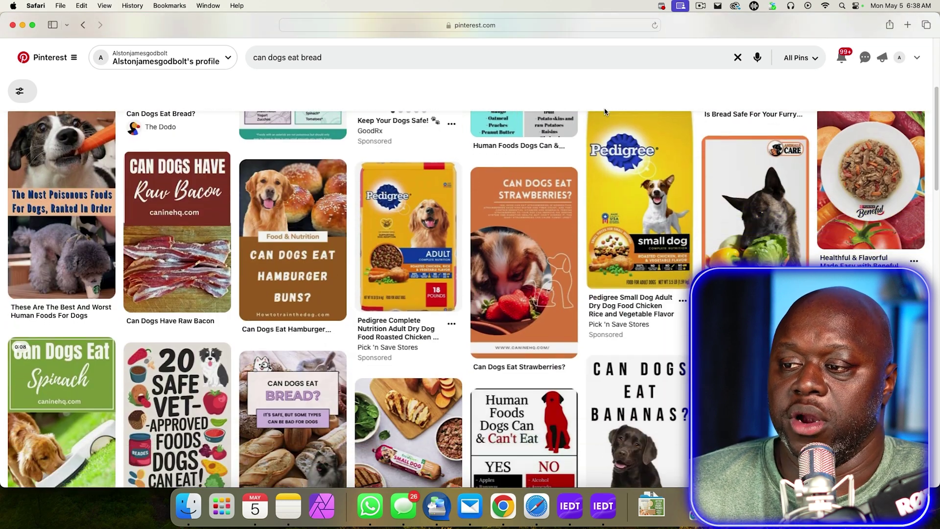
scroll(606, 111, "down", 2)
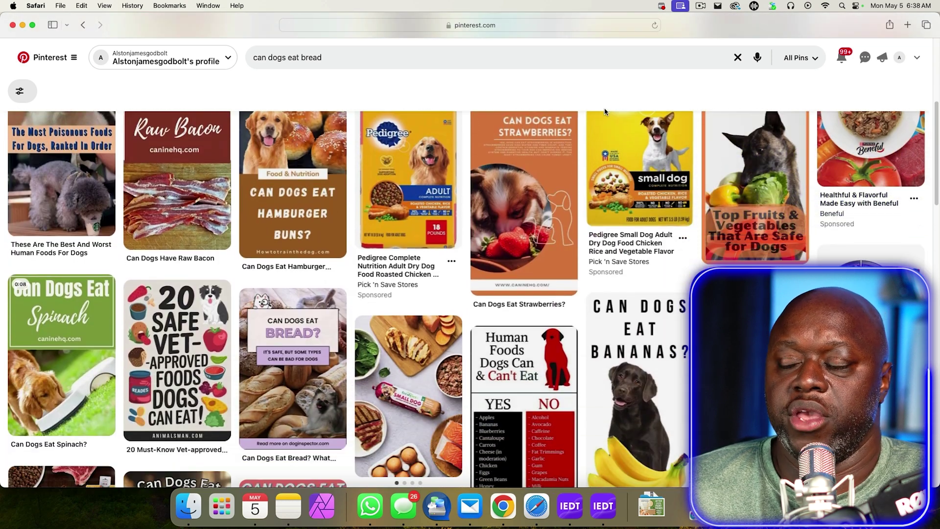
scroll(605, 111, "down", 2)
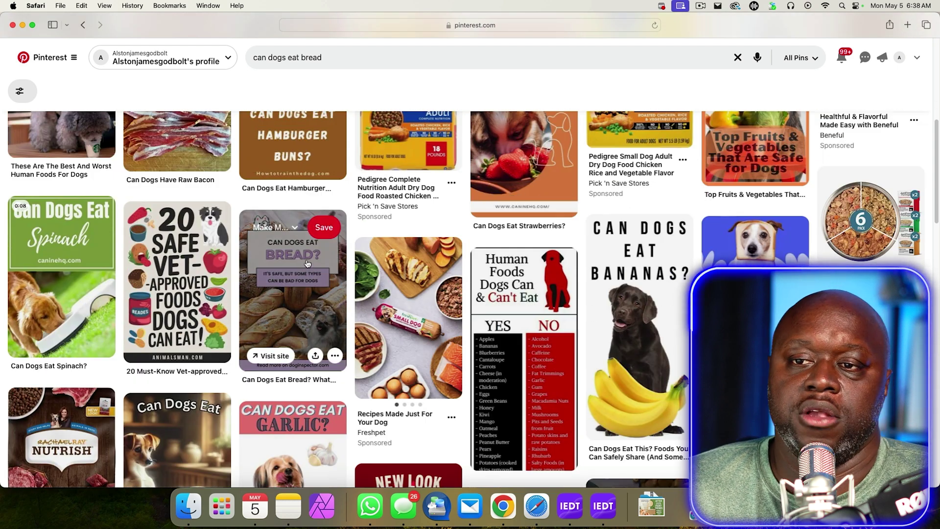
scroll(307, 263, "down", 4)
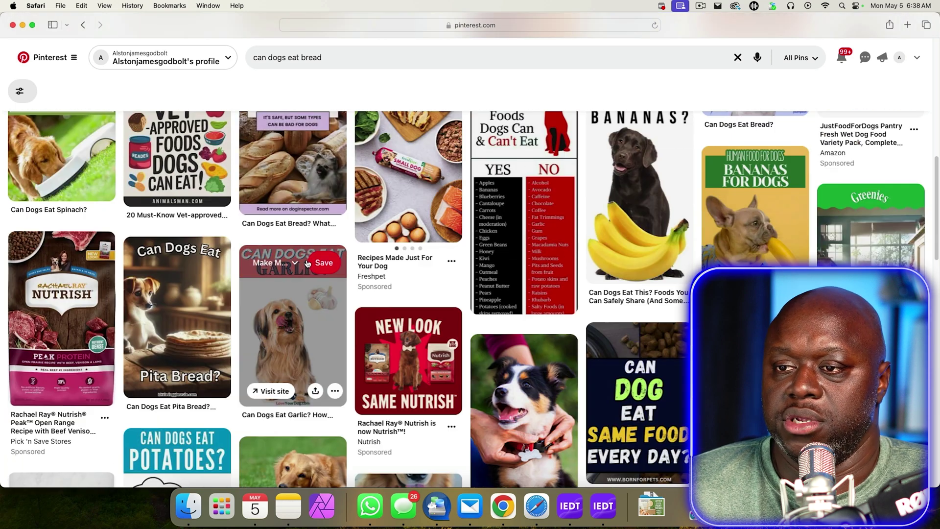
scroll(307, 263, "down", 3)
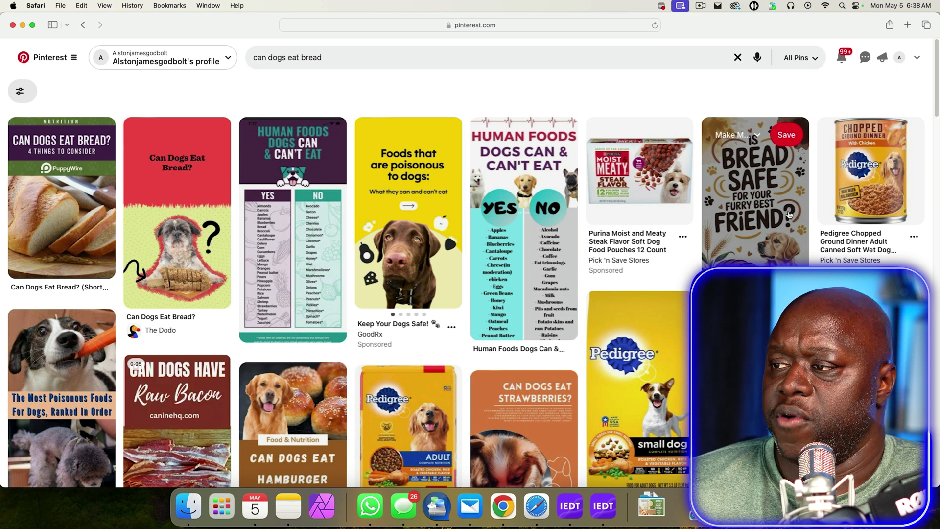
left_click(766, 204)
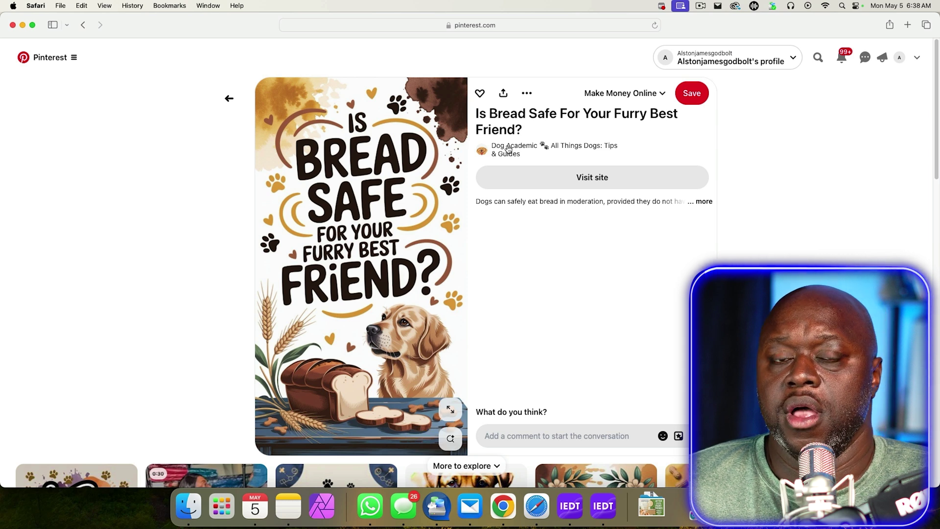
left_click(509, 148)
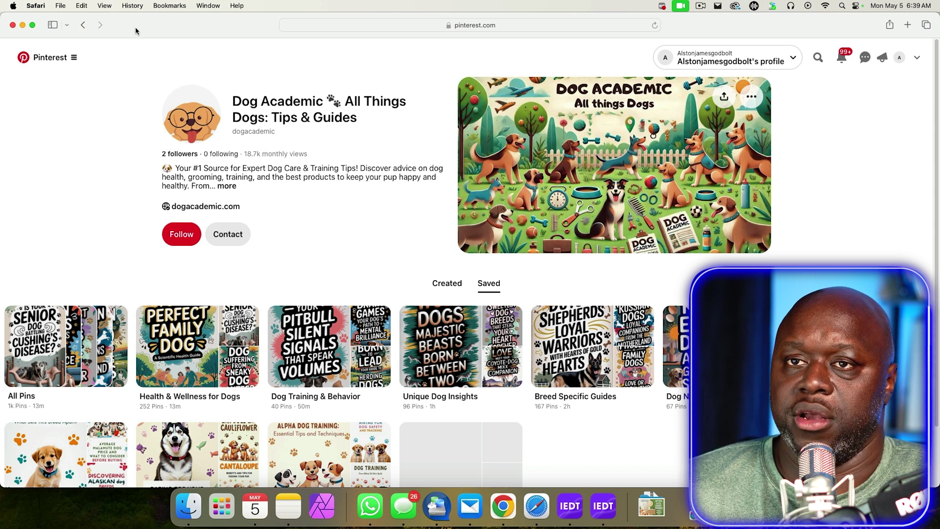
left_click(83, 25)
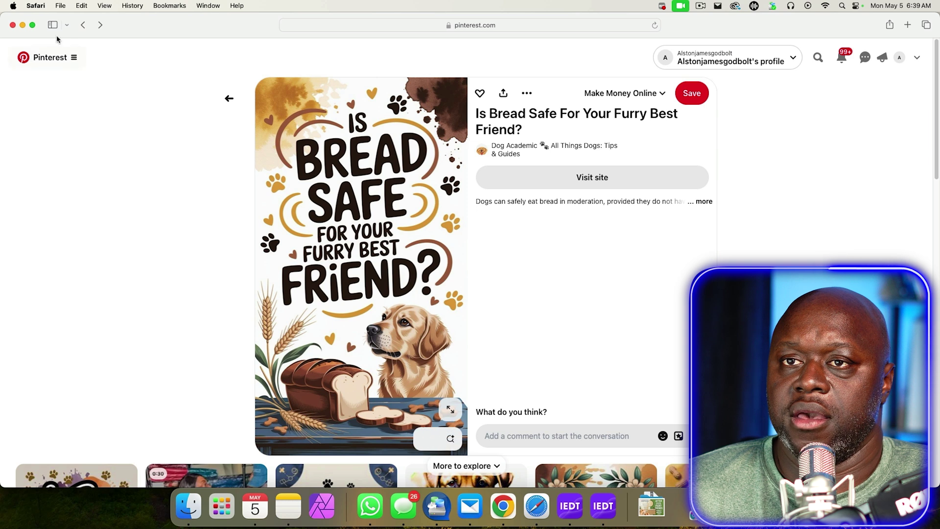
left_click(82, 25)
scroll(387, 206, "down", 1)
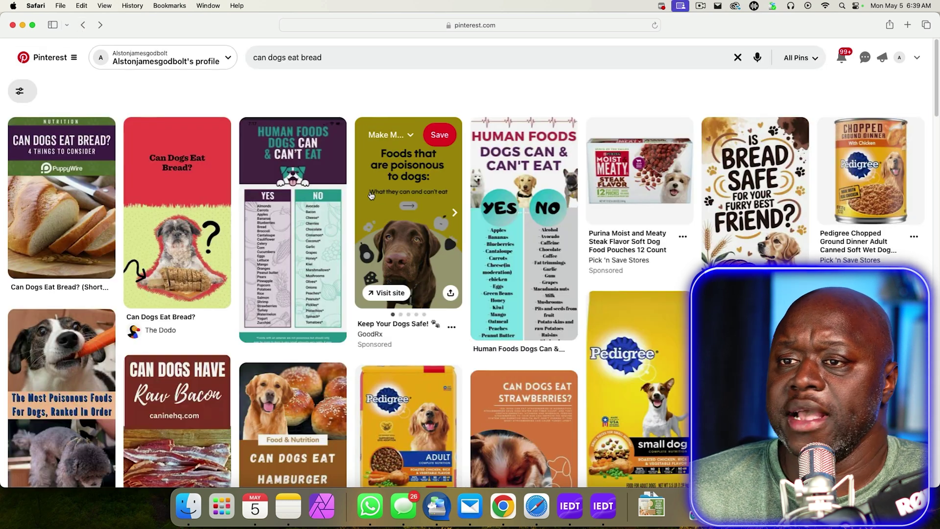
- Look at the "Can Dogs Have Raw Bacon" pin and the boards on CanineHQ's profile, and return to the search results
scroll(378, 229, "down", 5)
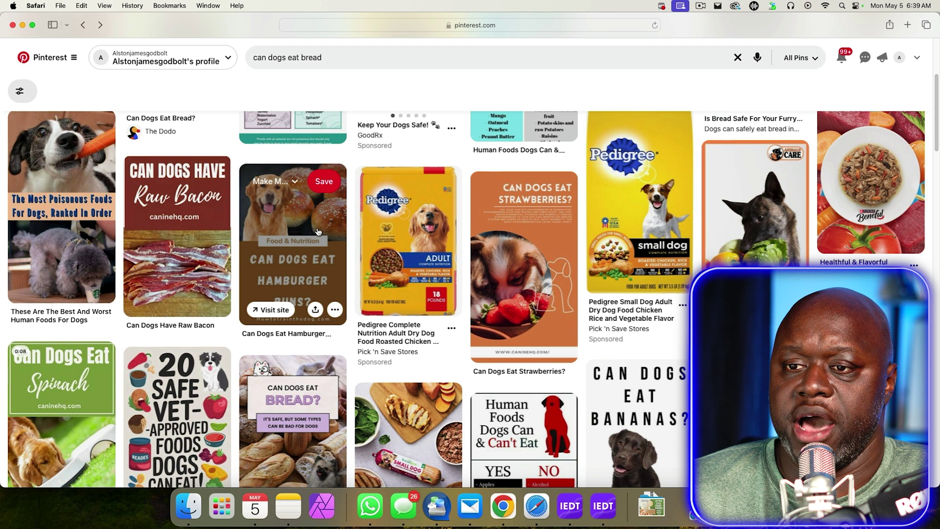
left_click(210, 245)
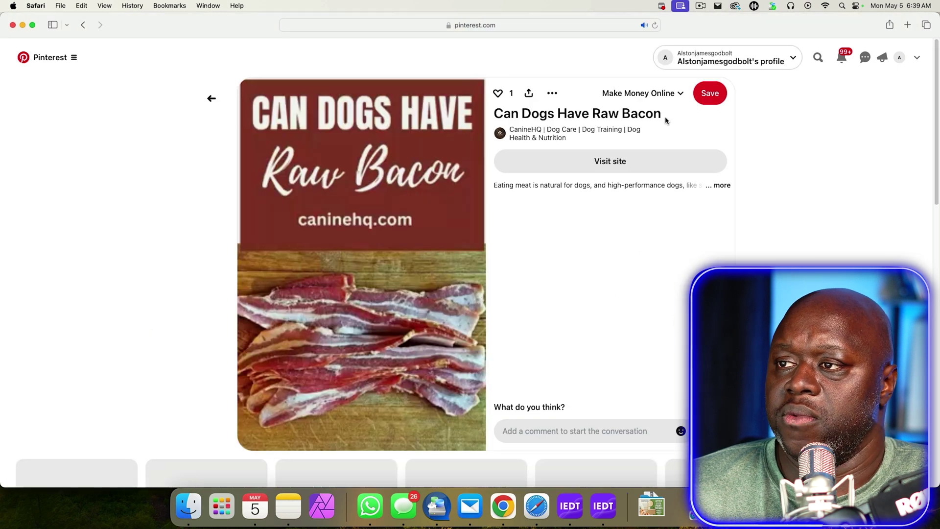
left_click(529, 130)
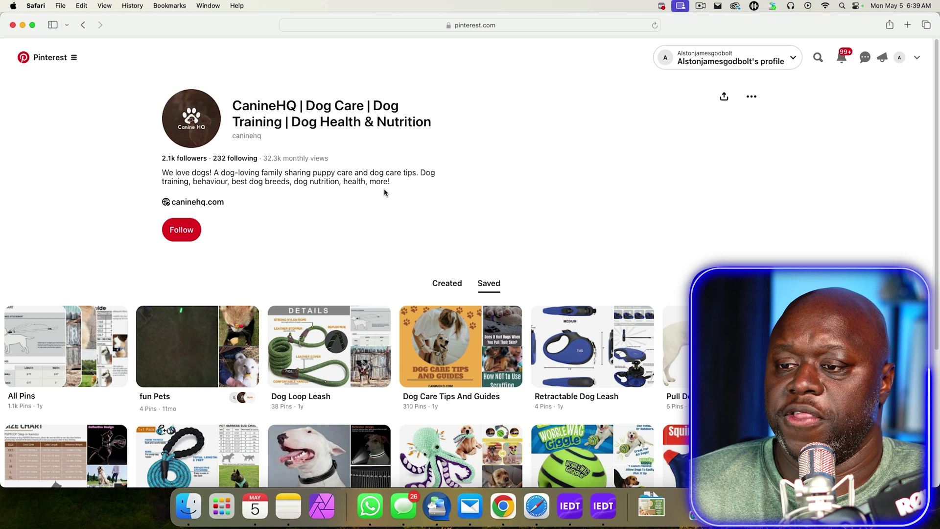
scroll(421, 196, "down", 5)
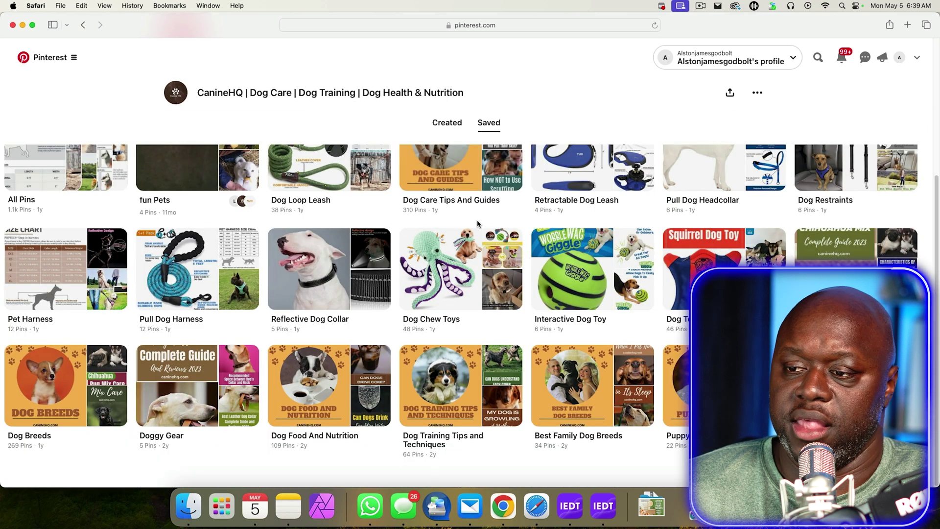
left_click(83, 25)
left_click(83, 24)
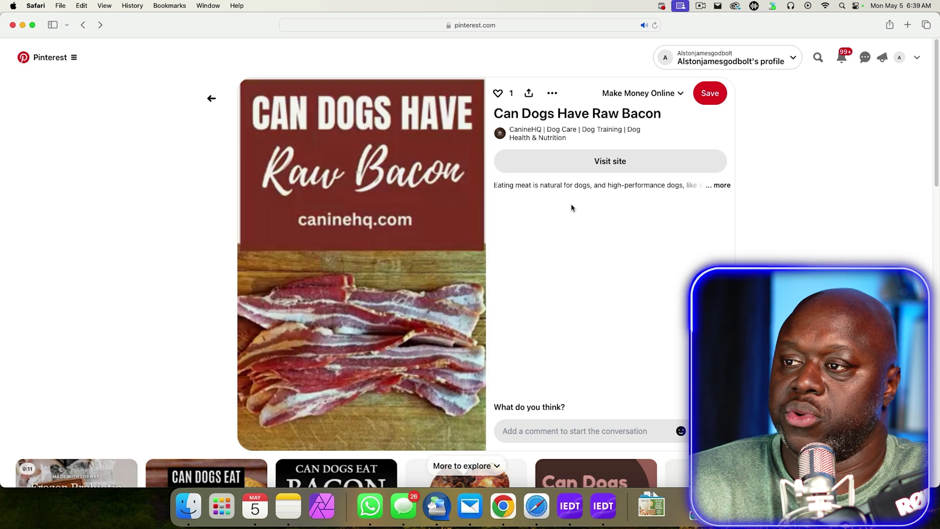
key("super+shift+4")
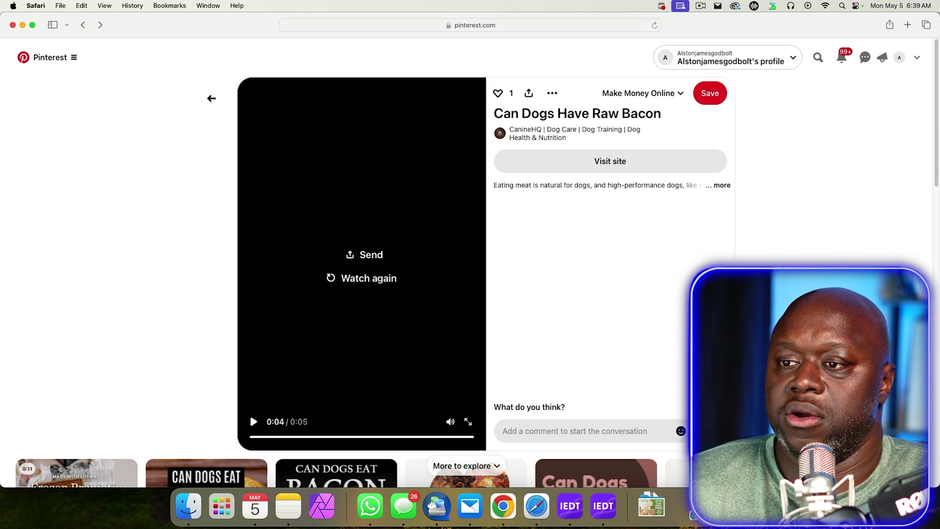
key("Escape")
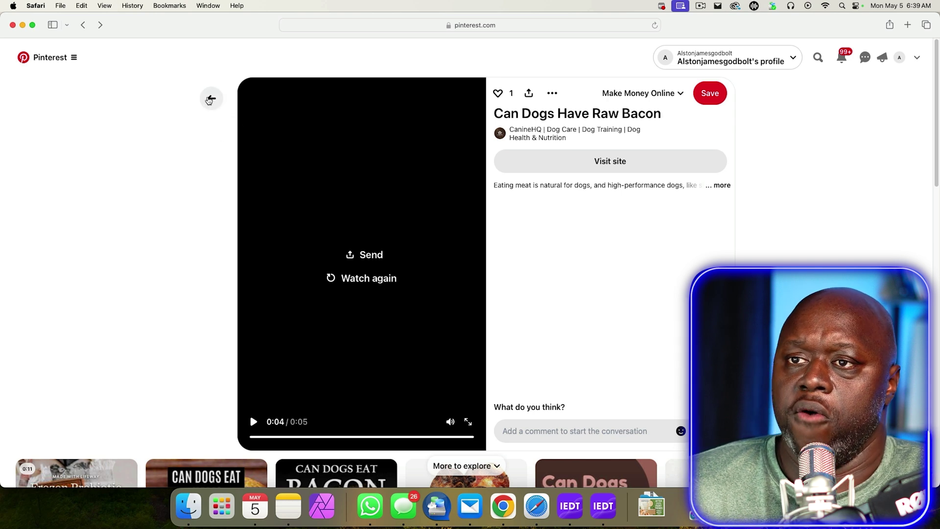
left_click(209, 101)
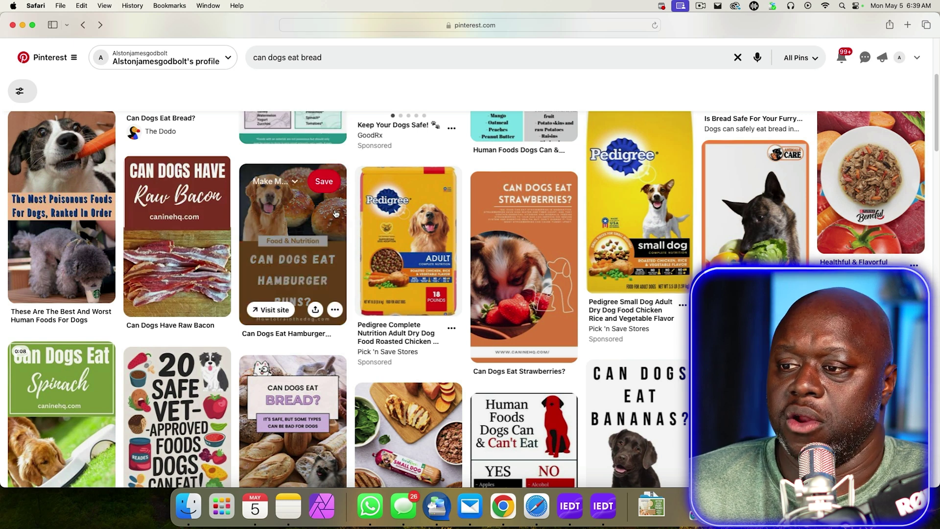
- Reopen the "Is Bread Safe For Your Furry Best Friend?" pin and try to capture a screenshot of its image
scroll(336, 214, "down", 5)
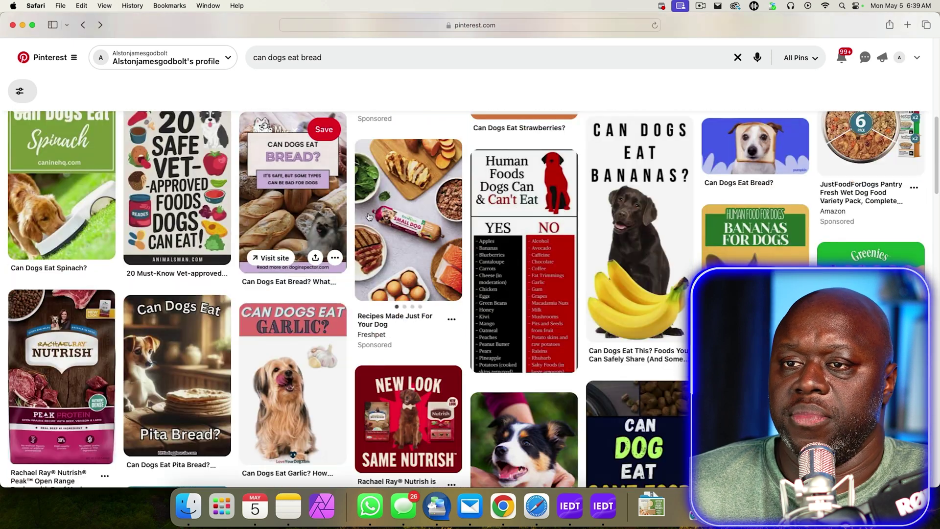
scroll(331, 214, "up", 5)
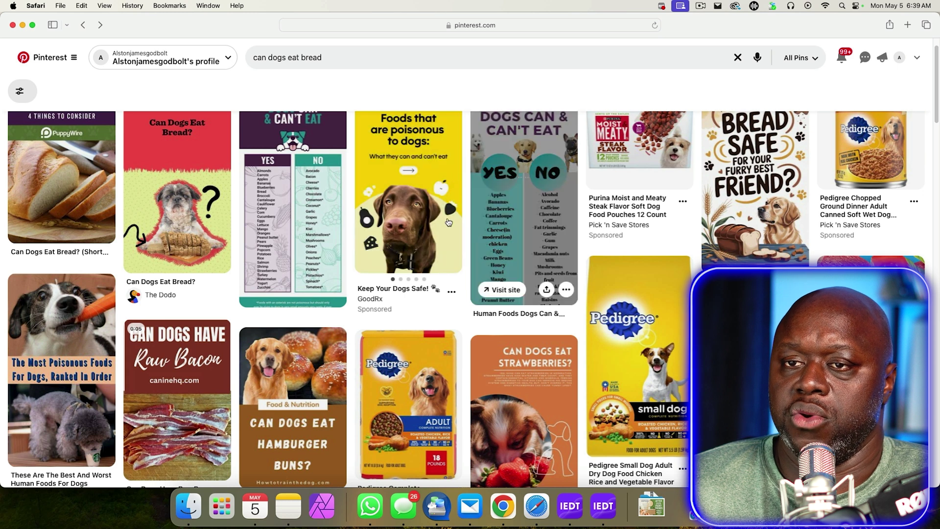
scroll(453, 223, "up", 1)
left_click(767, 193)
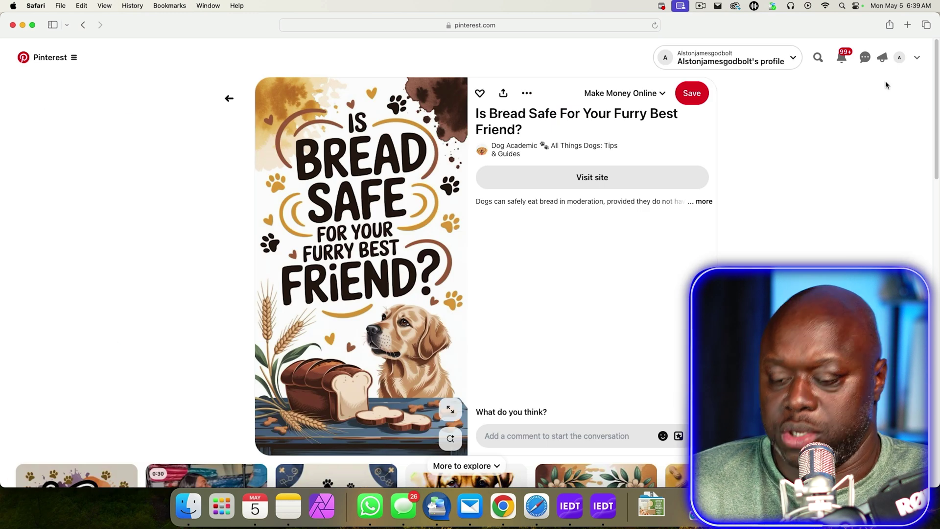
key("super+shift+4")
left_click_drag(241, 71, 479, 458)
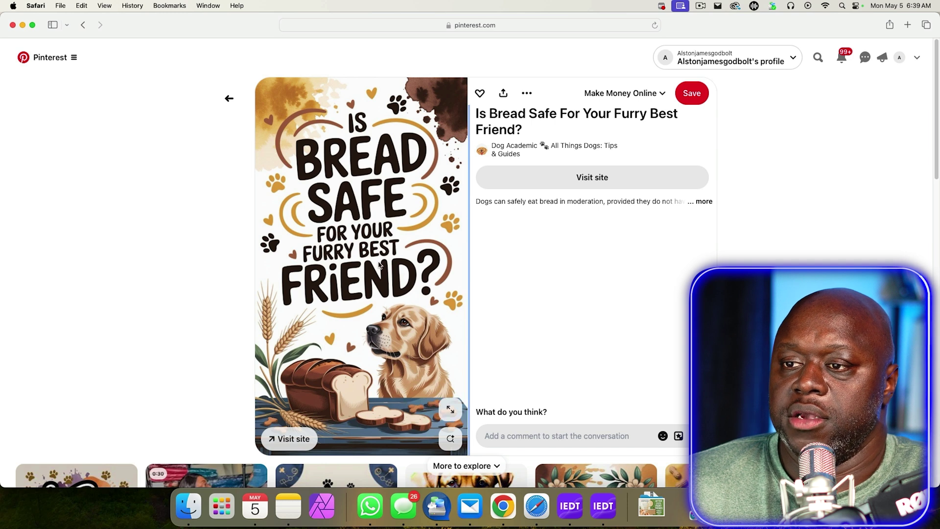
- Download the image of the "Is Bread Safe For Your Furry Best Friend?" pin, allowing downloads from pinterest.com
right_click(355, 222)
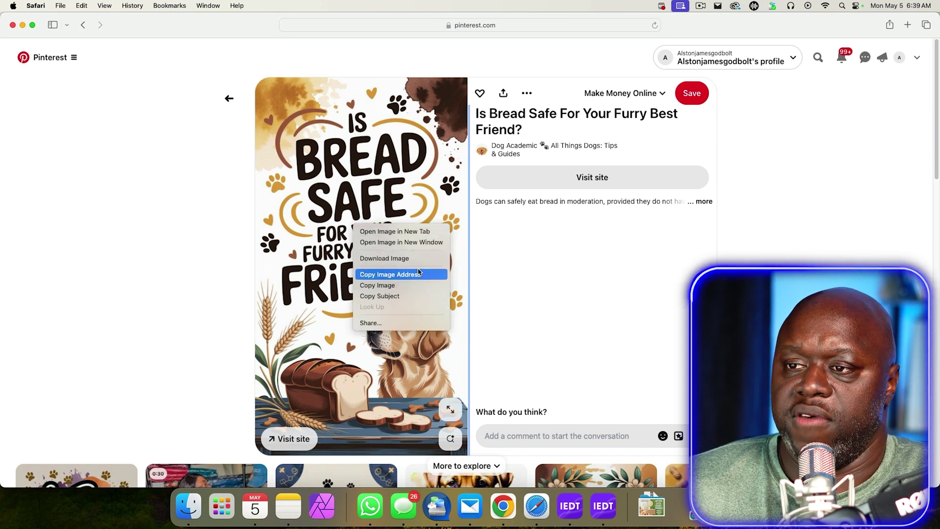
right_click(347, 232)
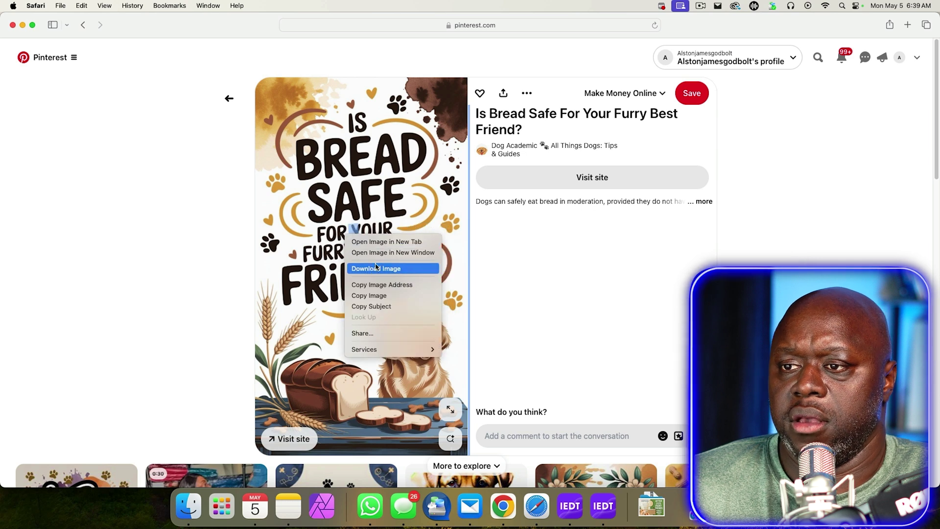
left_click(378, 270)
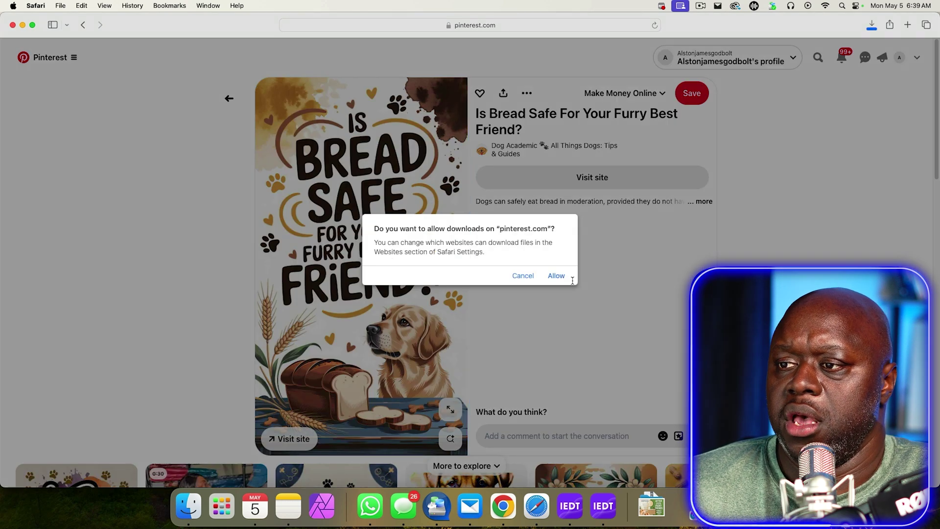
left_click(566, 280)
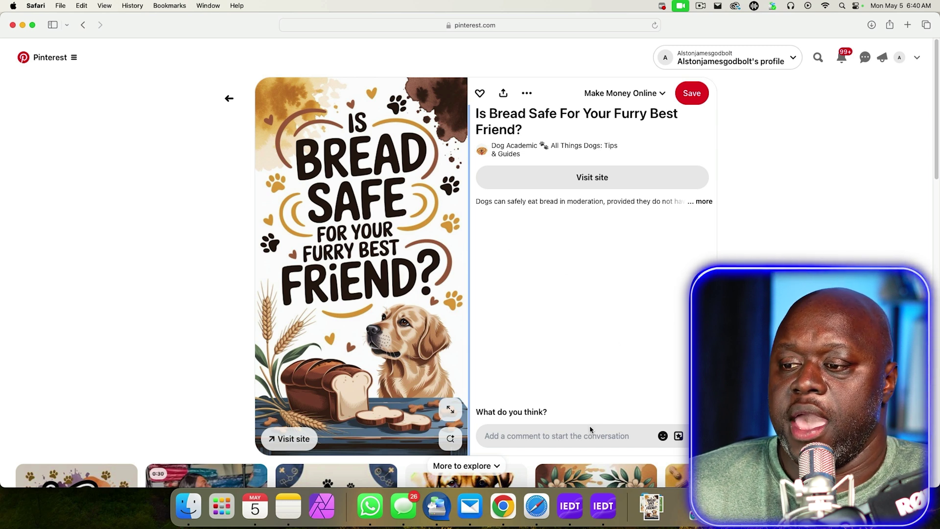
- Switch to ChatGPT in Chrome and attach the recent download "ChatGPT Image May 5, 2025, 06_20_19 AM.png" to the message
left_click(503, 506)
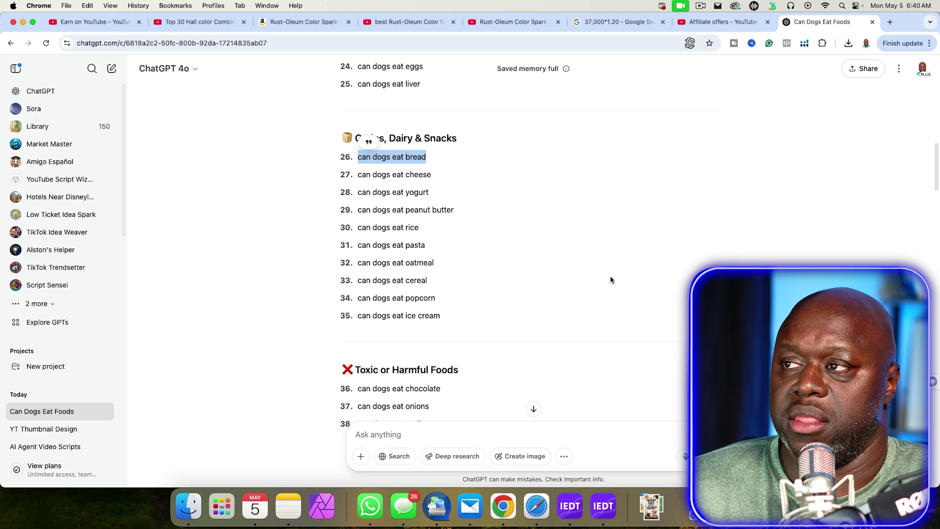
left_click(850, 43)
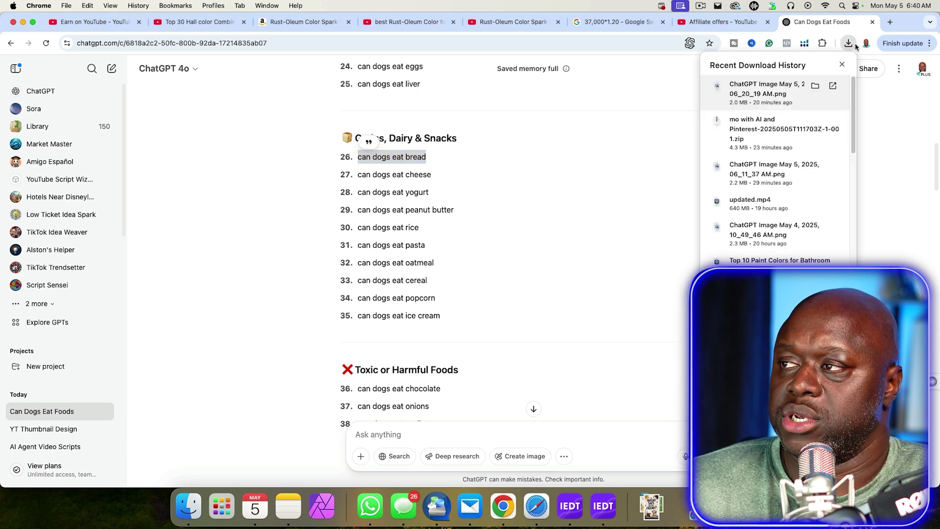
left_click_drag(809, 84, 609, 303)
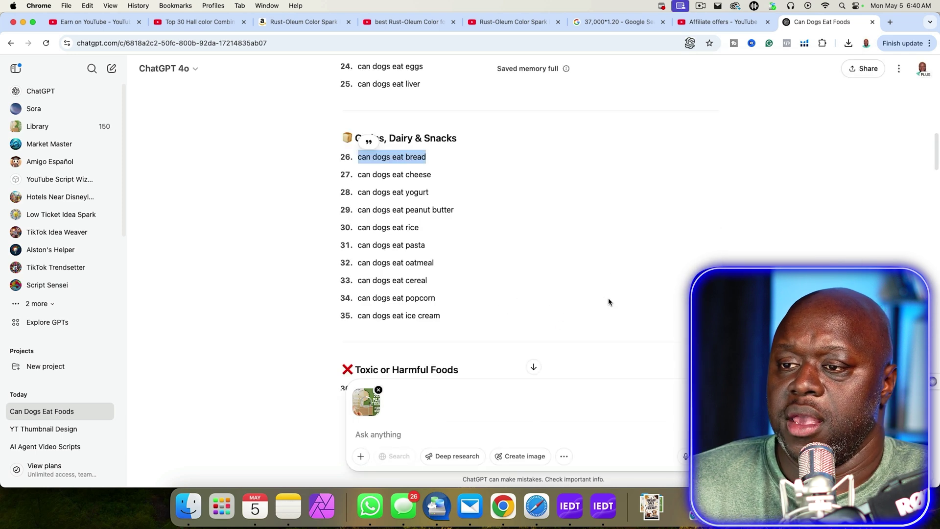
- Start the message with "act as an exxpert in pinterest pin creation, I want you to create a prompt that will give me a pin"
left_click(389, 431)
type("a")
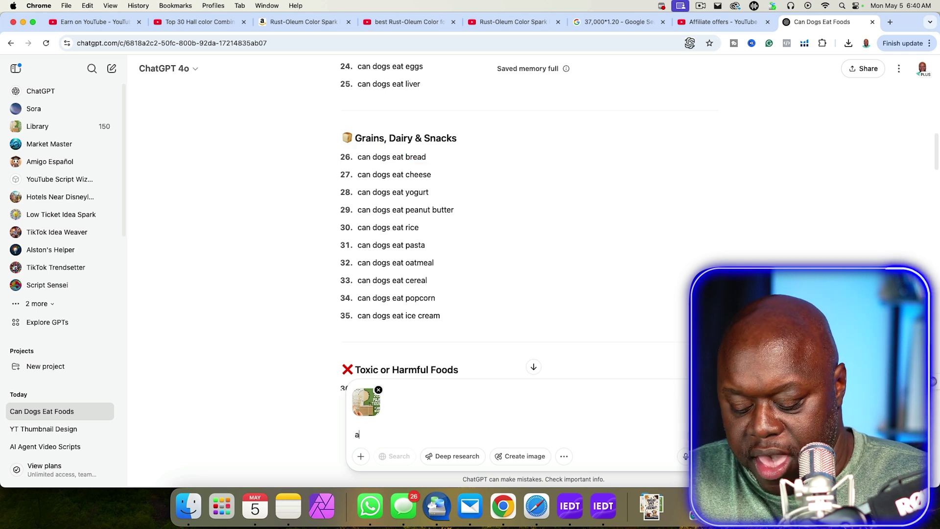
type("ct as an ex")
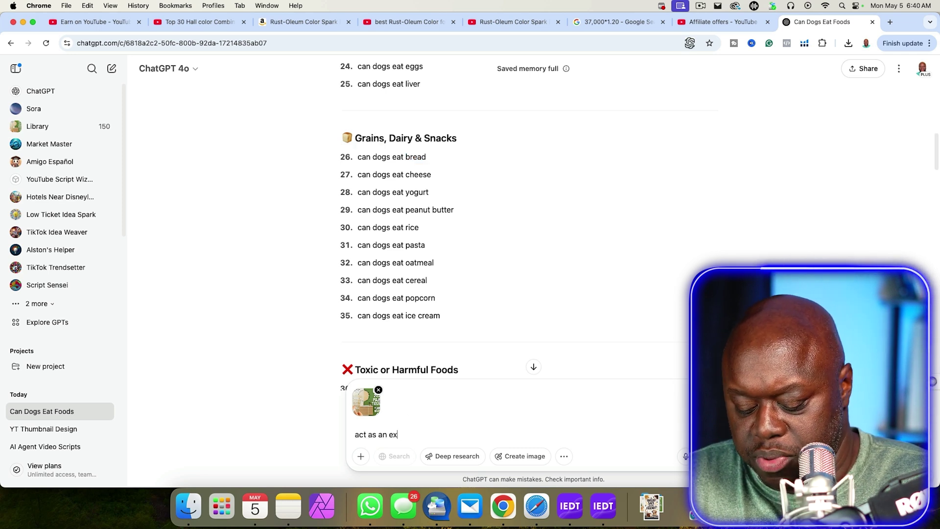
type("xpert in pi")
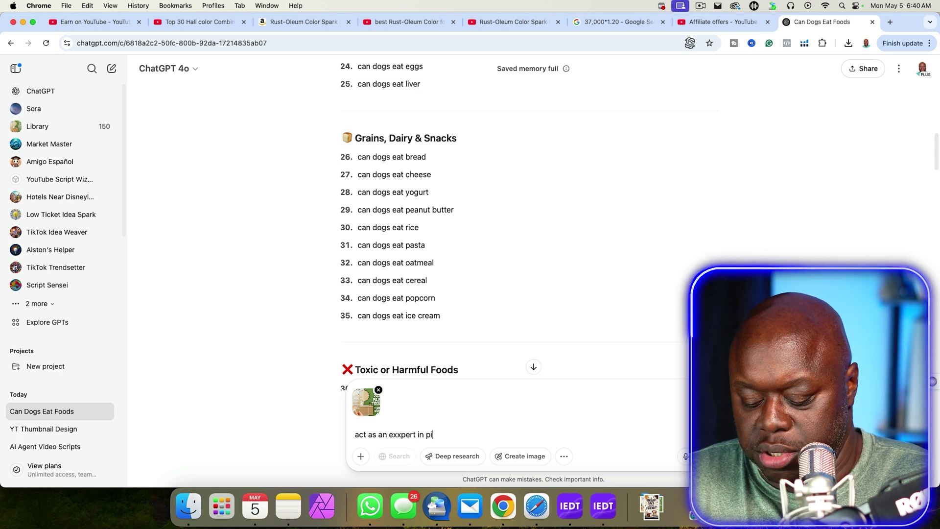
type("nterest pin creation, ")
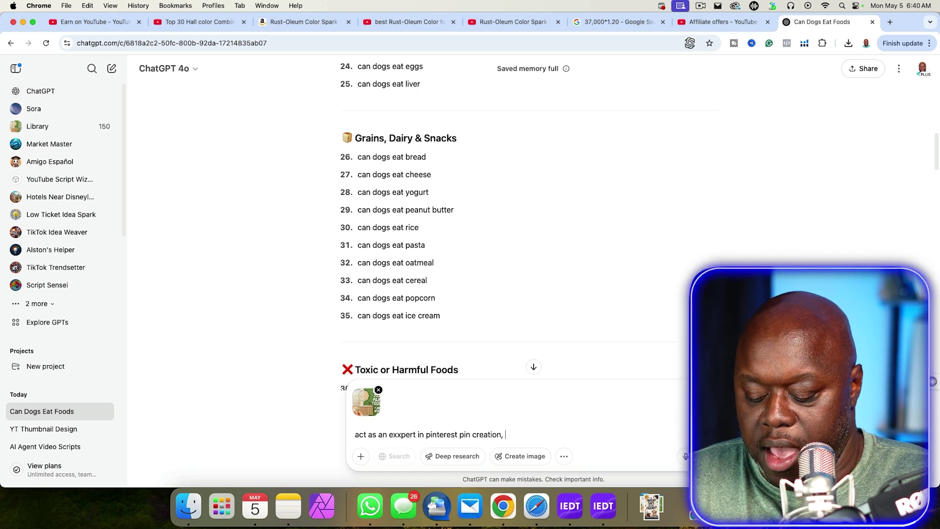
type("I want you to cre")
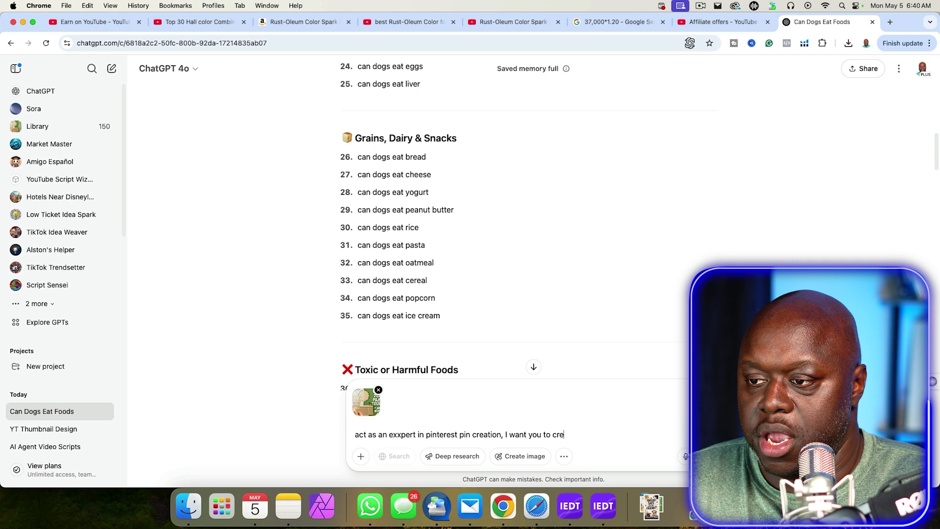
type("ate a promp")
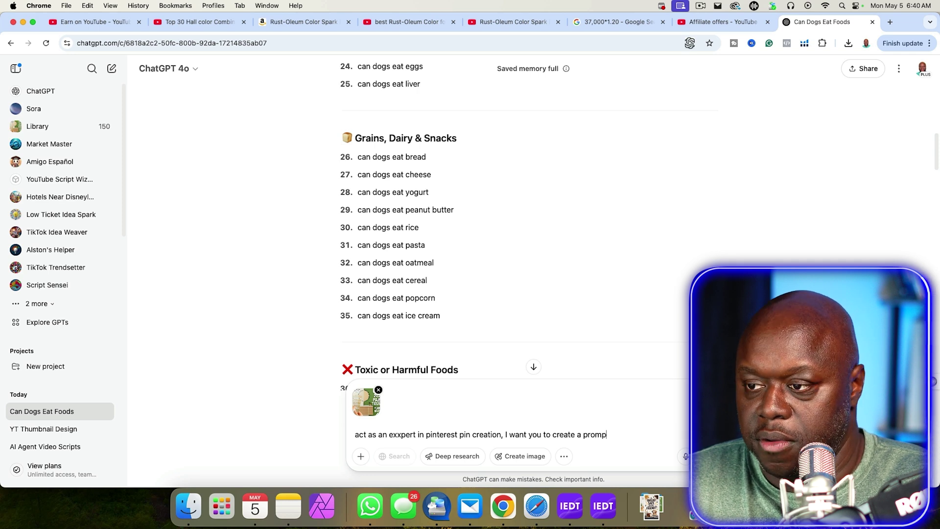
type("t that will g")
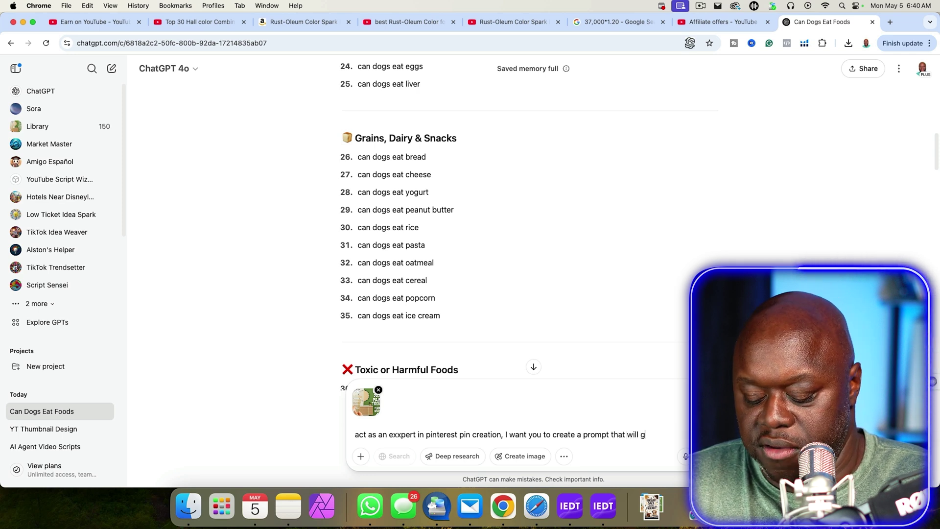
type("ive me a pin")
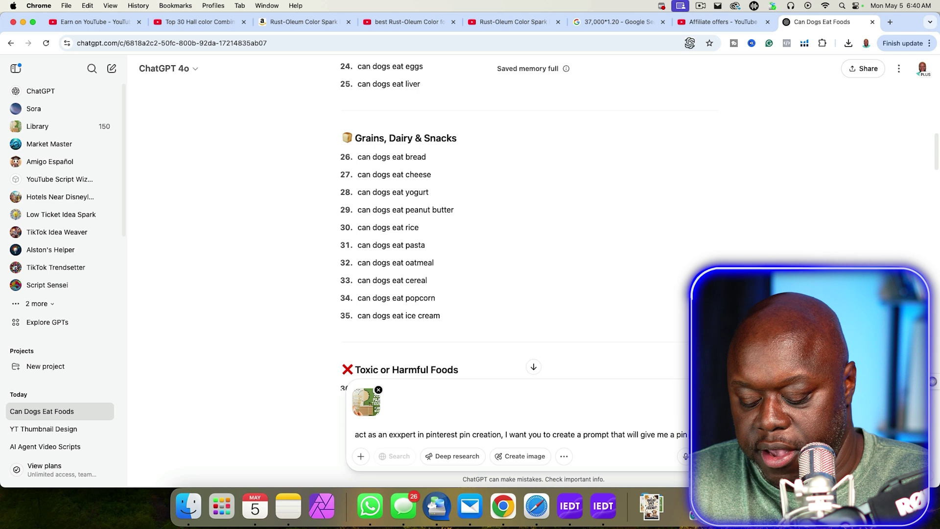
- Continue with "similar to this. I want to include a space for the keyword noted as [keyword] because I will be using this for most of my pins."
type(" similar to this. I want to include a")
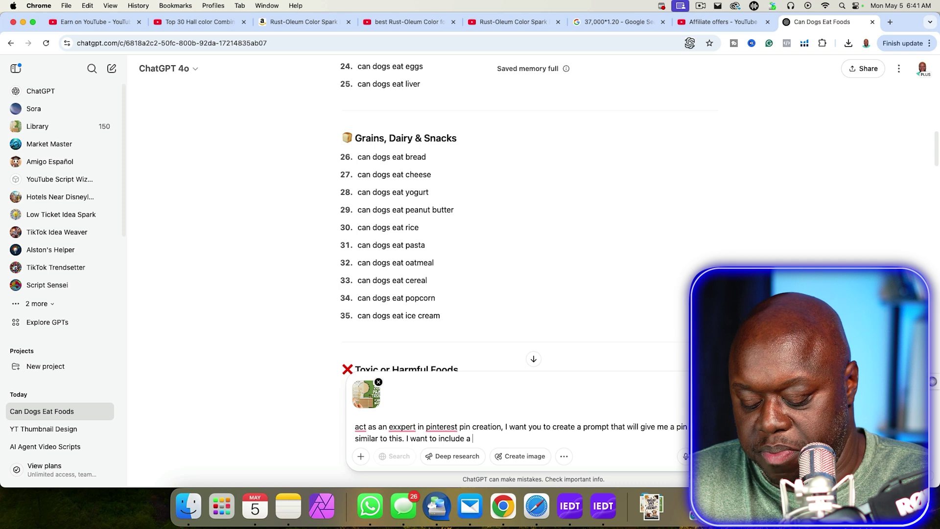
type(" space for the ")
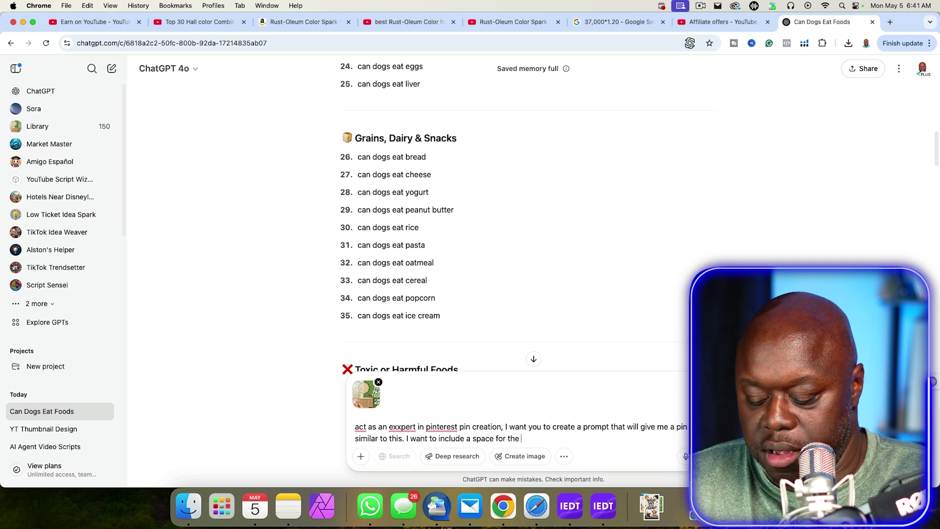
type("keywor")
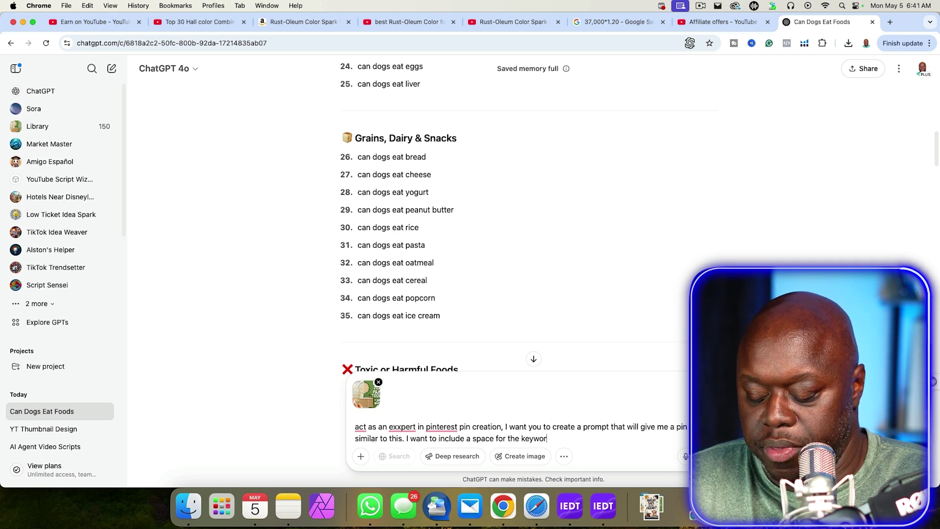
type("d noted a")
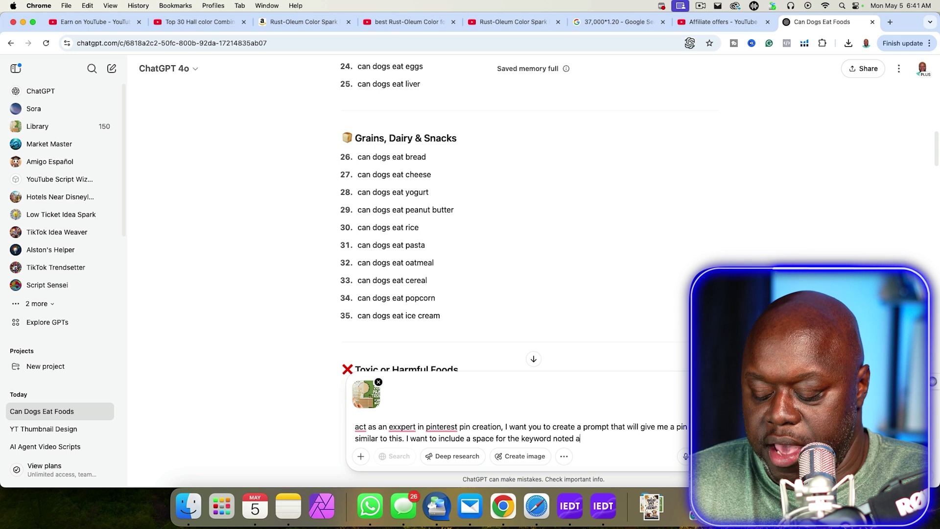
type("s [keywo")
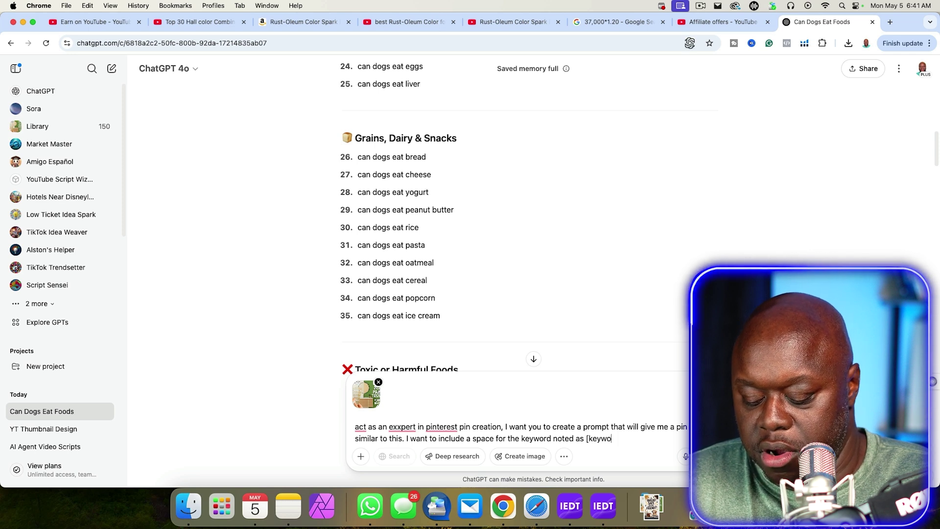
type("rd] because I will be u")
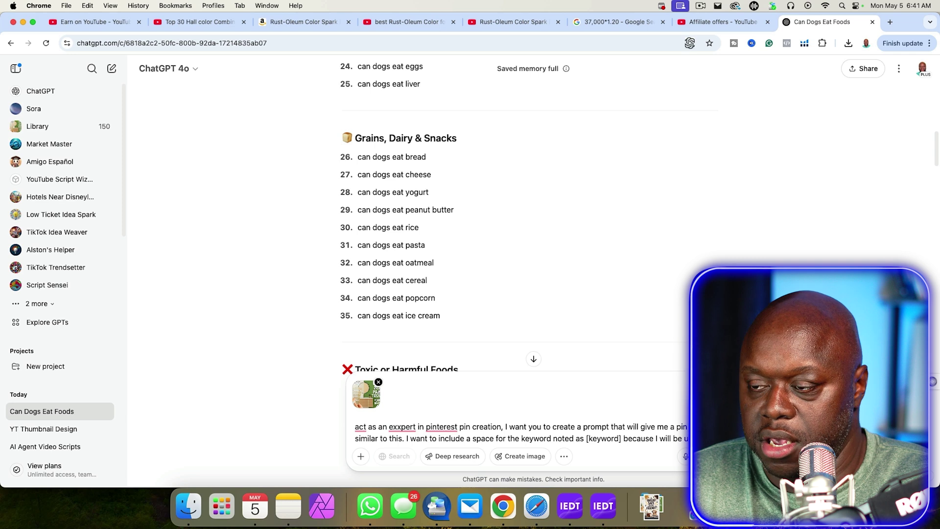
type(" this ")
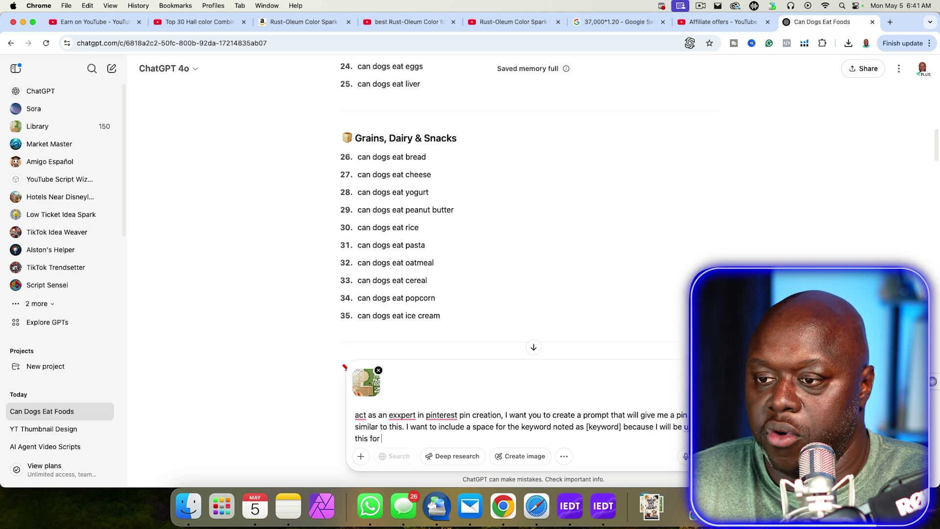
type("for most of")
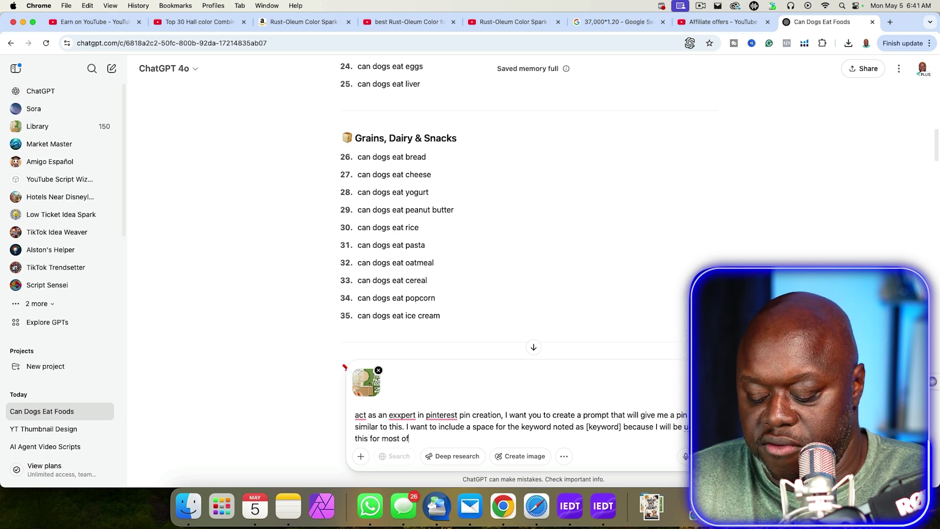
type(" my pins. ple")
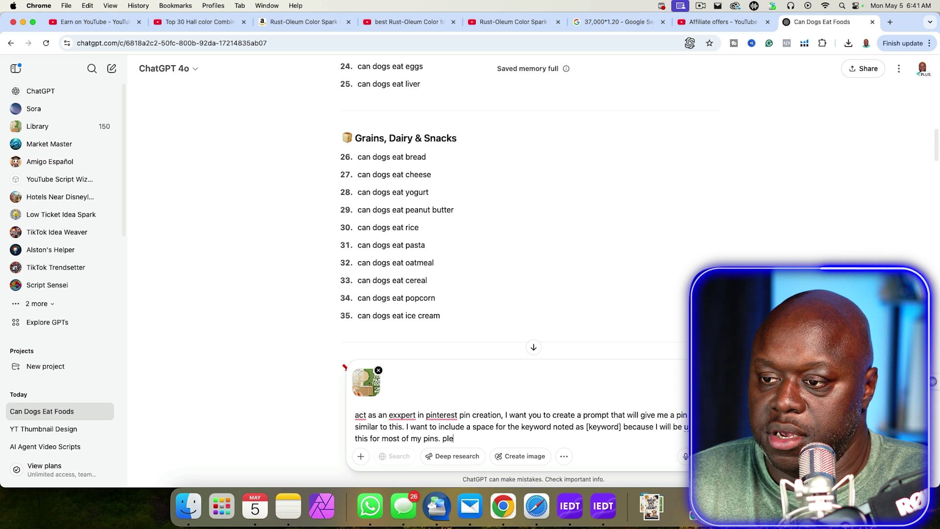
- Finish the message with "please include colors in the form of hex codes" and send it with the attached image
type("lude colors in")
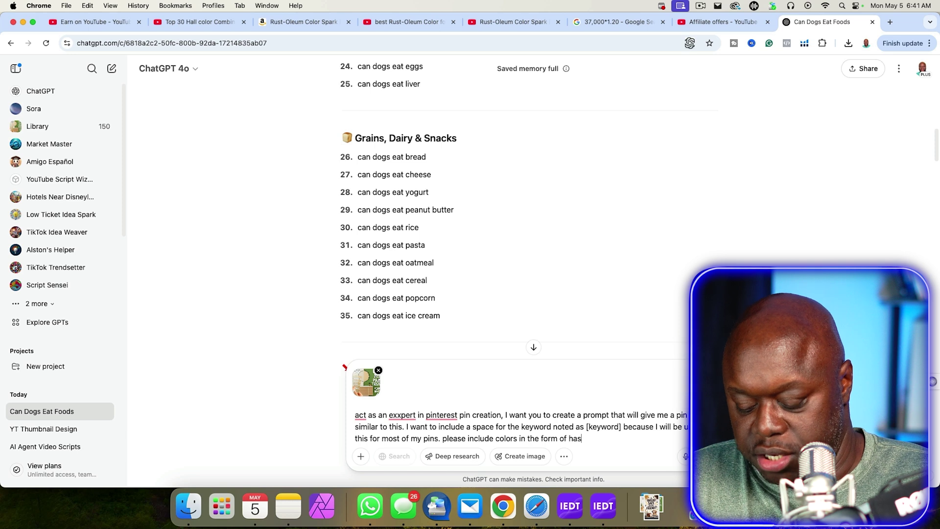
type("the form of")
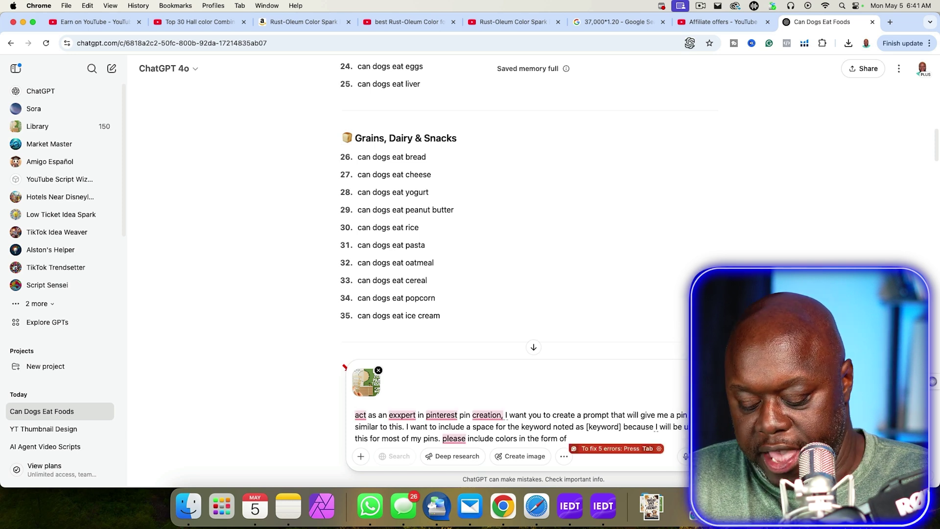
type(" hex codes")
key("Return")
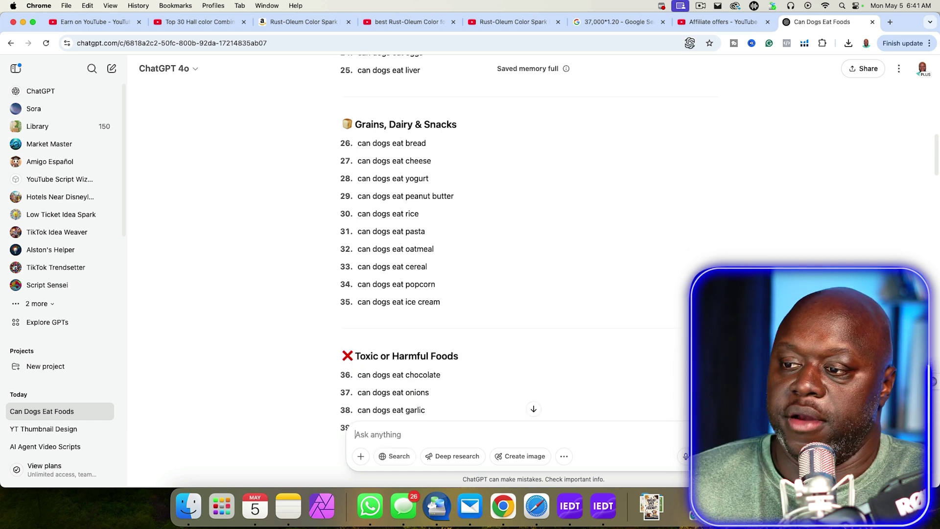
- Send the same pin-prompt request, with the [keyword] space and hex code colors, once more in this chat
scroll(505, 312, "up", 3)
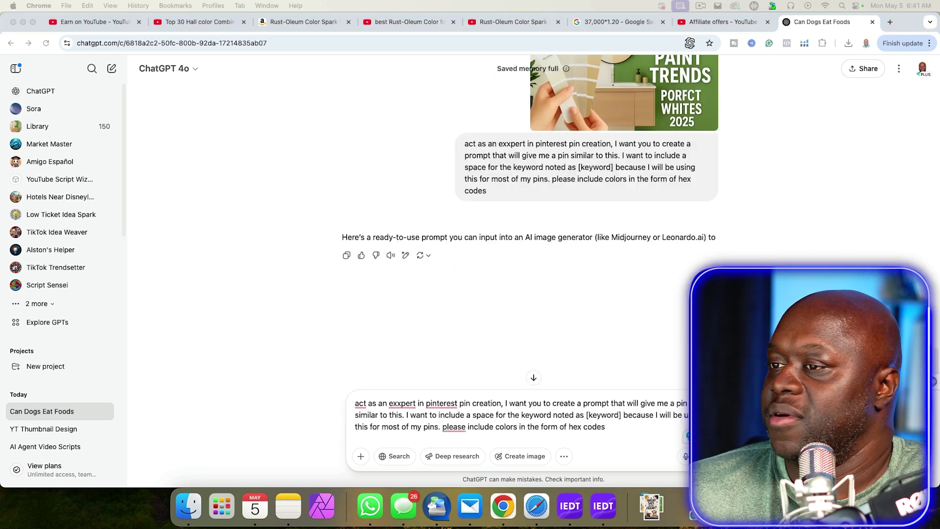
key("super+v")
key("Return")
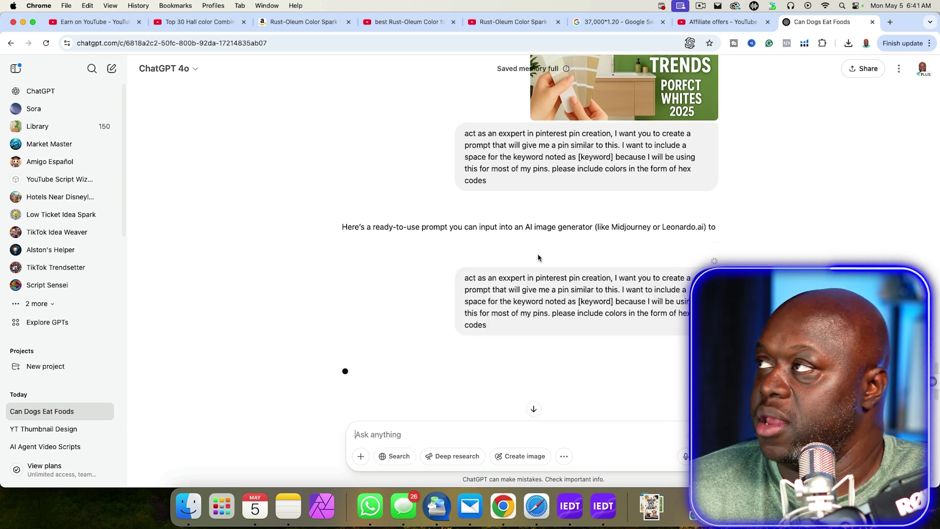
- Compare the two responses and copy the full prompt text from Response 1, beginning "Create a vertical Pinterest pin"
scroll(560, 208, "up", 10)
scroll(559, 206, "down", 15)
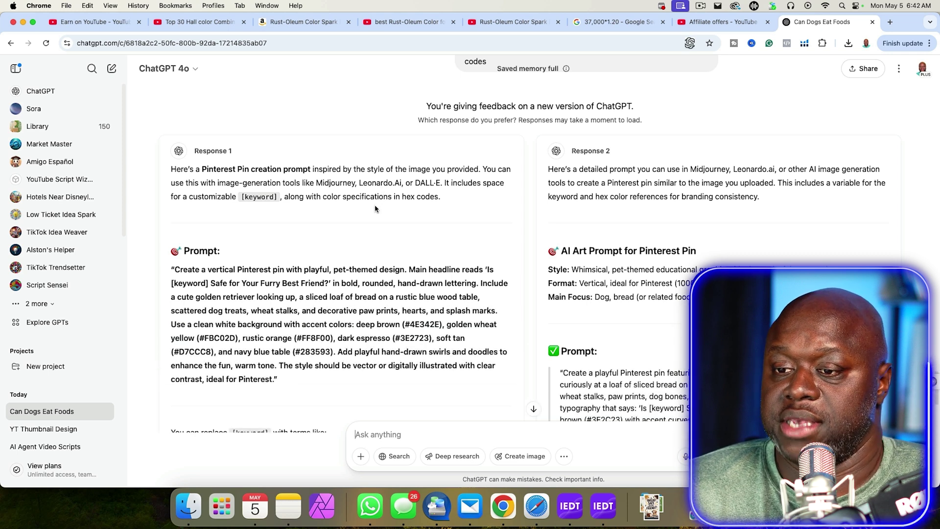
scroll(386, 190, "down", 5)
scroll(437, 211, "up", 6)
scroll(437, 211, "down", 3)
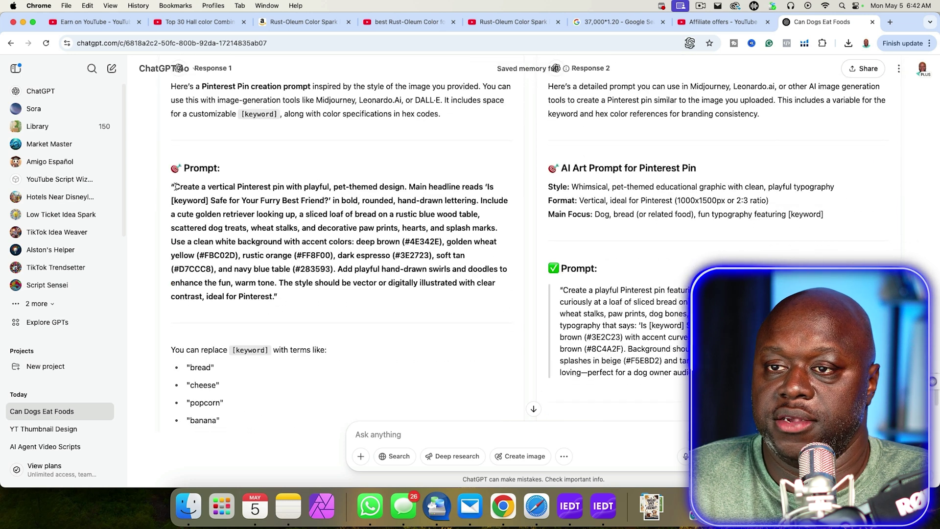
left_click_drag(175, 187, 275, 296)
right_click(265, 264)
left_click(279, 282)
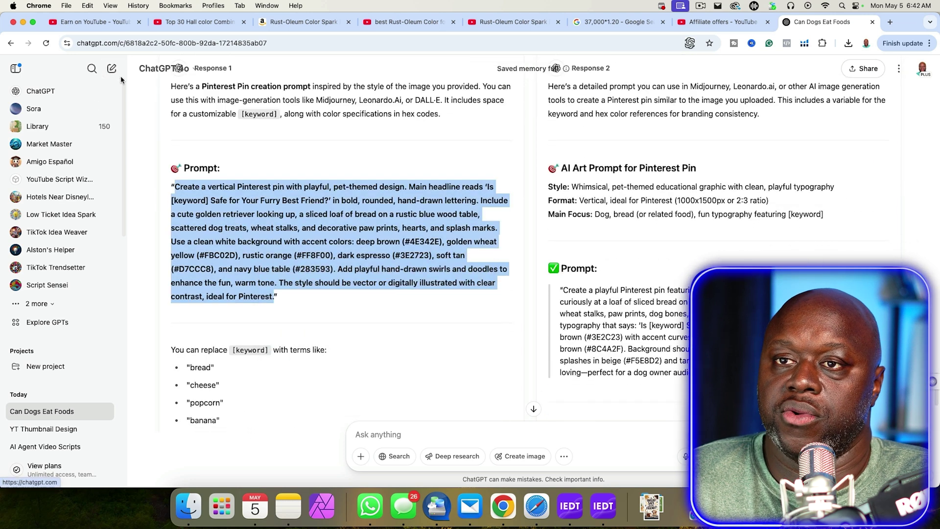
- Paste the prompt into a new chat, change its headline to "Are Apples Safe for Your Furry Best Friend?" and send it
left_click(112, 68)
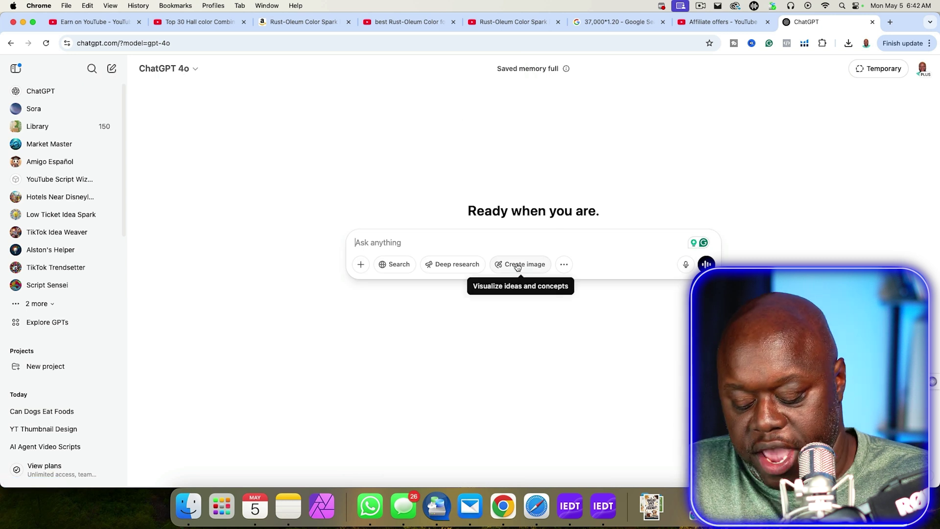
key("super+v")
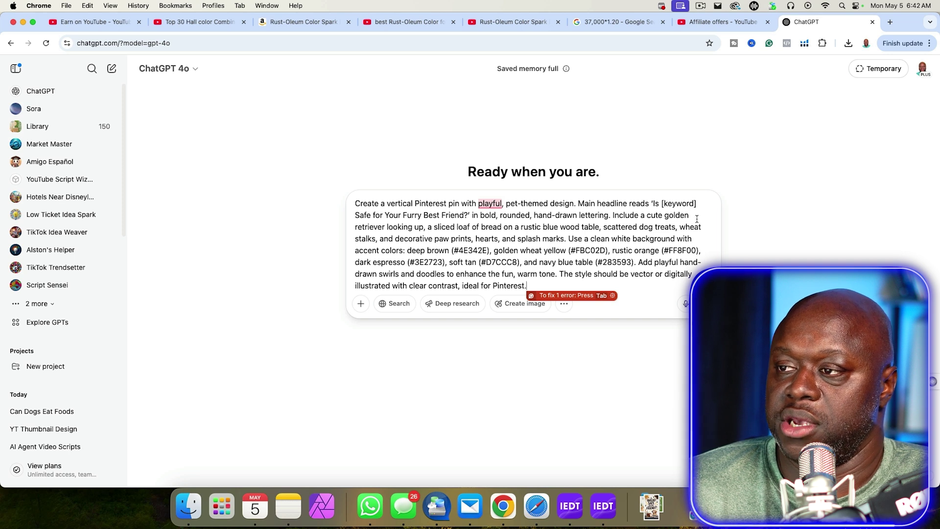
left_click_drag(698, 204, 663, 207)
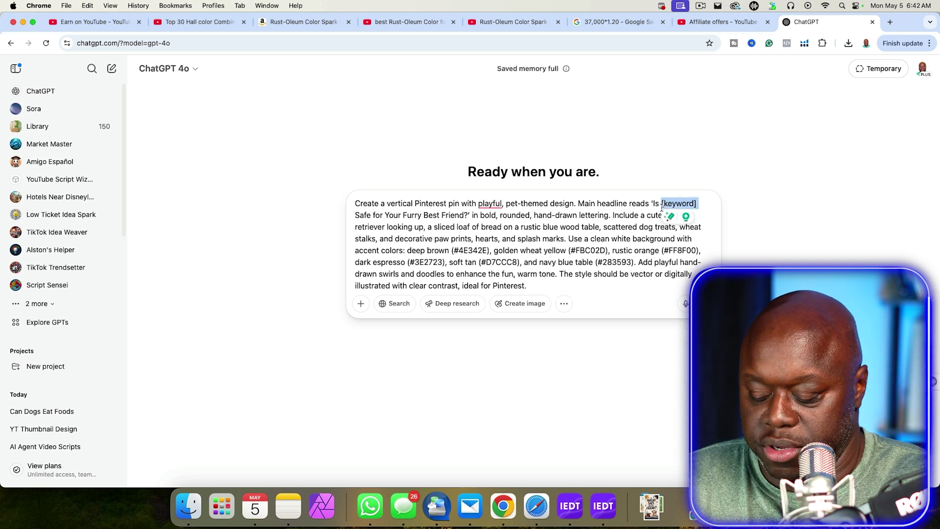
type("Apples")
key("Return")
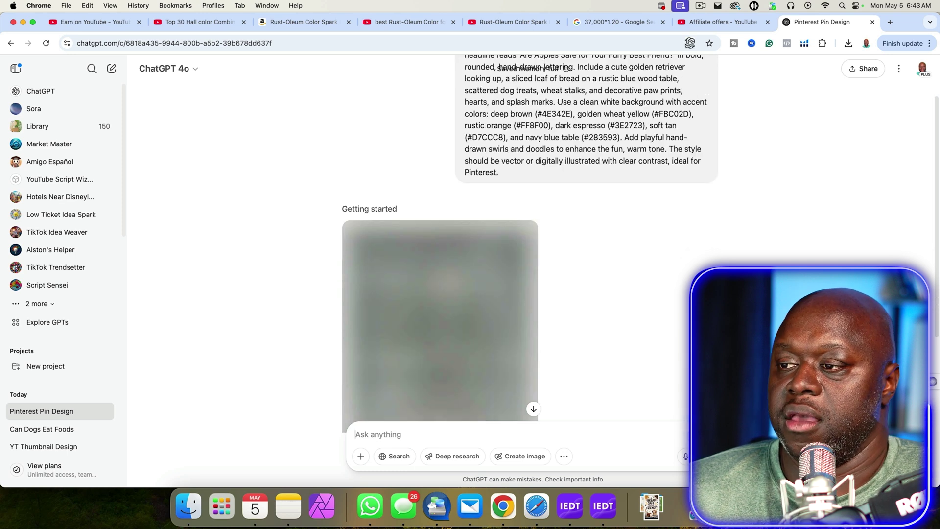
- Compare the generated apples pin with the reference bread pin in Preview, and return to ChatGPT in Chrome
scroll(652, 197, "up", 3)
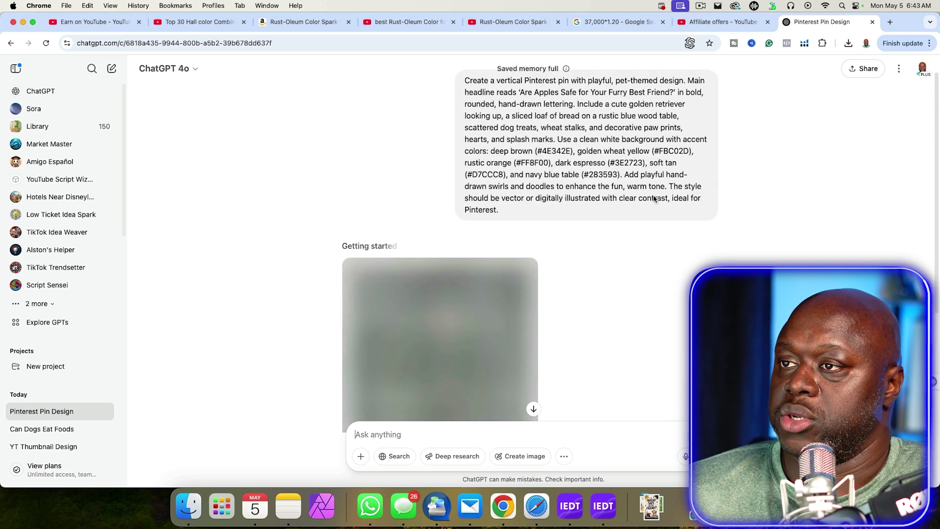
scroll(734, 236, "down", 4)
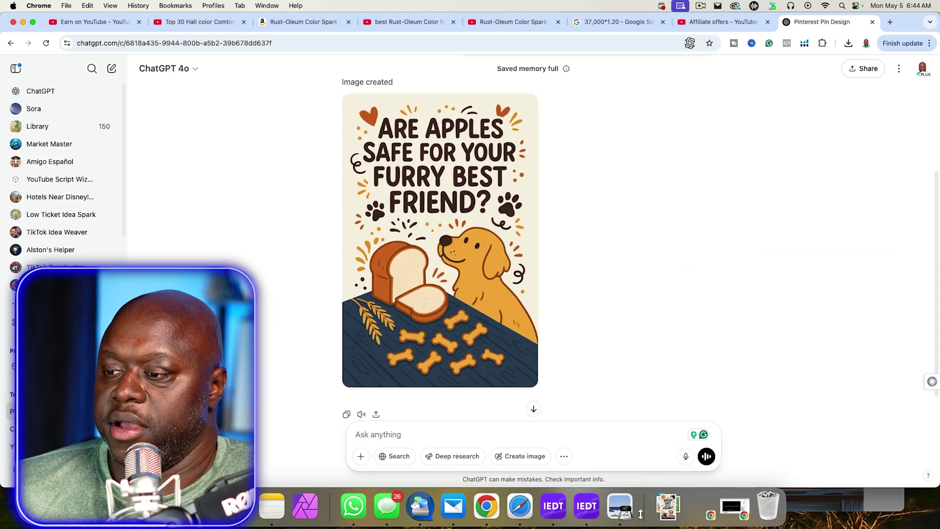
left_click(620, 506)
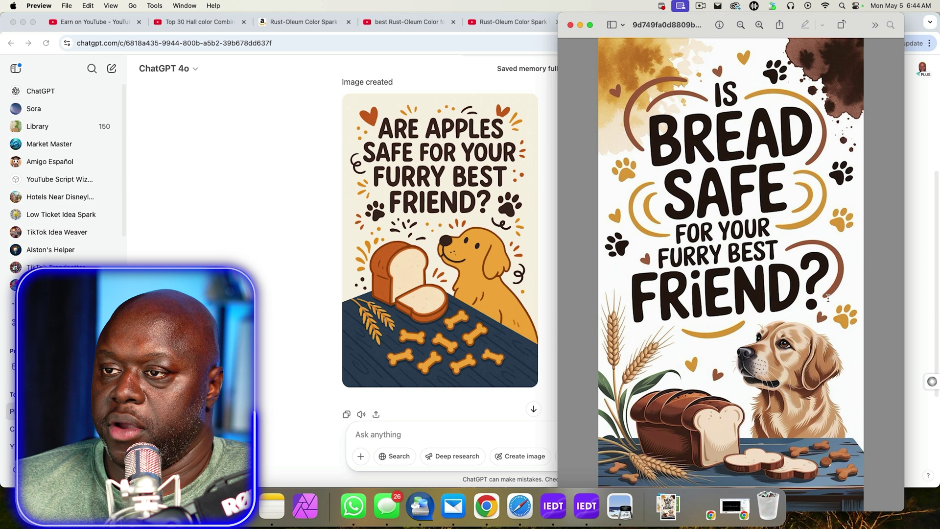
left_click(265, 214)
- Review the sent prompt against the generated image, highlighting "a sliced loaf of bread on a rustic blue wood"
scroll(363, 286, "up", 3)
scroll(363, 286, "up", 2)
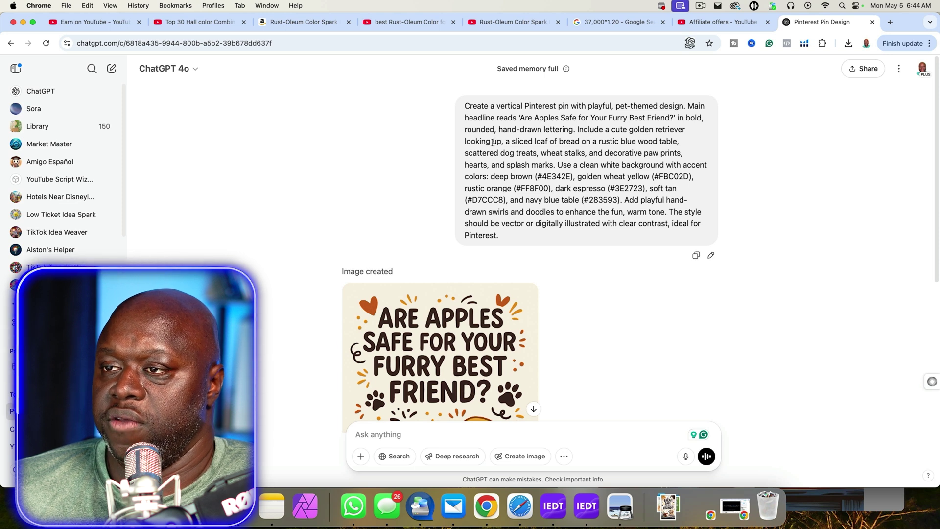
left_click_drag(505, 141, 611, 143)
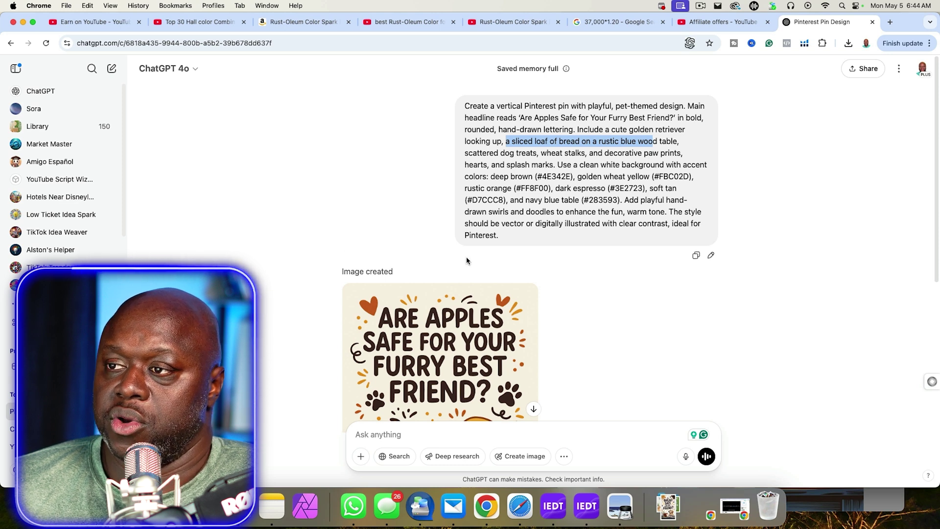
scroll(466, 260, "down", 2)
scroll(468, 262, "up", 2)
scroll(467, 261, "up", 1)
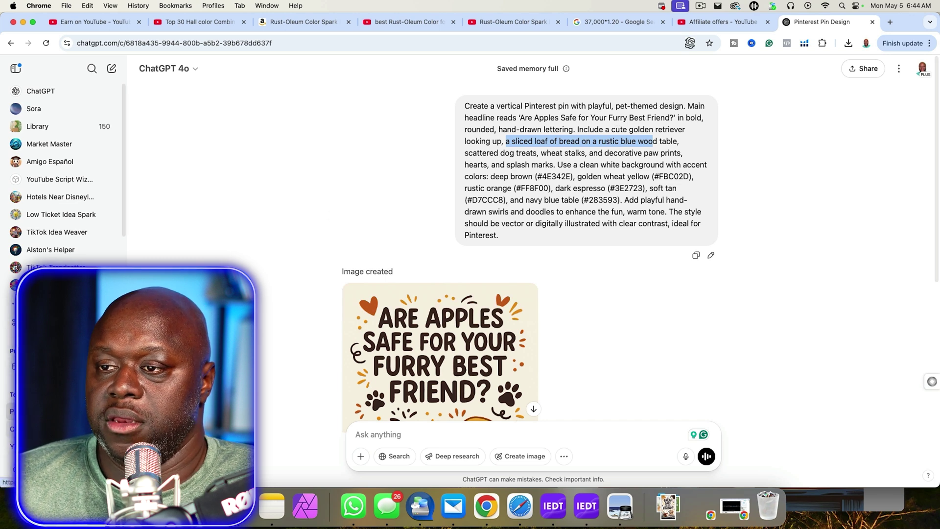
- Reopen the "Can Dogs Eat Foods" chat and choose Response 1 as the preferred response
left_click(49, 429)
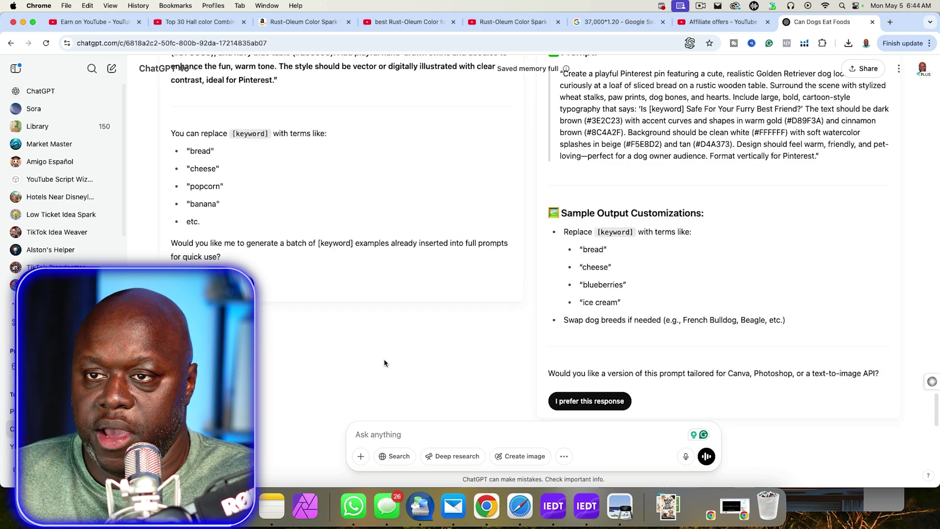
scroll(212, 289, "up", 3)
scroll(213, 289, "down", 3)
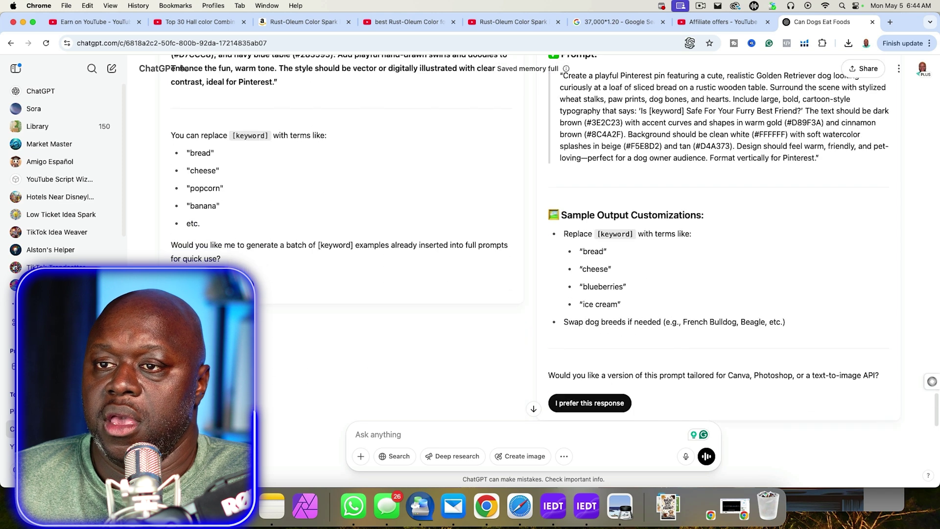
left_click(213, 284)
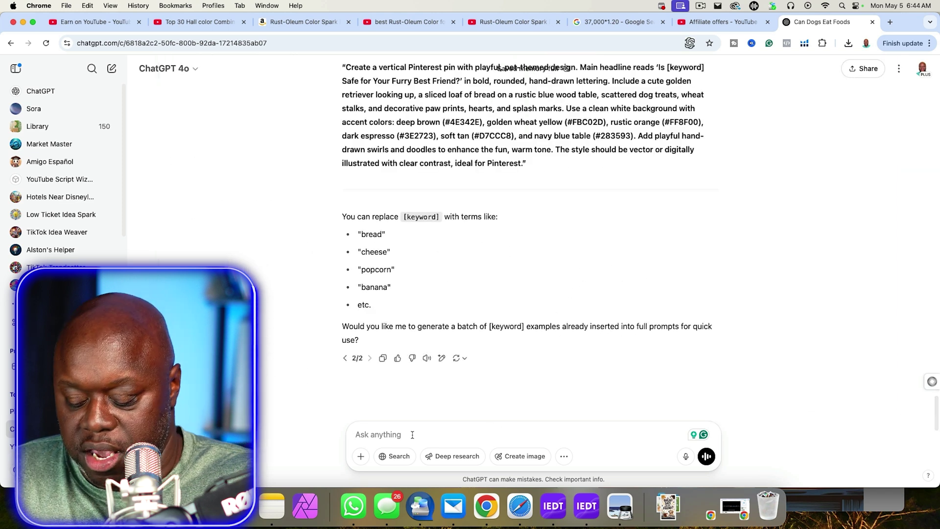
- Send a follow-up asking to update the pin so its images reflect the entered keyword, such as apples for "are apples safe for my pet"
type("this is a g")
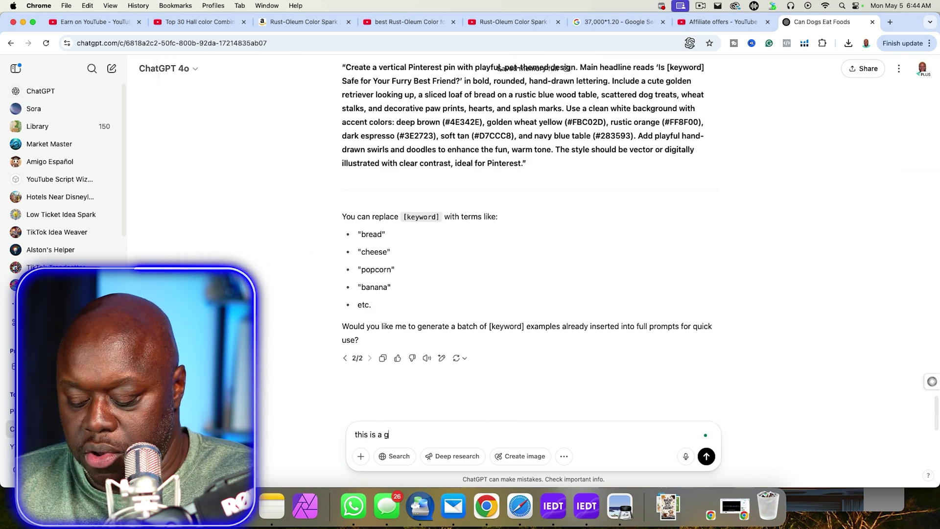
type("ood start but, the imag")
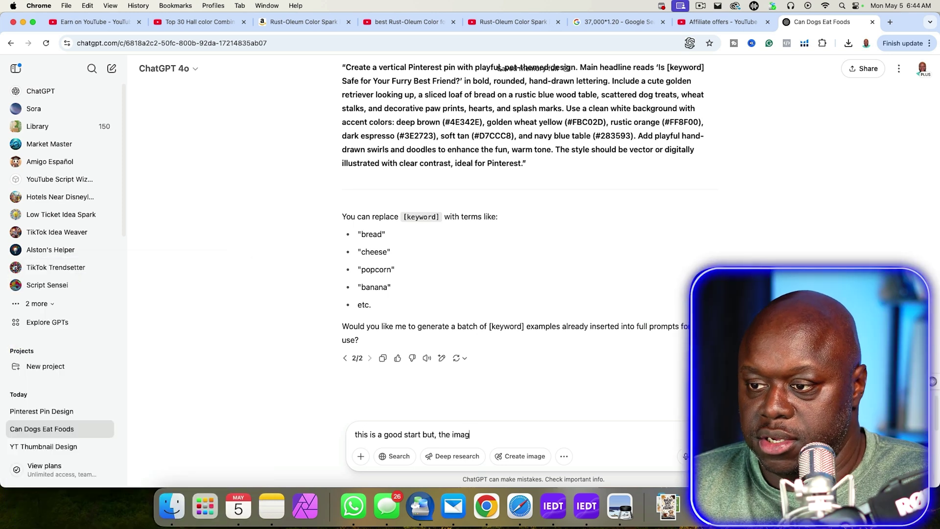
type("es on the ")
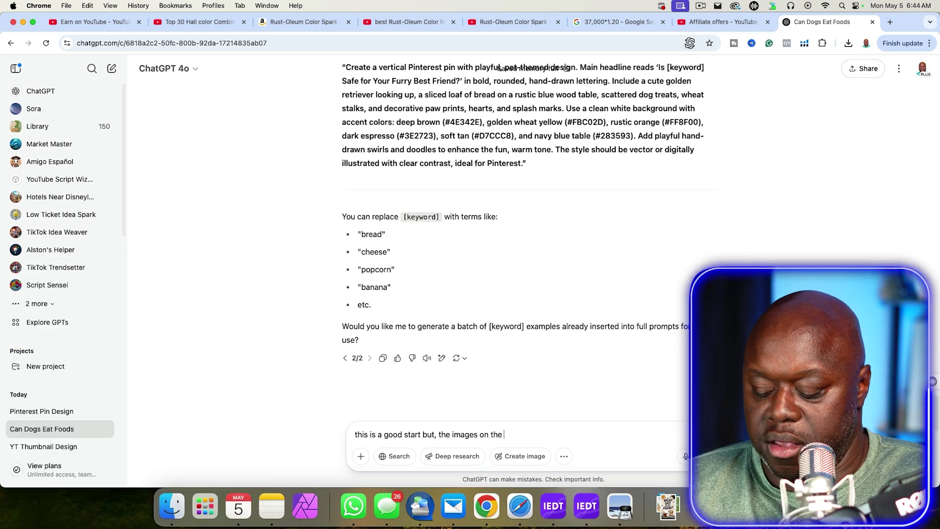
type("pin need to re")
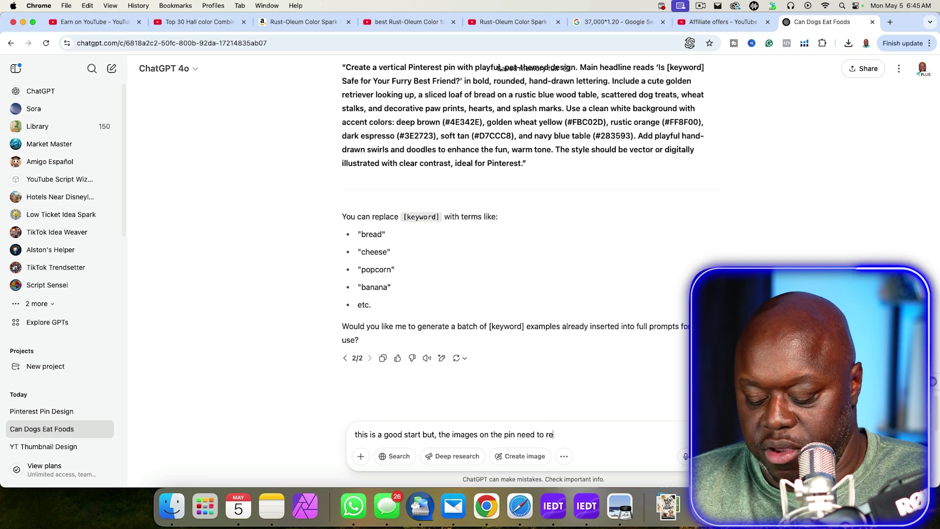
type("flect the keyword we ")
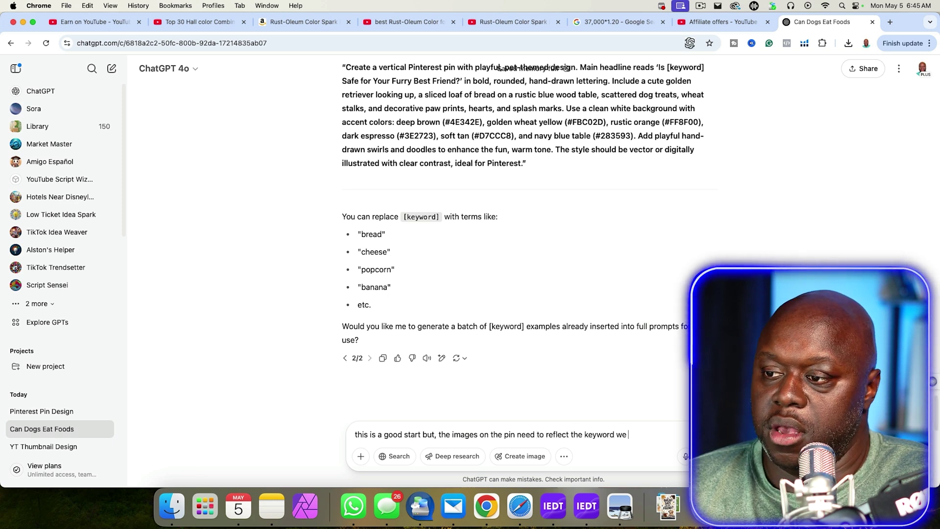
type("are entering in. fo")
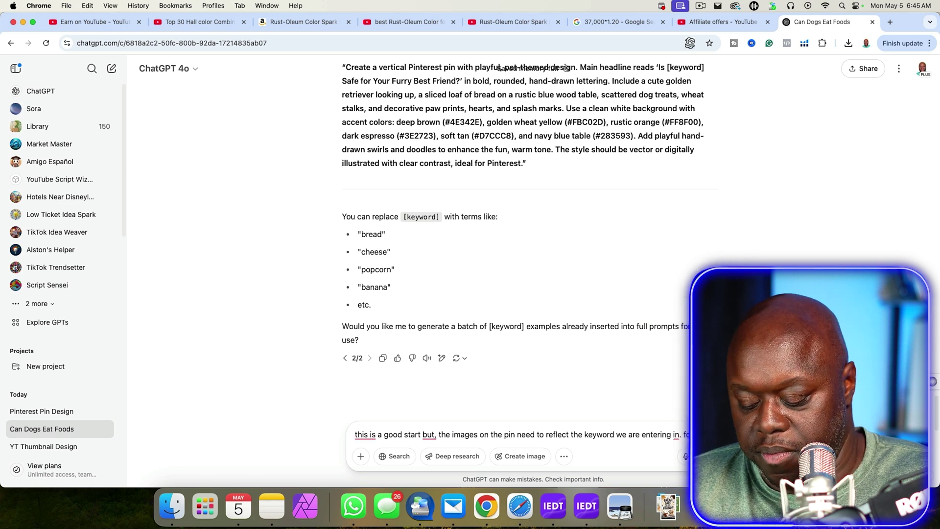
type("r example if the")
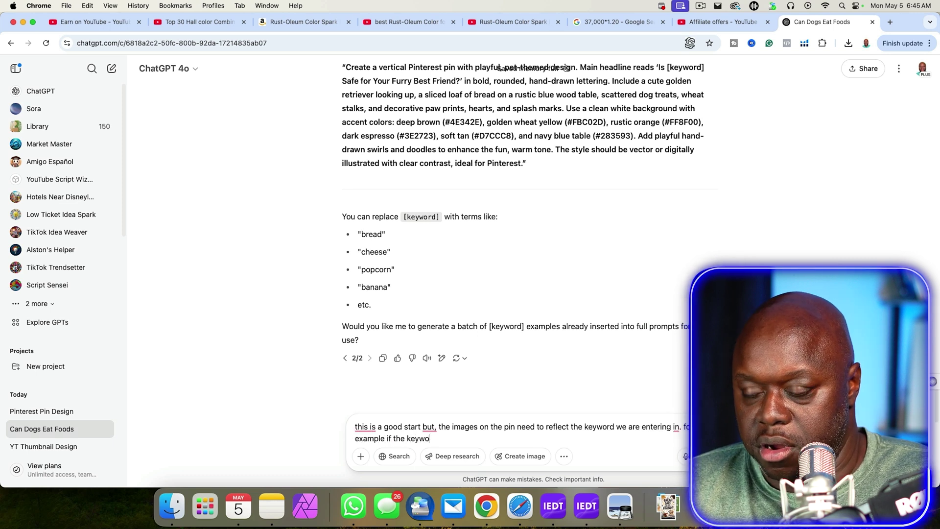
type(" keyword is \"are apples safe for")
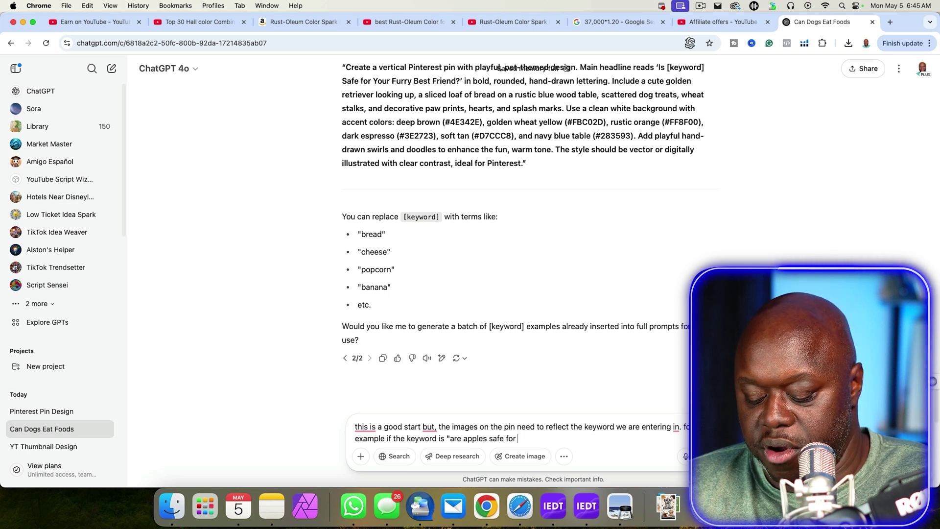
type(" my pet\" ther")
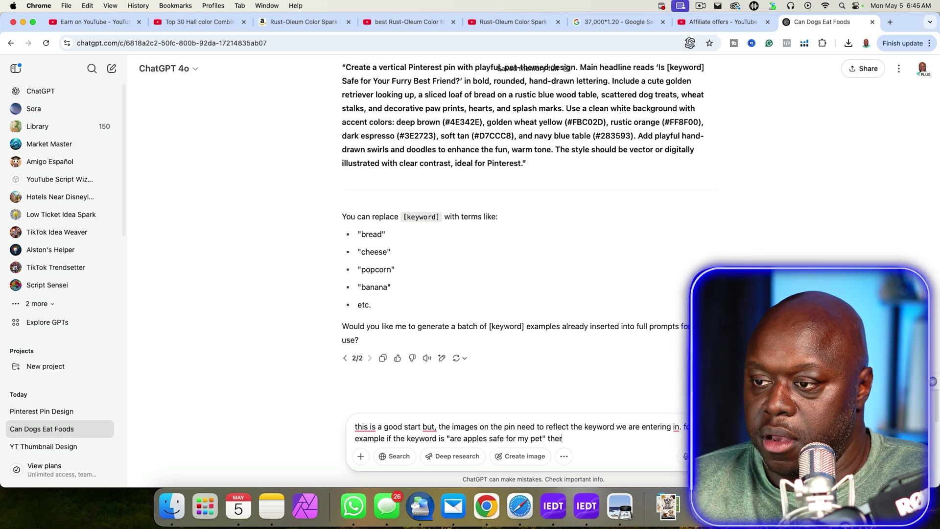
type("e needs to be apples in the")
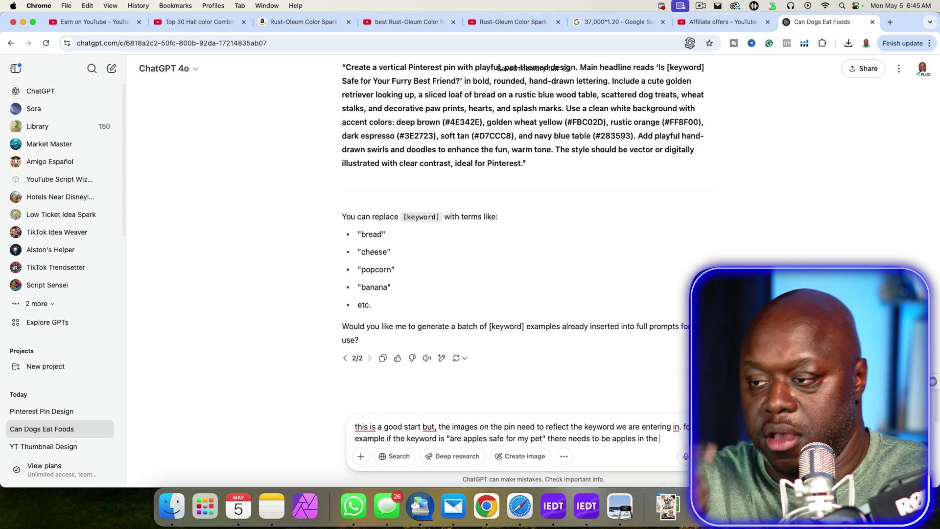
type(" images.")
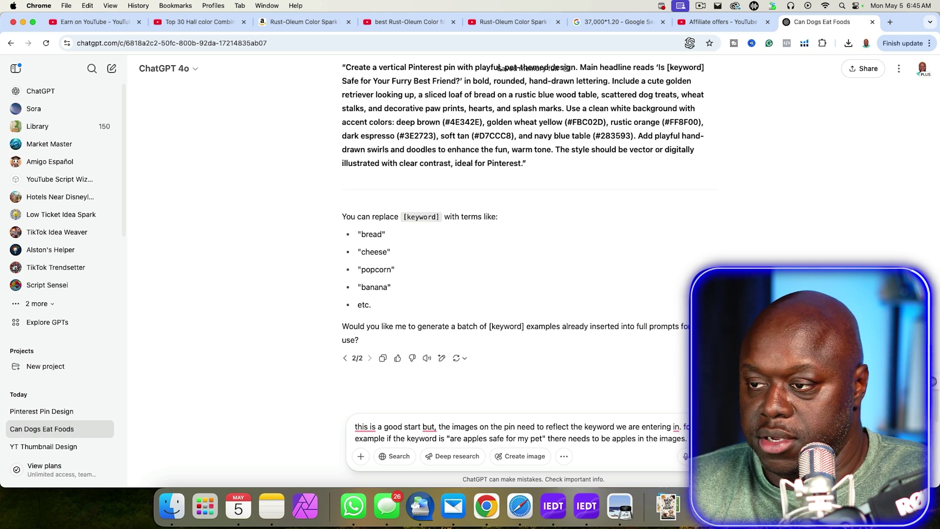
type(" please update the ")
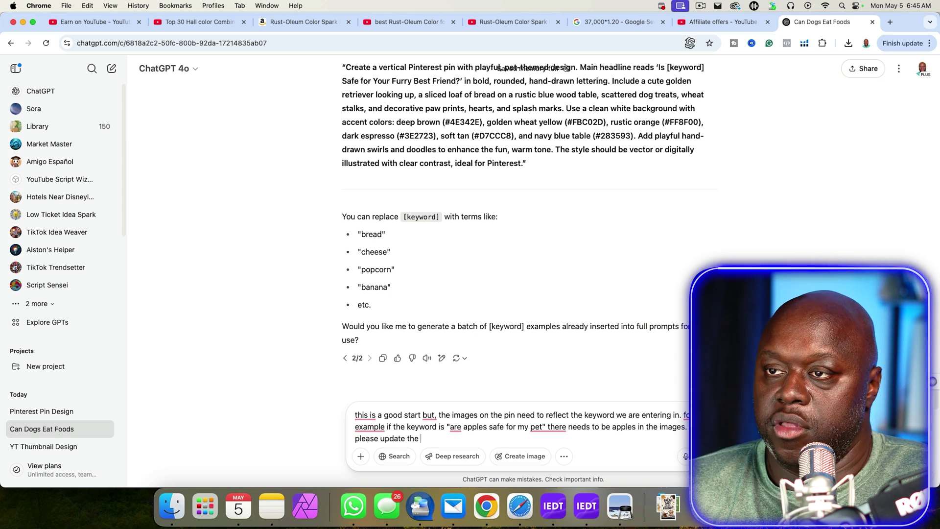
type("pin to reflect this change")
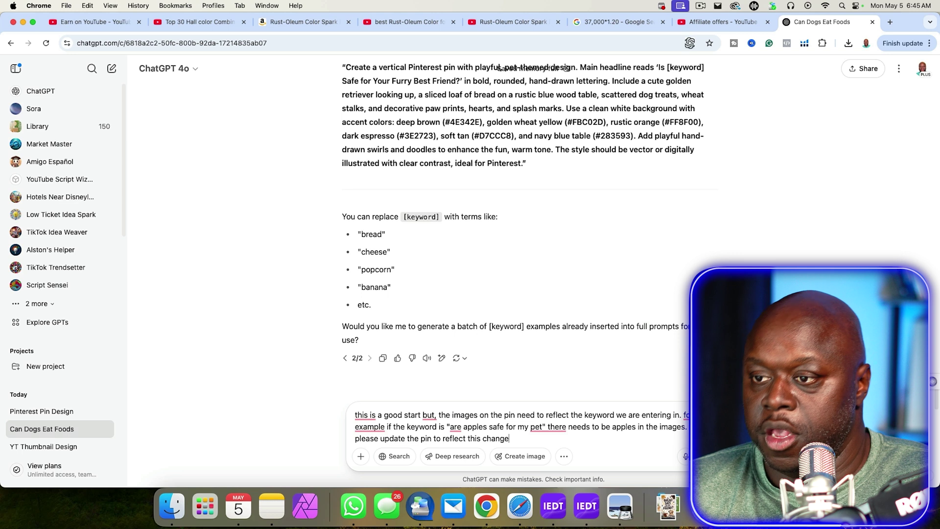
key("Return")
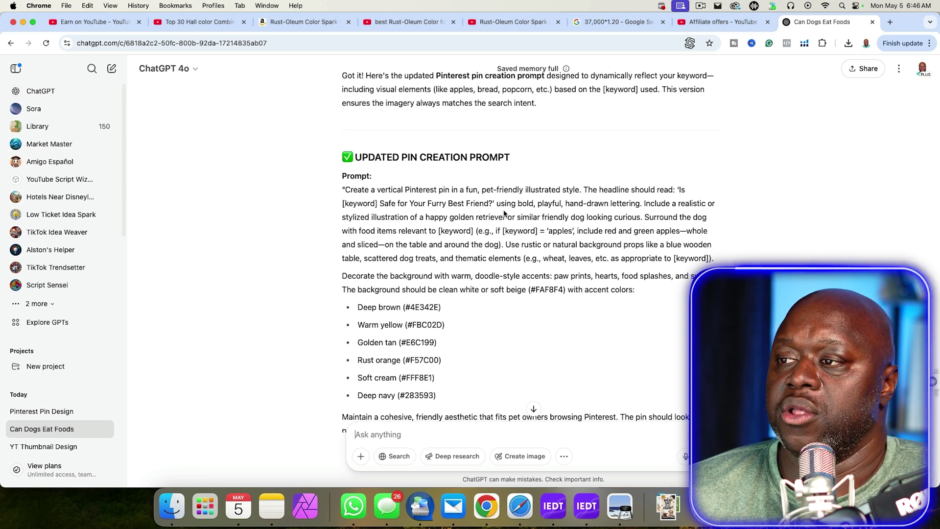
- Review the updated pin creation prompt and copy its full text, from "Create a vertical Pinterest pin" through "accurately illustrated."
left_click_drag(367, 218, 513, 220)
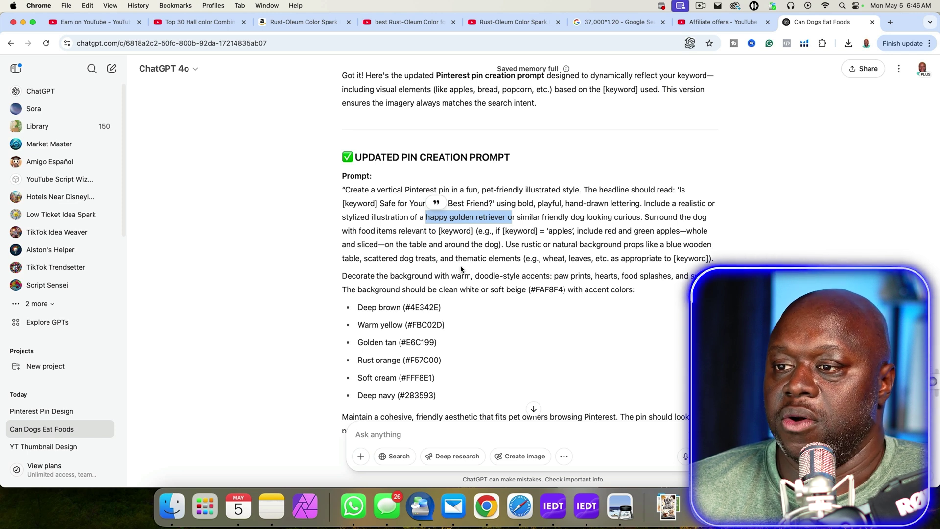
scroll(423, 277, "down", 5)
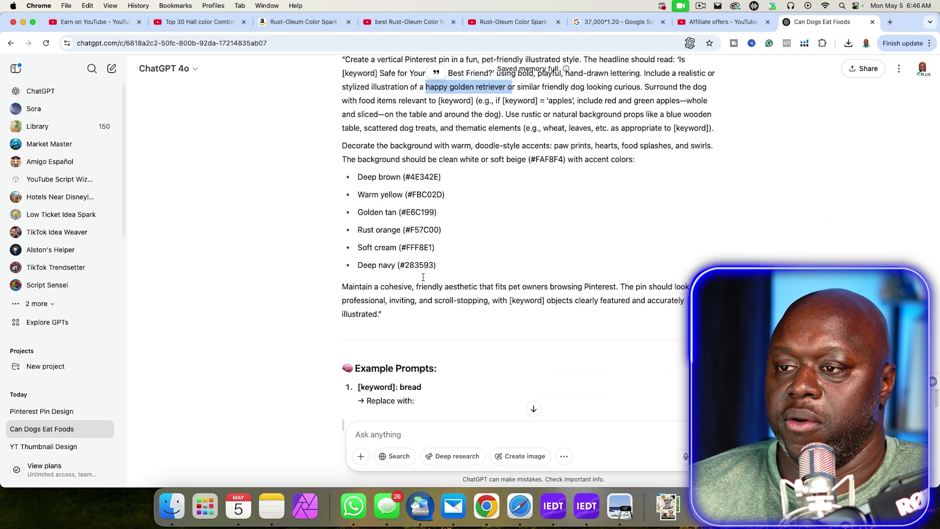
left_click(390, 319)
left_click_drag(390, 320, 339, 304)
key("super+c")
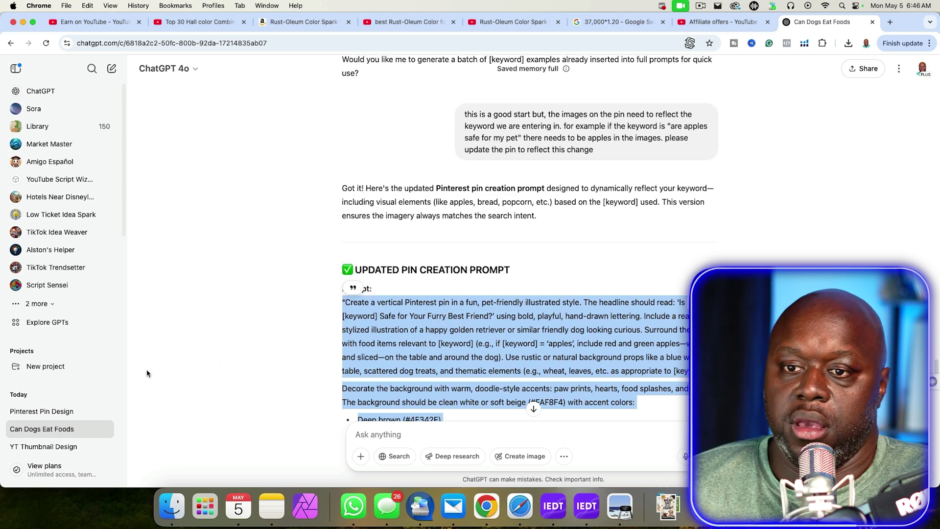
- Paste the updated prompt into the "Pinterest Pin Design" chat, replace the headline's keyword placeholder with [apples] and send it
left_click(42, 412)
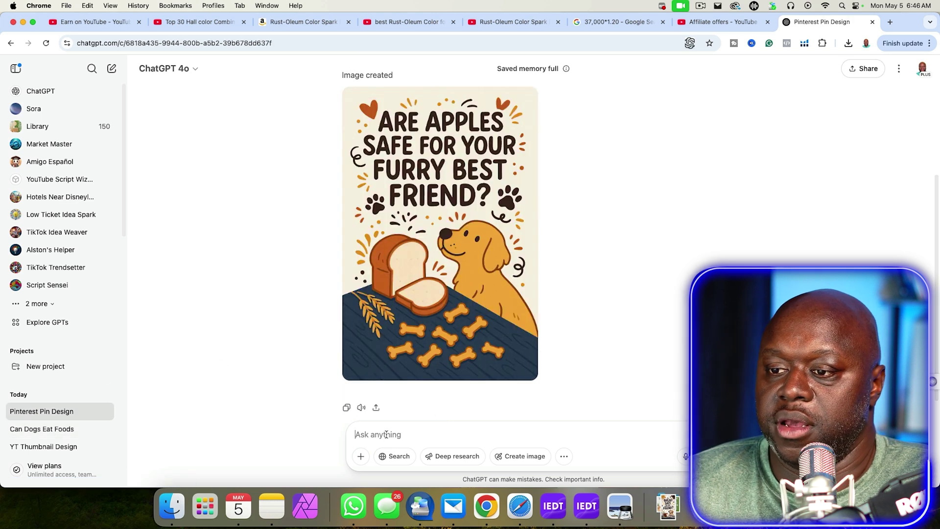
key("super+v")
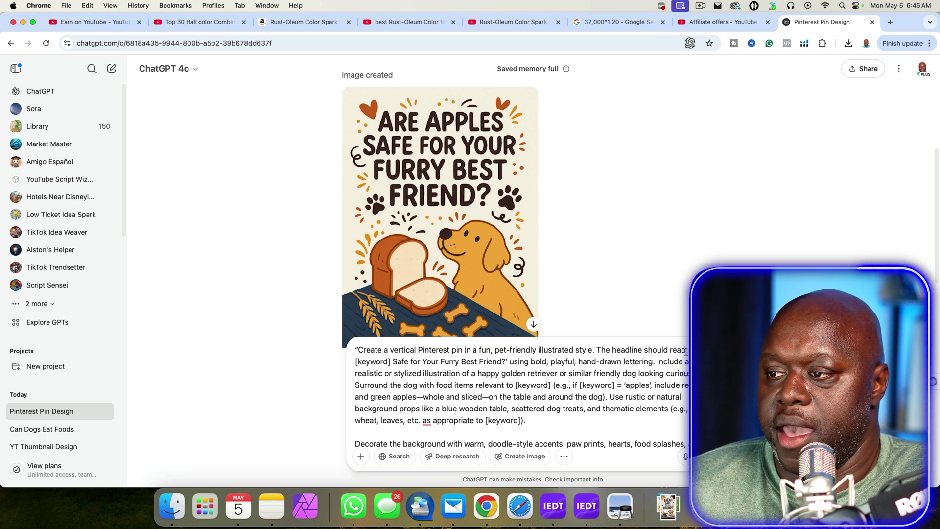
type("apples")
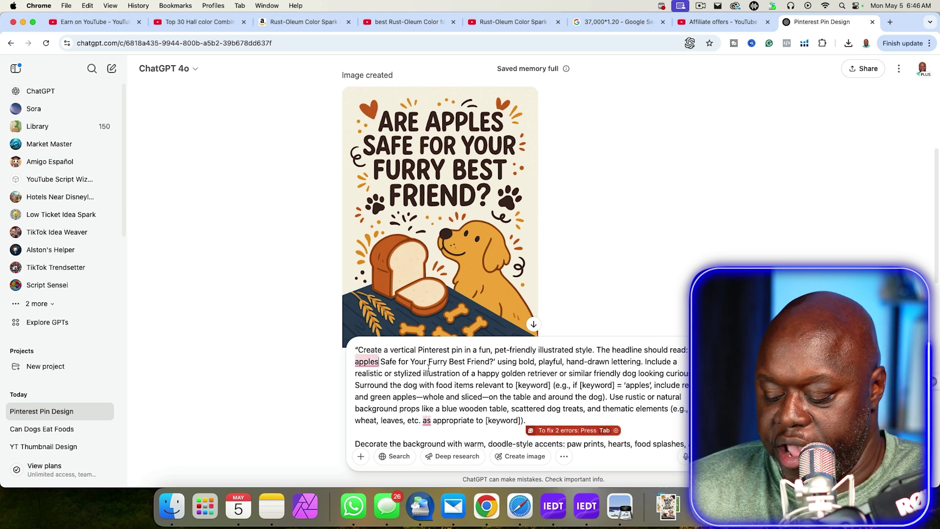
left_click(376, 366)
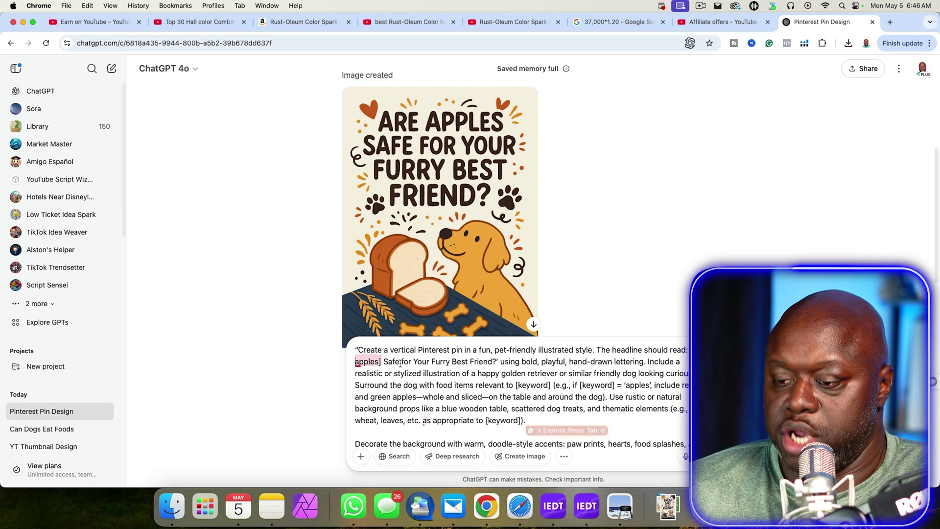
type("[")
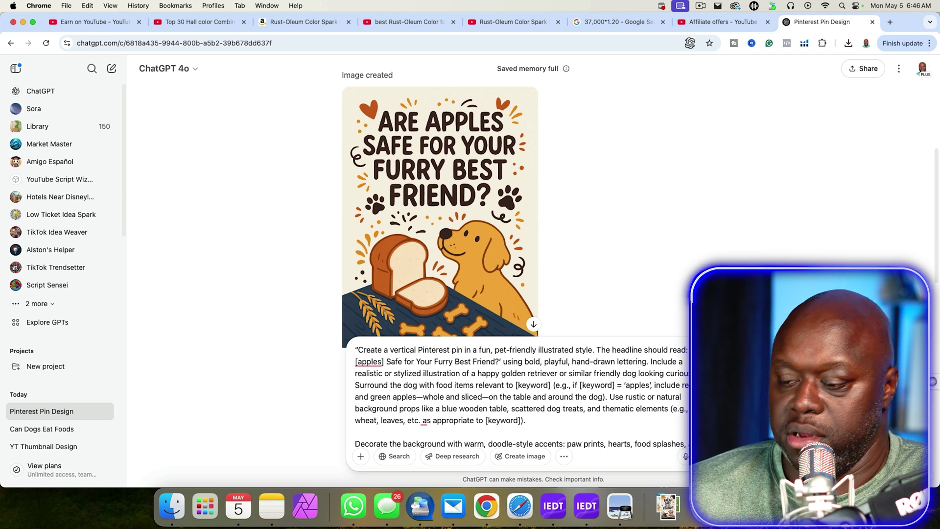
key("Return")
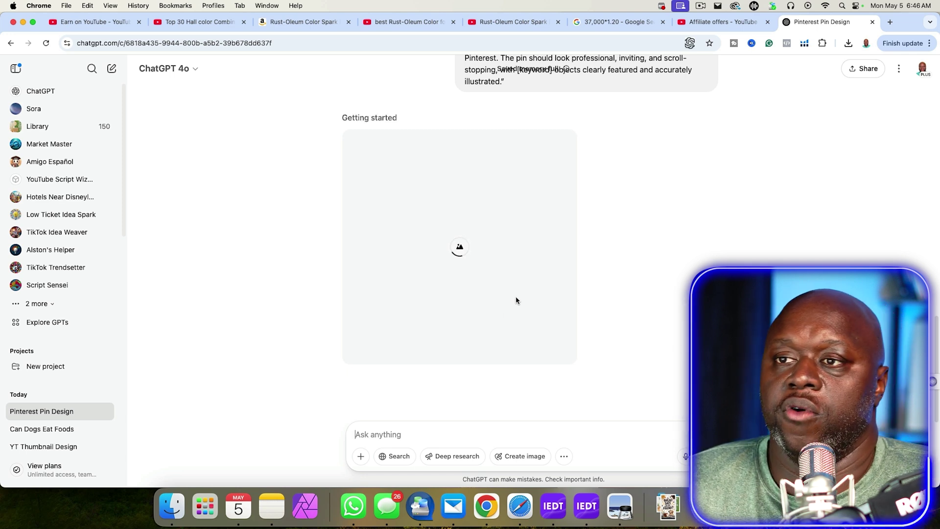
scroll(637, 268, "up", 6)
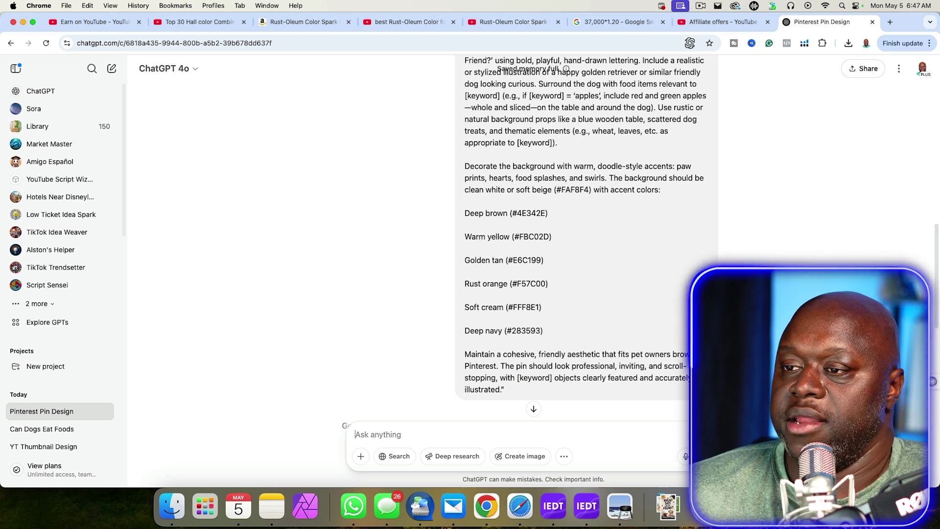
- Open colorpalettes.net in a new browser tab and browse the first page of color palettes
left_click(891, 24)
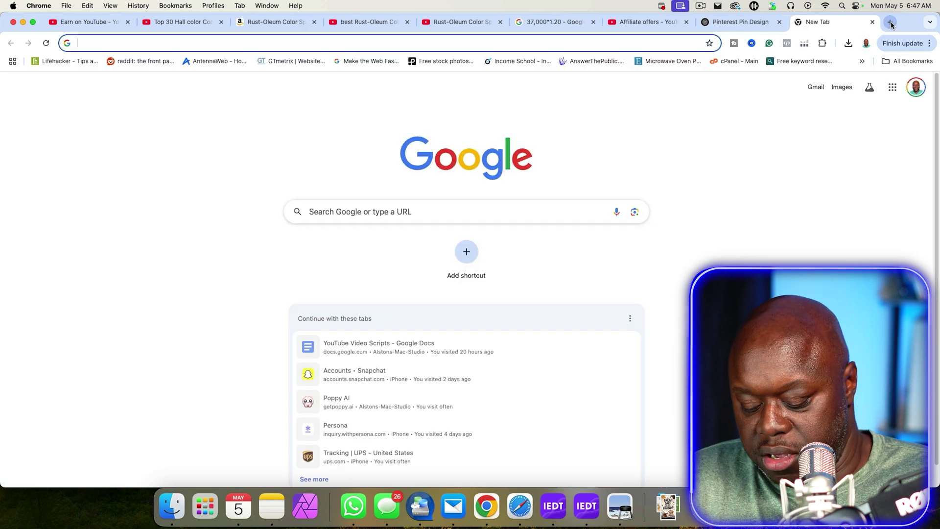
type("colo")
key("Return")
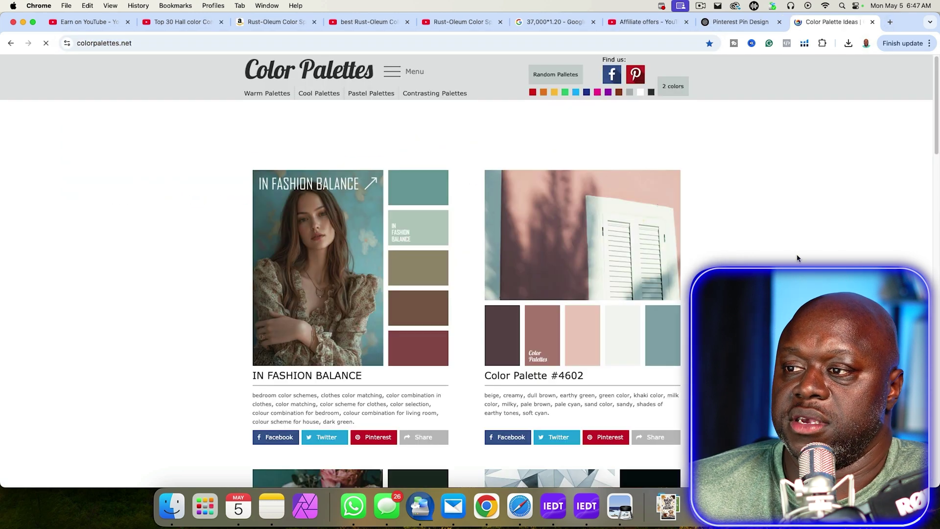
scroll(801, 264, "down", 4)
scroll(801, 265, "down", 10)
scroll(739, 252, "down", 4)
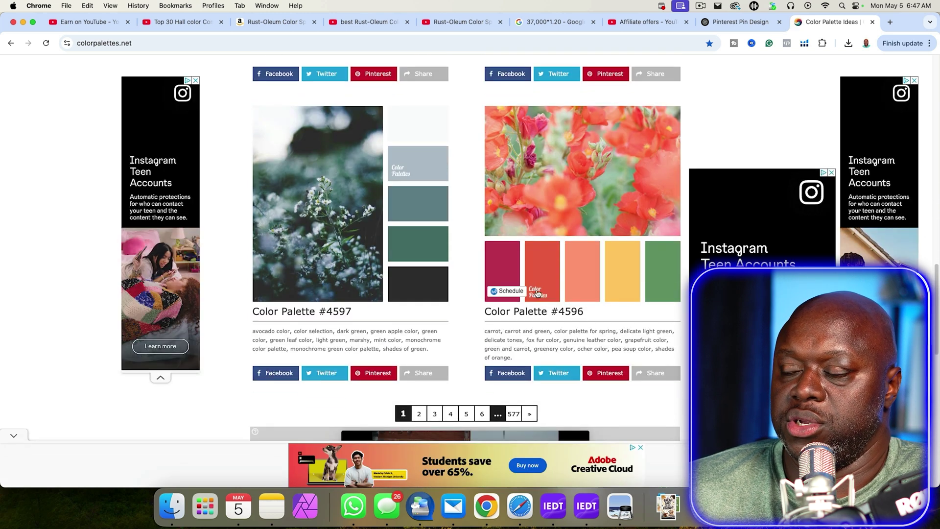
- Dismiss the full-screen ad on the palette site and go to page 2 of the palette listing
left_click(737, 21)
left_click(817, 24)
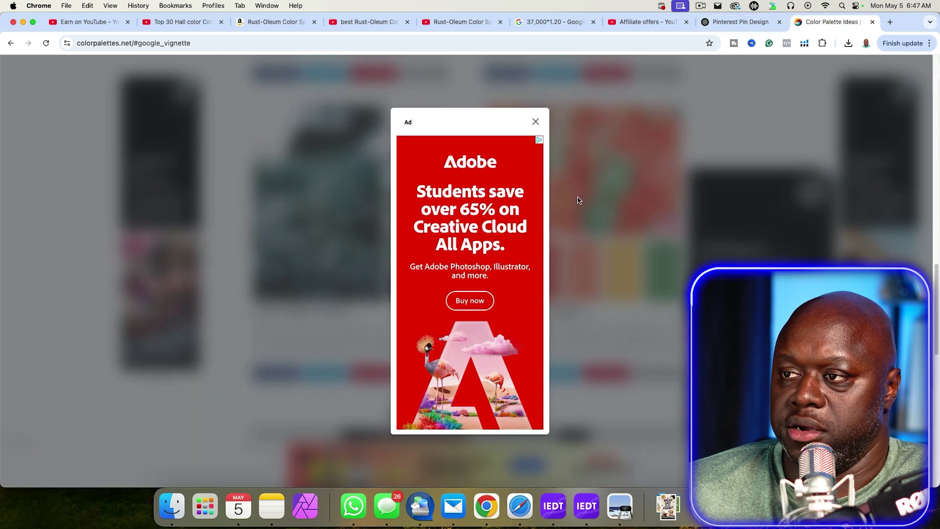
left_click(535, 121)
scroll(665, 188, "down", 5)
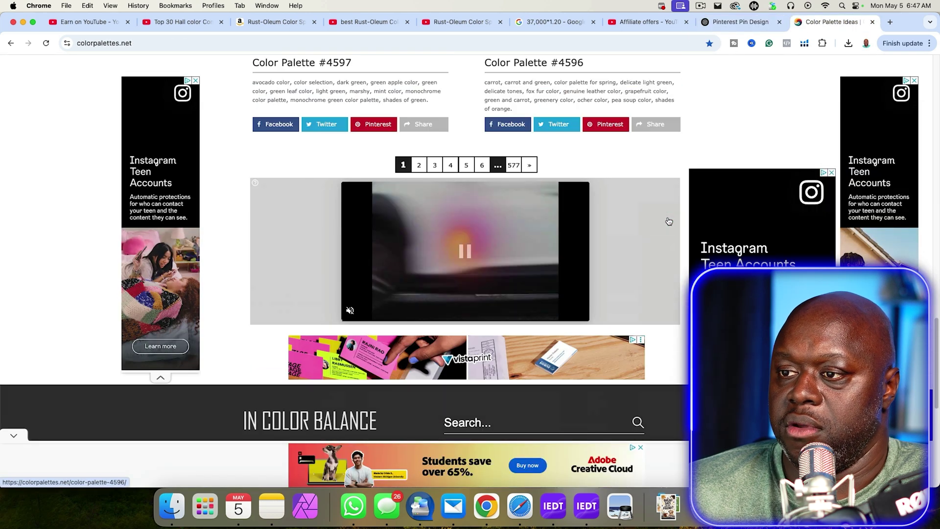
scroll(669, 222, "up", 4)
scroll(669, 222, "down", 1)
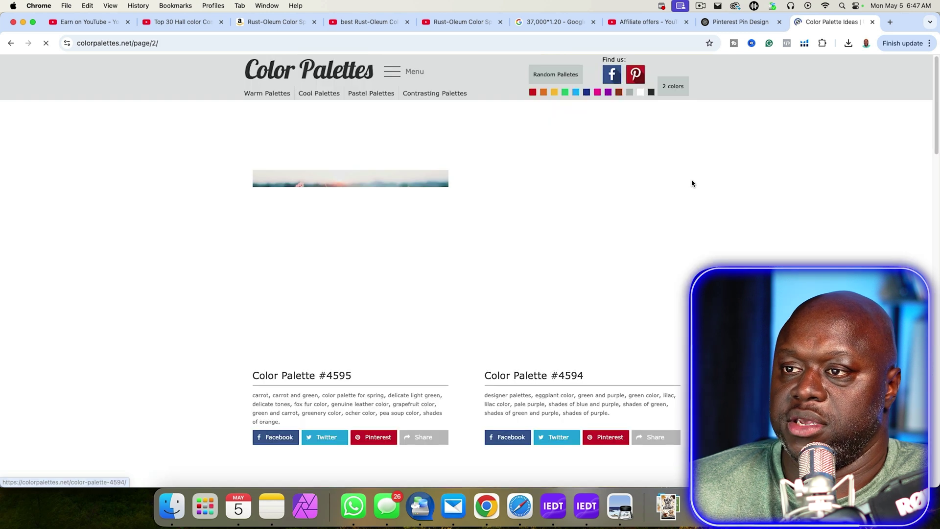
- Browse the palettes on page 2 and open Color Palette #4591, the one with lemon halves on pink
scroll(742, 225, "down", 8)
scroll(358, 165, "down", 12)
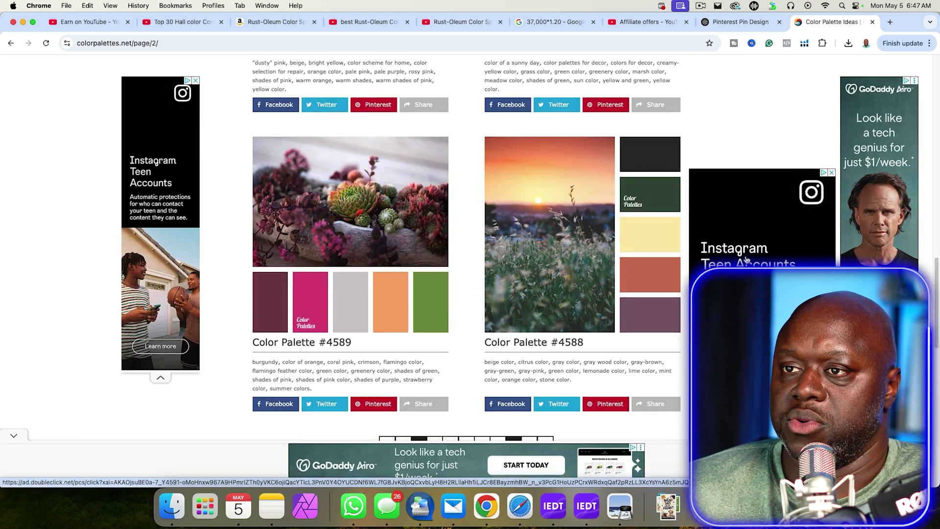
scroll(359, 165, "up", 6)
left_click(359, 165)
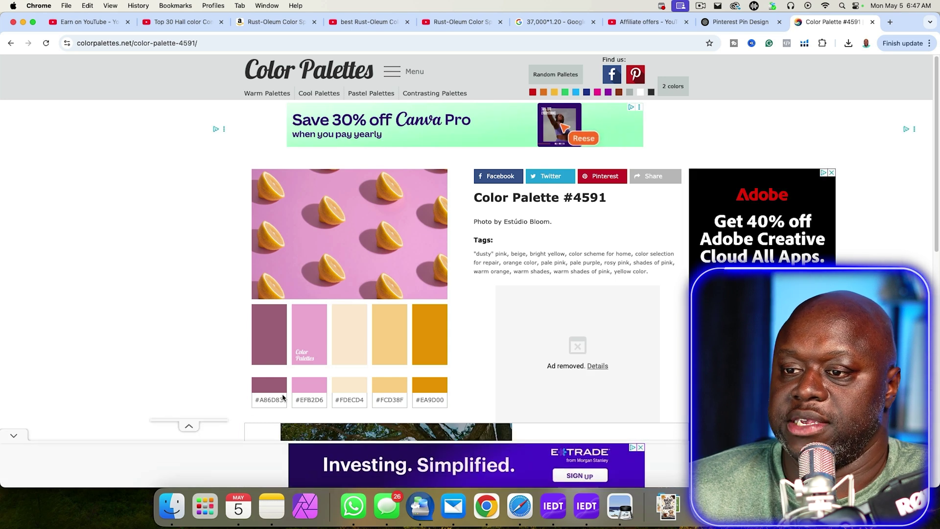
- Return to the "Pinterest Pin Design" chat and inspect the newly generated apples pin image
left_click(724, 24)
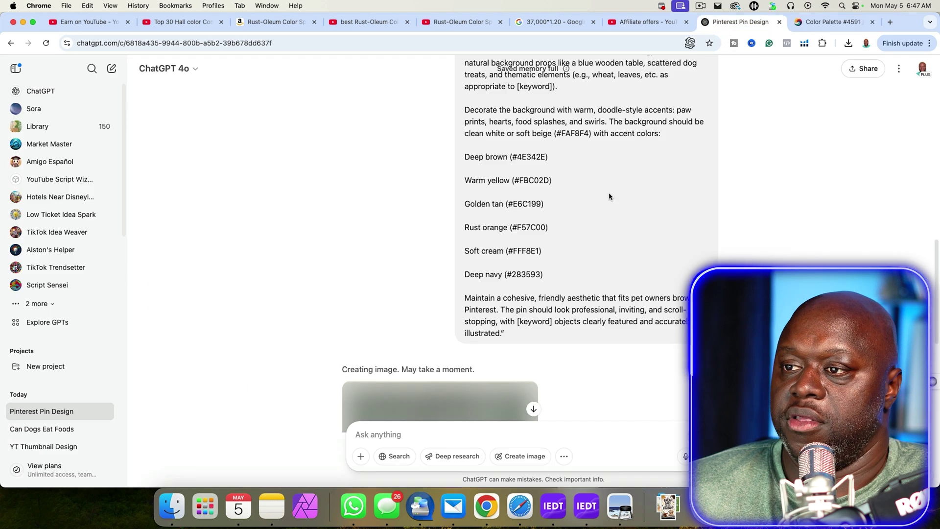
scroll(556, 179, "down", 6)
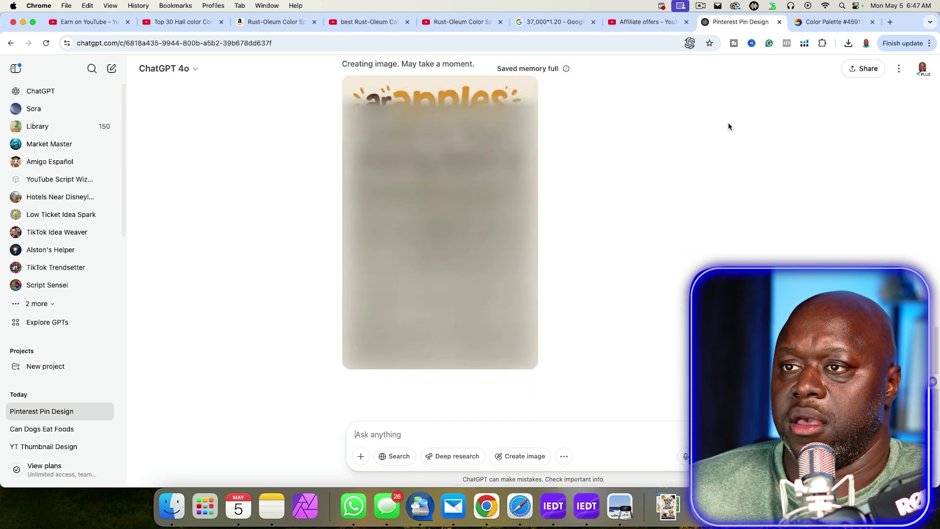
scroll(729, 126, "up", 2)
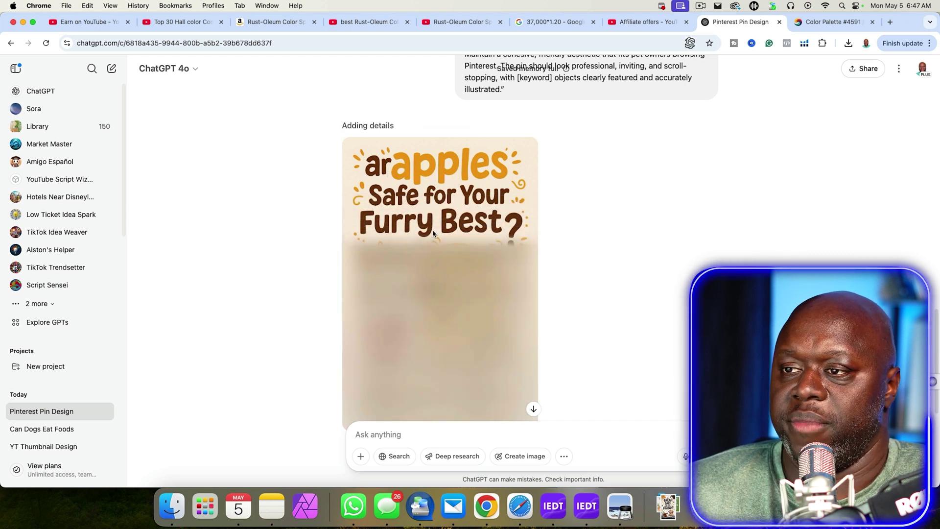
scroll(543, 259, "down", 3)
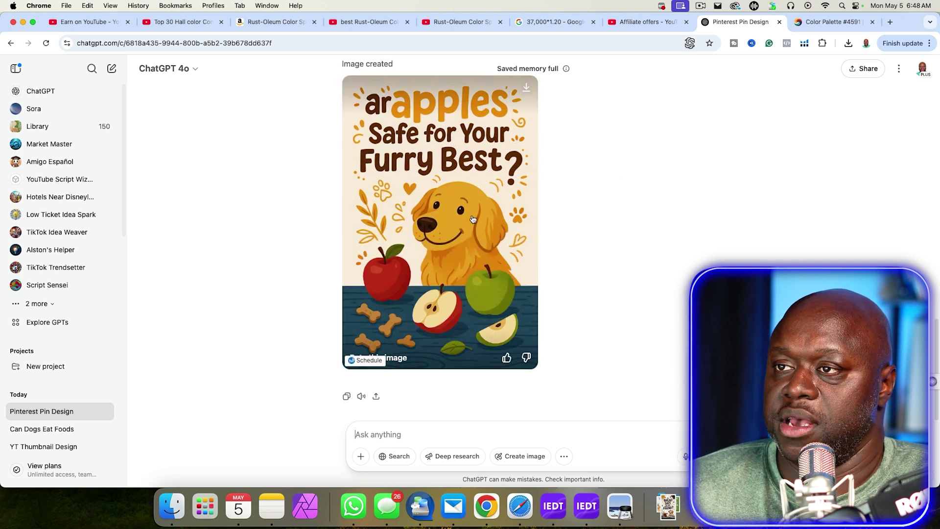
- Copy the full [apples] pin prompt from the last sent message and paste it into a new message
scroll(484, 216, "up", 10)
scroll(483, 216, "up", 2)
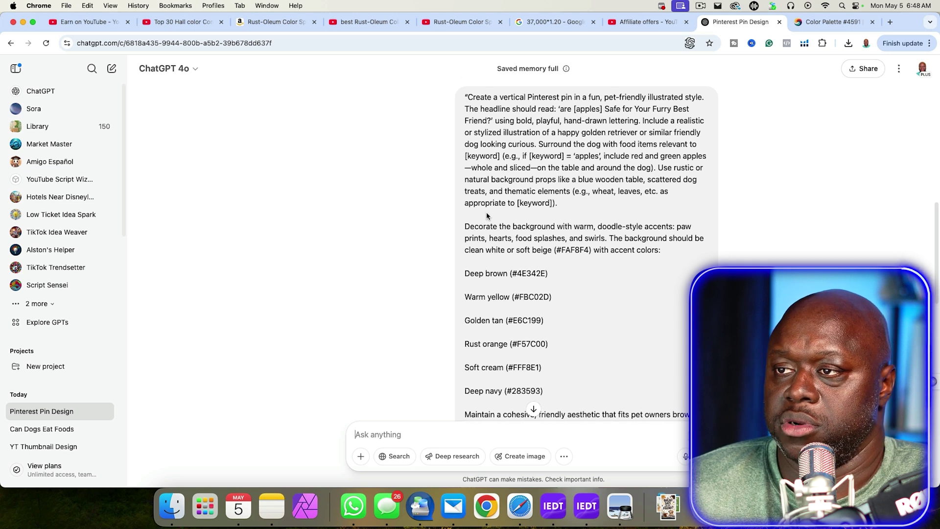
scroll(587, 220, "down", 5)
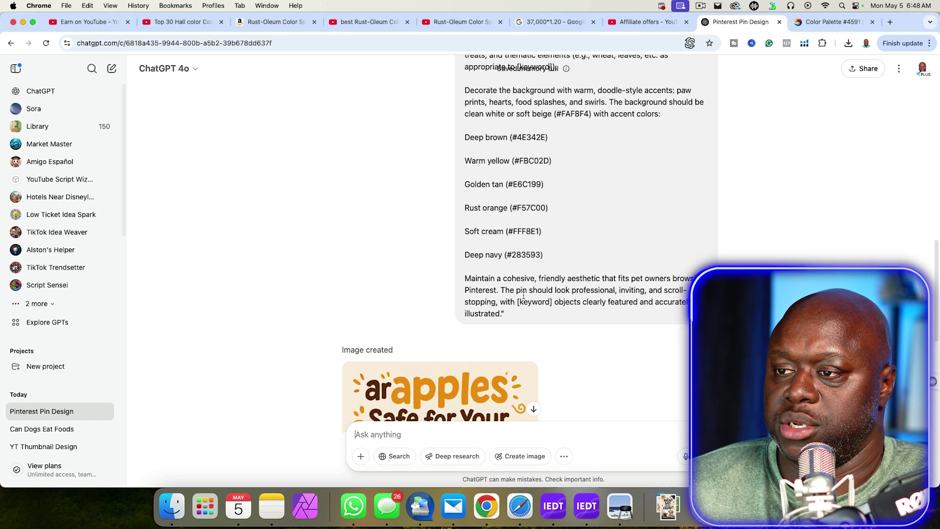
left_click_drag(514, 317, 465, 96)
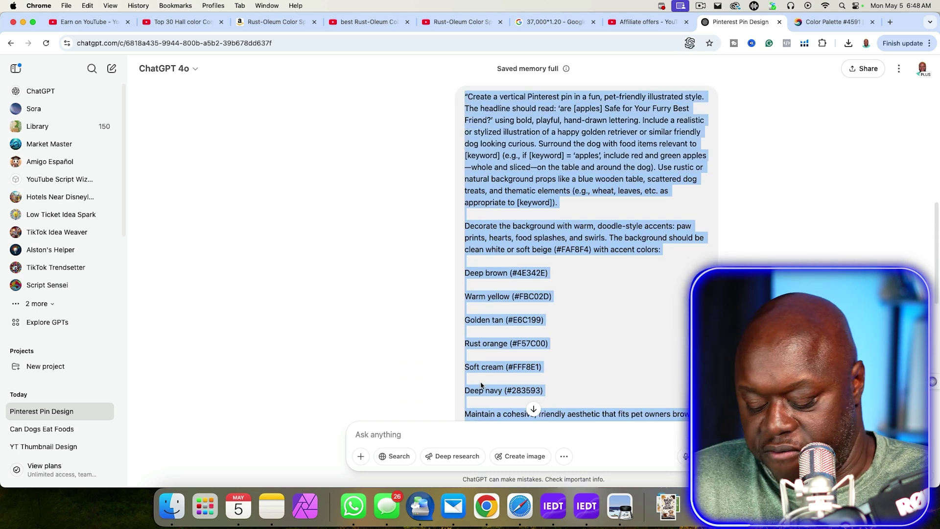
left_click(406, 433)
key("super+v")
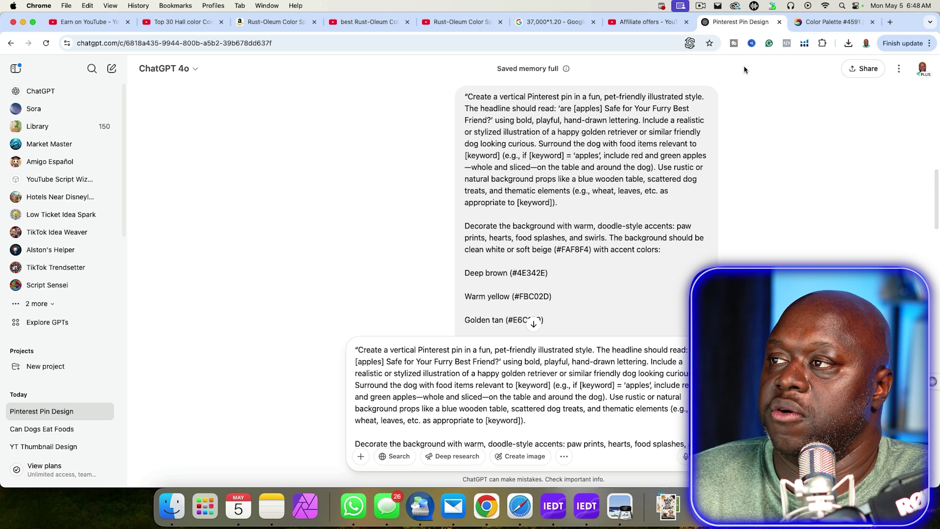
- Replace the prompt's first five accent colors with the Color Palette #4591 codes #A86D83, #EFB2D6, #FDECD4, #FCD38F and #EA9D00
scroll(673, 234, "down", 2)
scroll(673, 234, "down", 5)
scroll(580, 395, "down", 3)
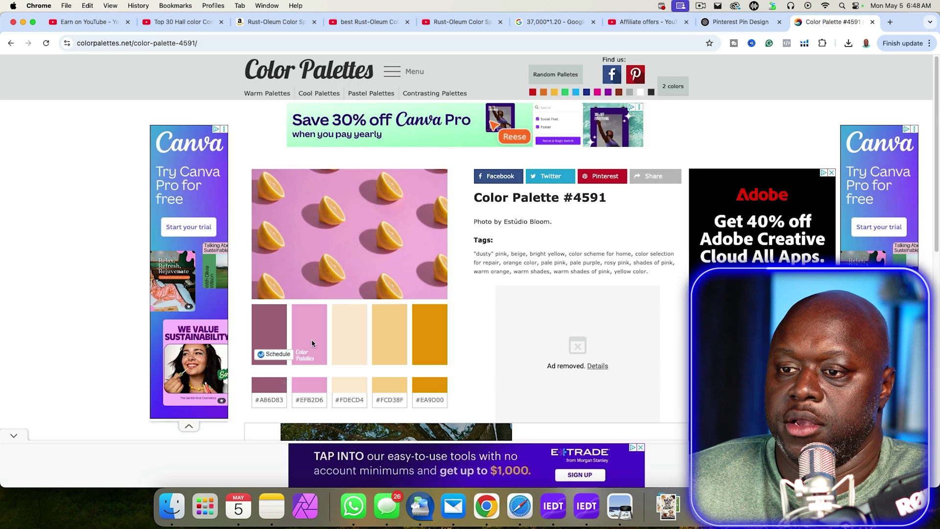
left_click(827, 22)
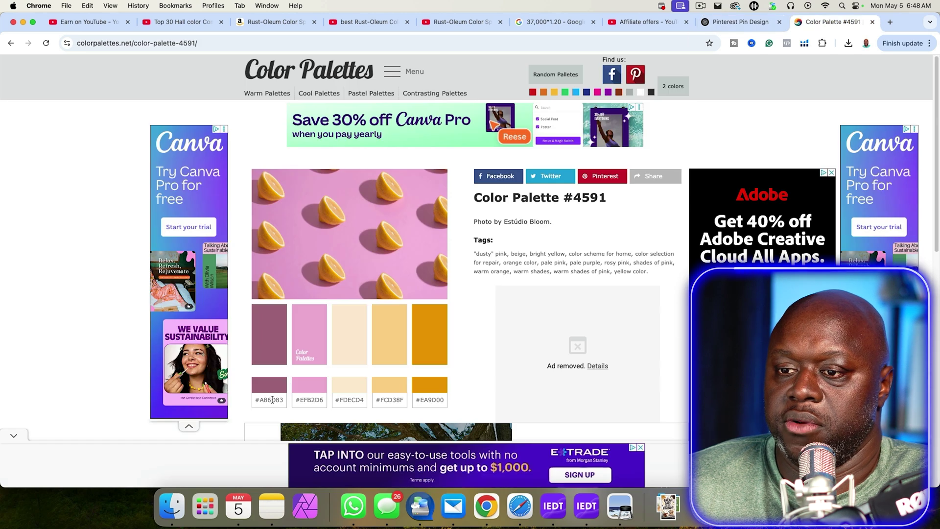
double_click(269, 399)
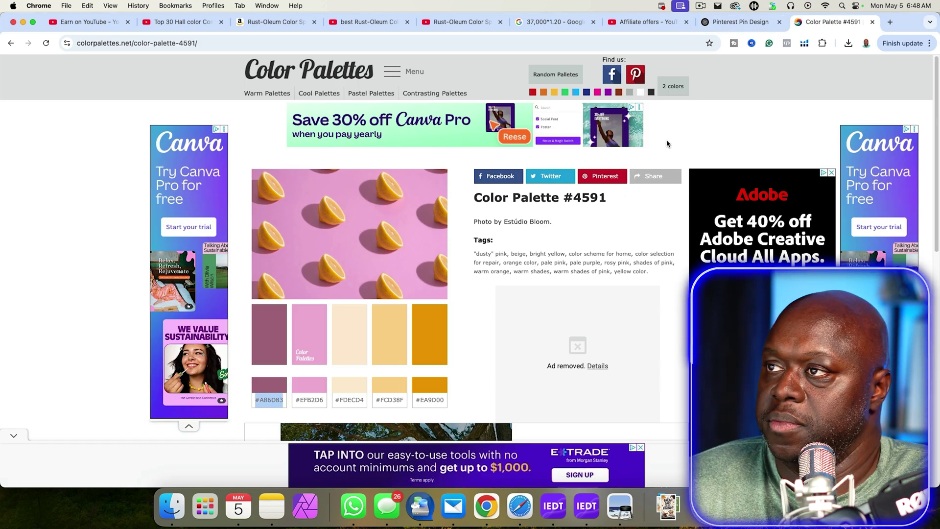
key("super+alt+Left")
triple_click(422, 395)
left_click(422, 394)
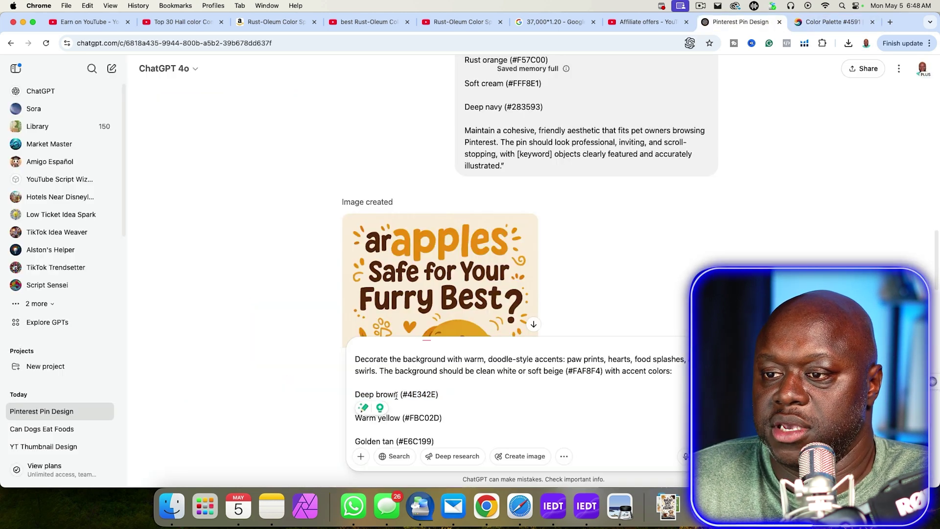
left_click_drag(436, 394, 406, 397)
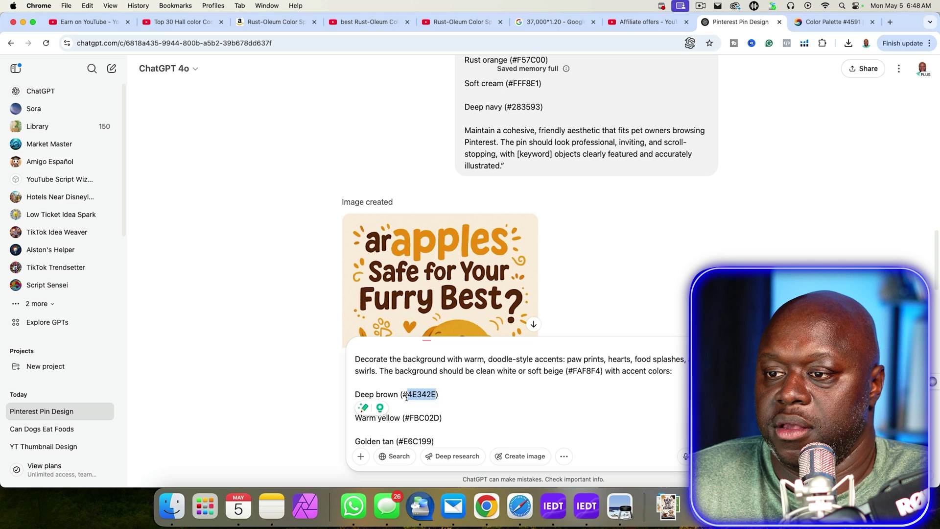
triple_click(444, 396)
type("#A86D83")
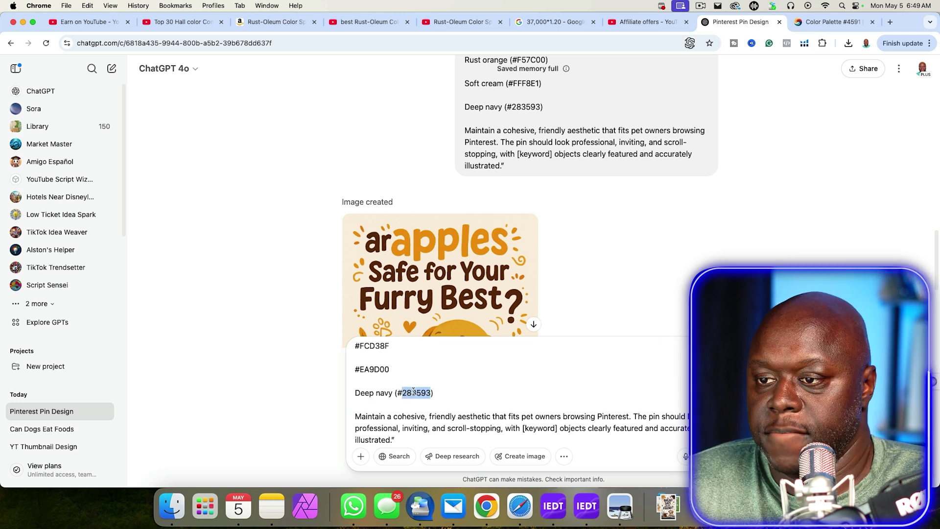
- Delete the Deep navy color line from the prompt and send the prompt
triple_click(420, 394)
key("BackSpace")
scroll(421, 396, "up", 1)
scroll(426, 397, "up", 5)
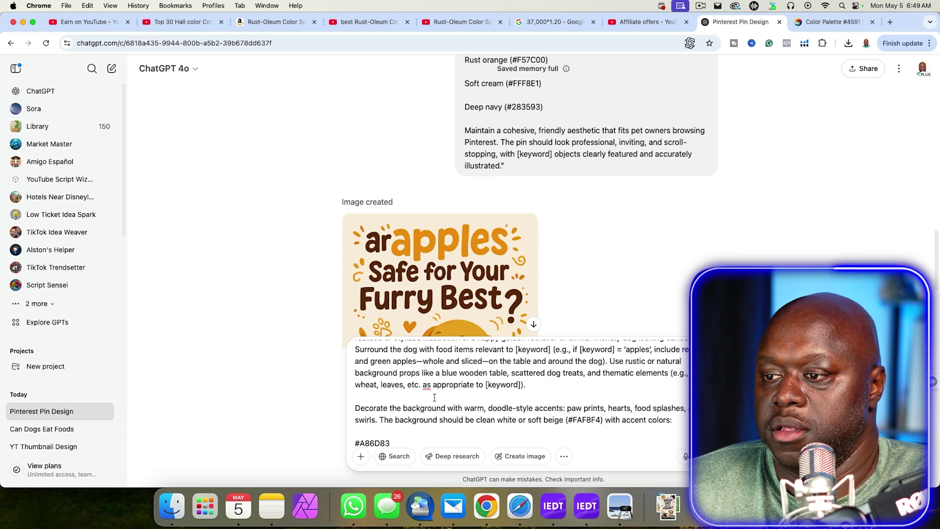
scroll(455, 396, "up", 3)
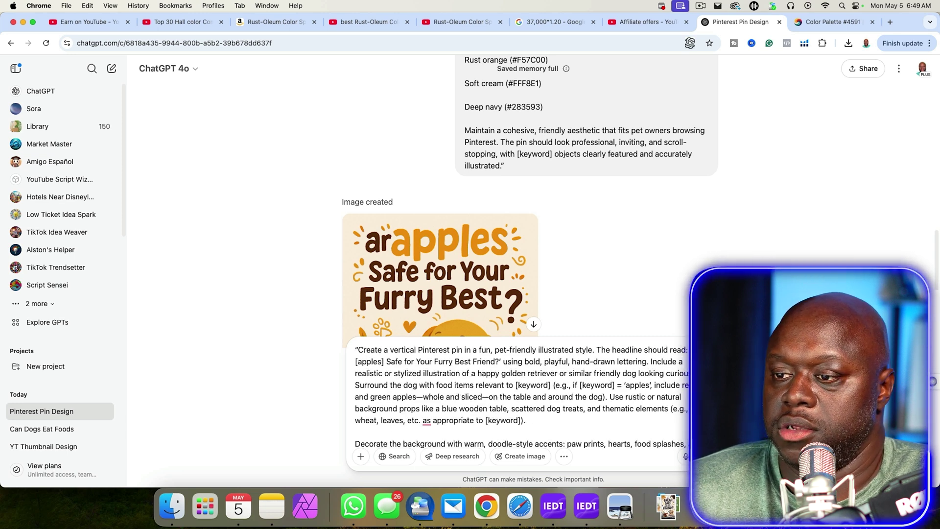
key("Return")
- Open the OfferVault site in a new browser tab and activate its offer search
left_click(891, 22)
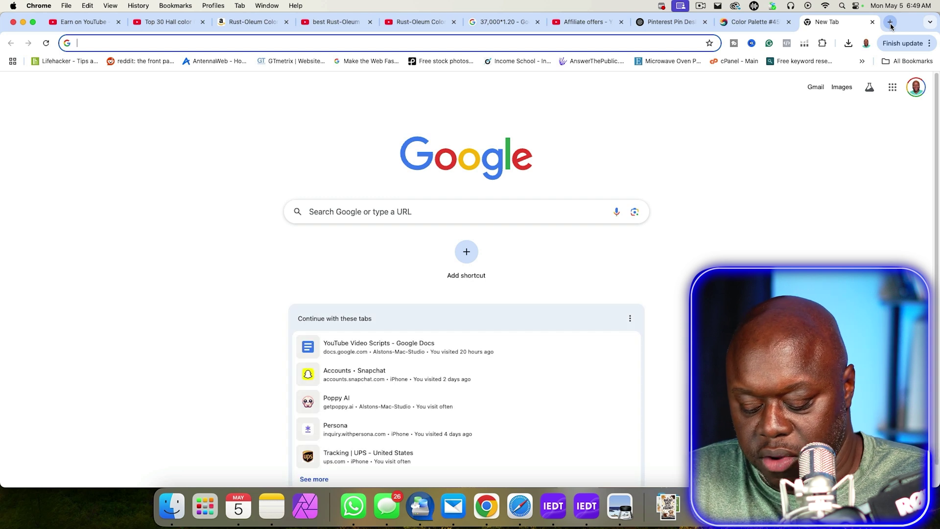
type("off")
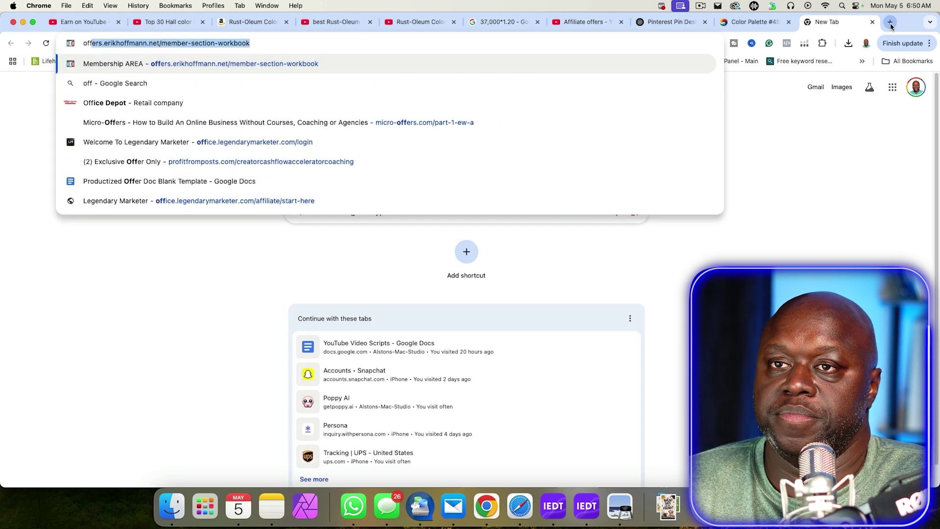
key("BackSpace")
key("BackSpace")
key("BackSpace")
key("BackSpace")
type("offervault")
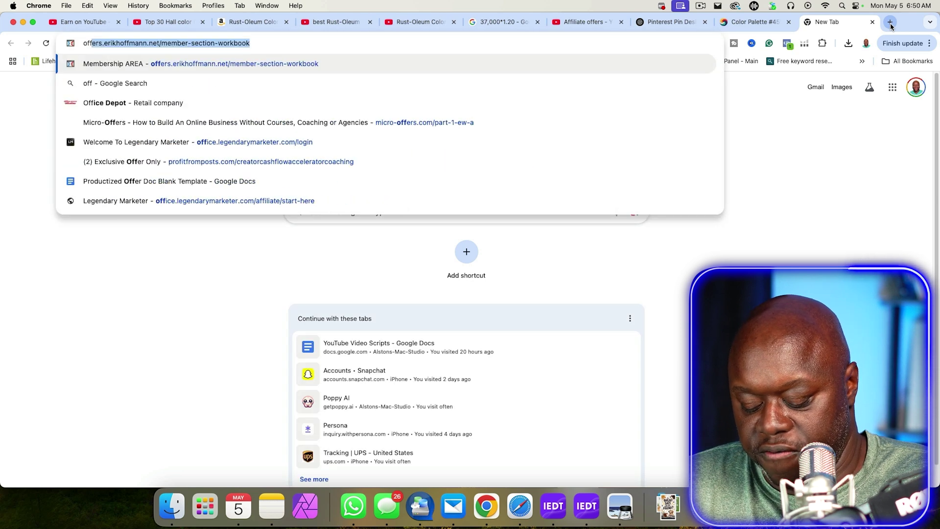
key("Return")
left_click(266, 162)
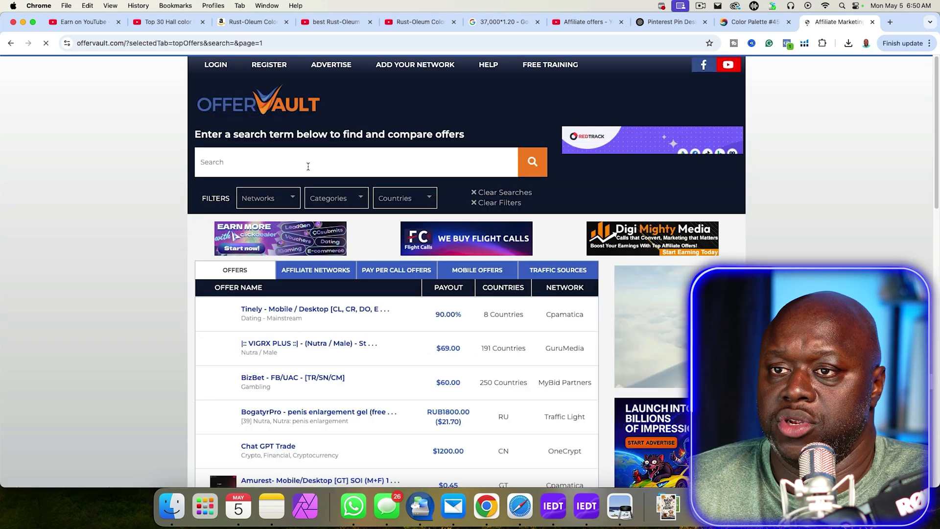
left_click(308, 166)
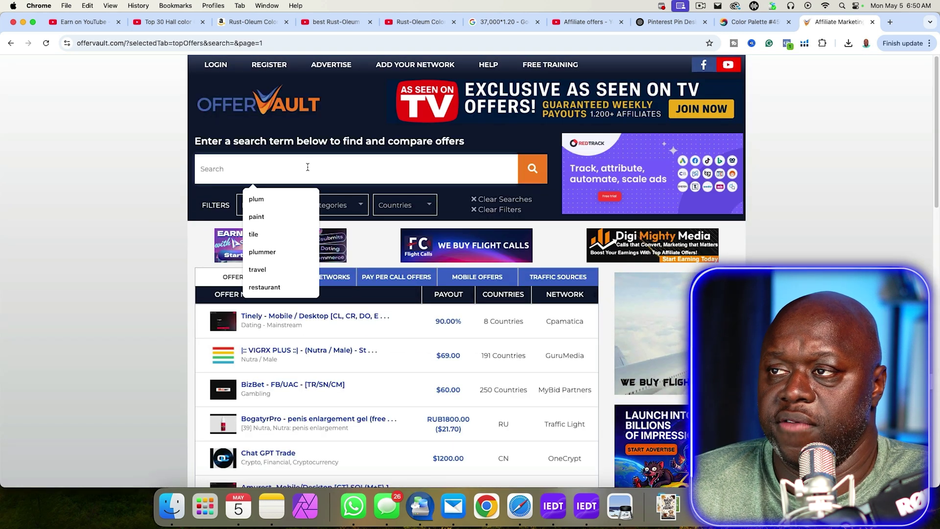
- Open ChatGPT in a new browser tab and start the prompt "act as an expert in affiliate marketing you are a super affiliate. Our niche is"
left_click(890, 21)
type("chat")
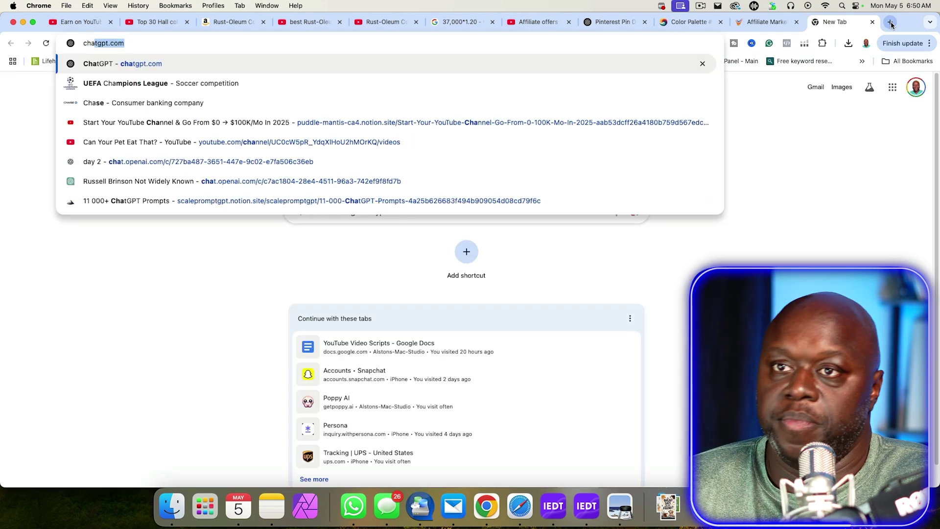
key("Return")
type("ac")
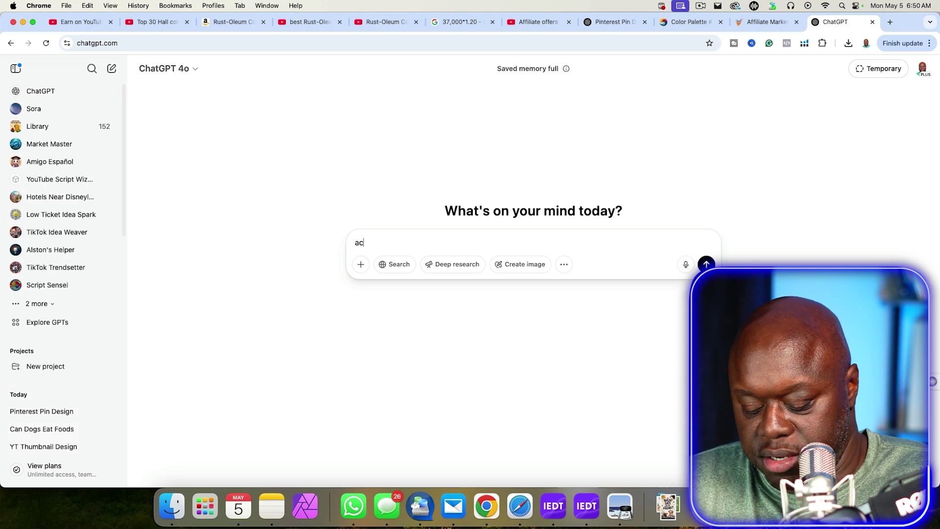
type("t as an ex")
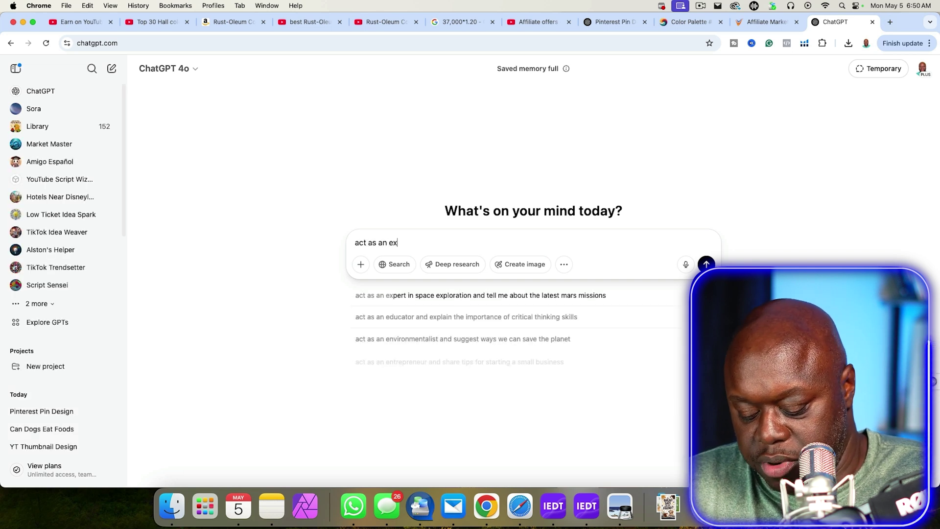
type("pert in affiliate marketing you ar")
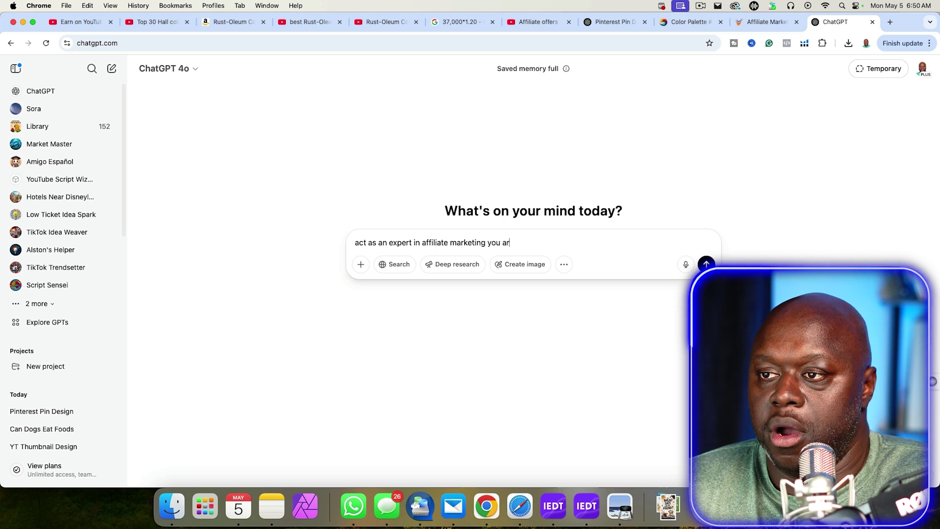
type("e a super affiliate. Ou")
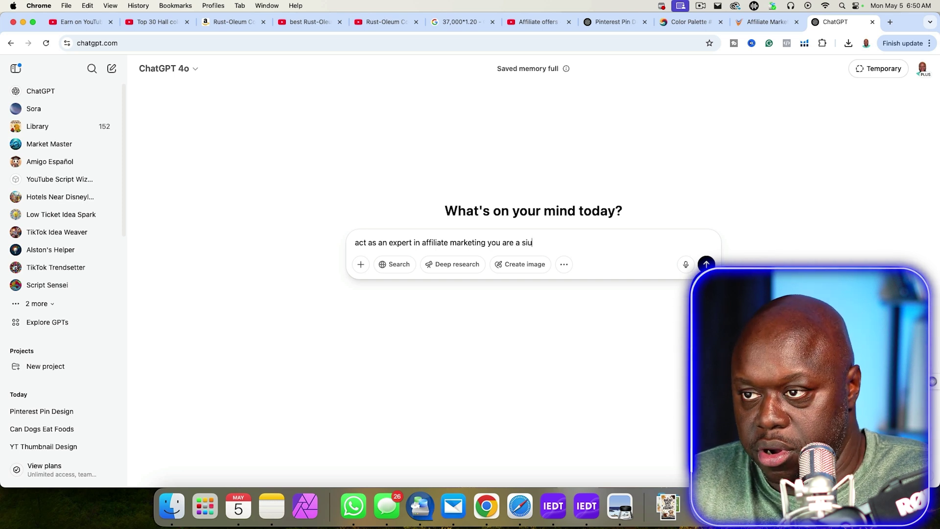
key("BackSpace")
key("BackSpace")
type("uper affiliate. Our niche is")
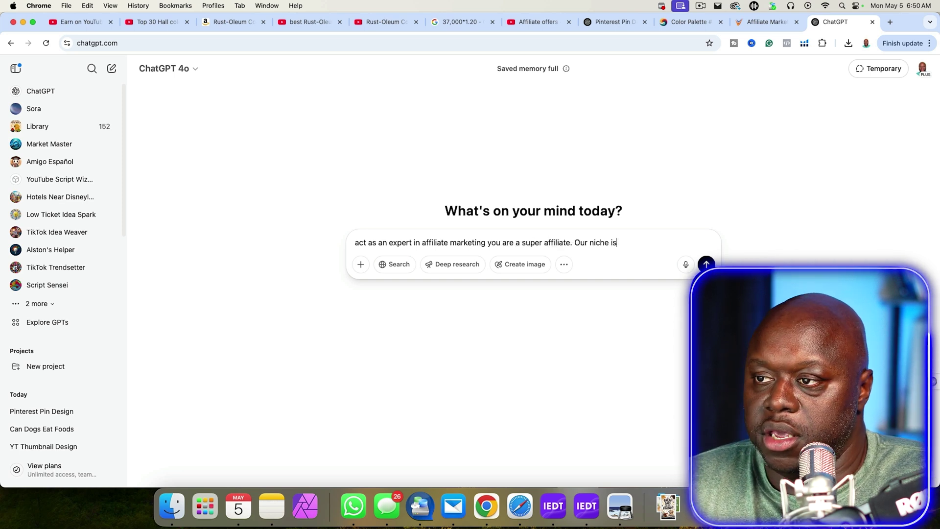
- Complete the prompt with "helping pet owners decide what types of food their dogs can can cannont eat. please give me 10 affiliate programs" and send it
type(" helping ")
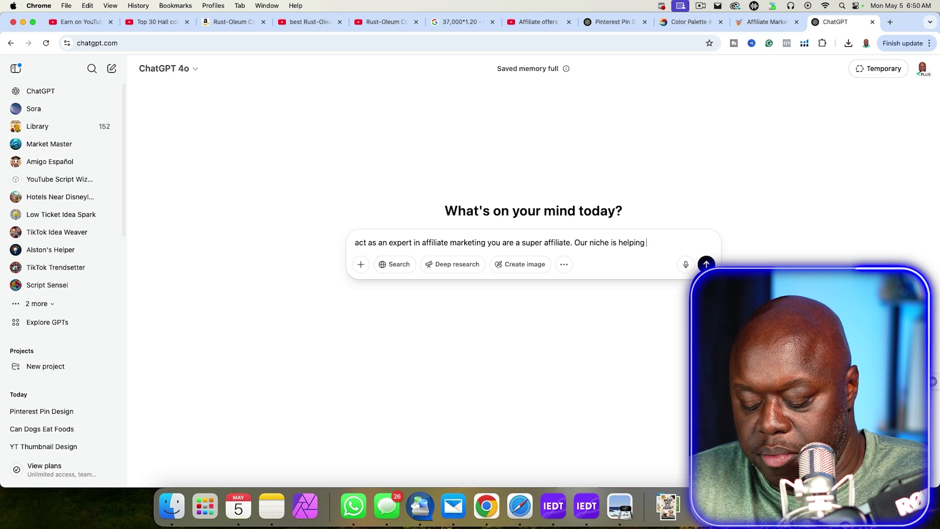
type("pet owners dec")
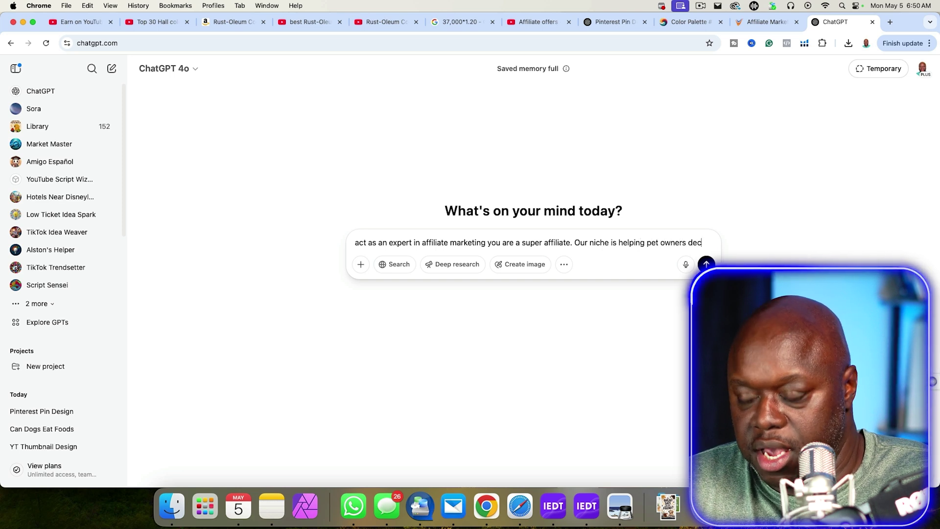
type("ide what type")
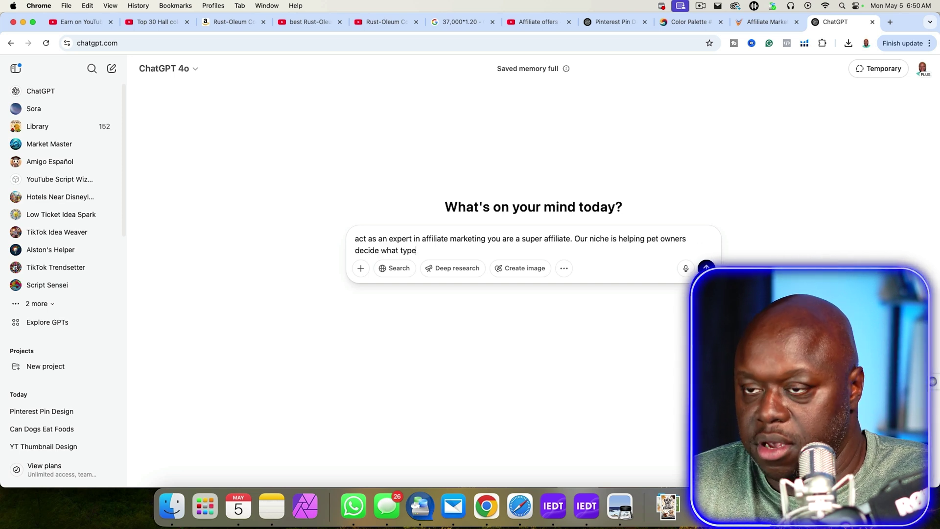
type("s of food your")
key("BackSpace")
key("BackSpace")
key("BackSpace")
key("BackSpace")
key("BackSpace")
type("the")
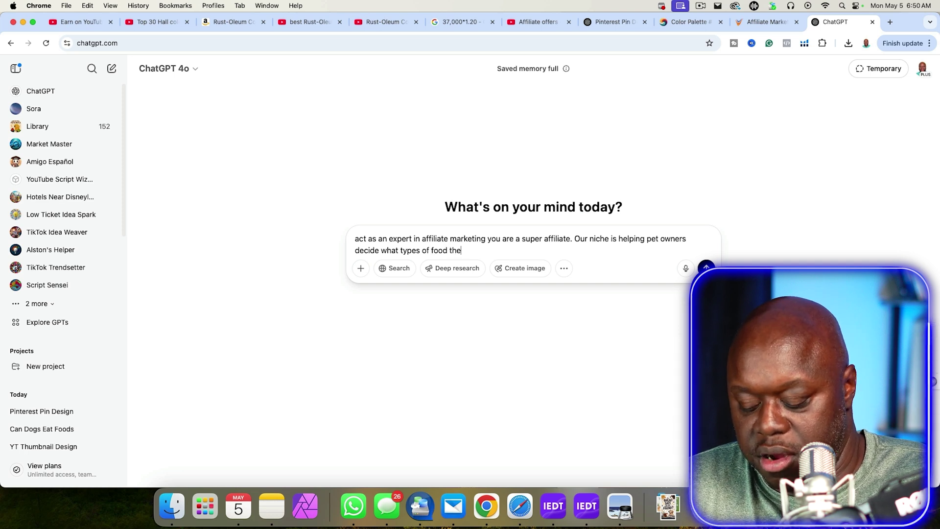
type("ir dogs c")
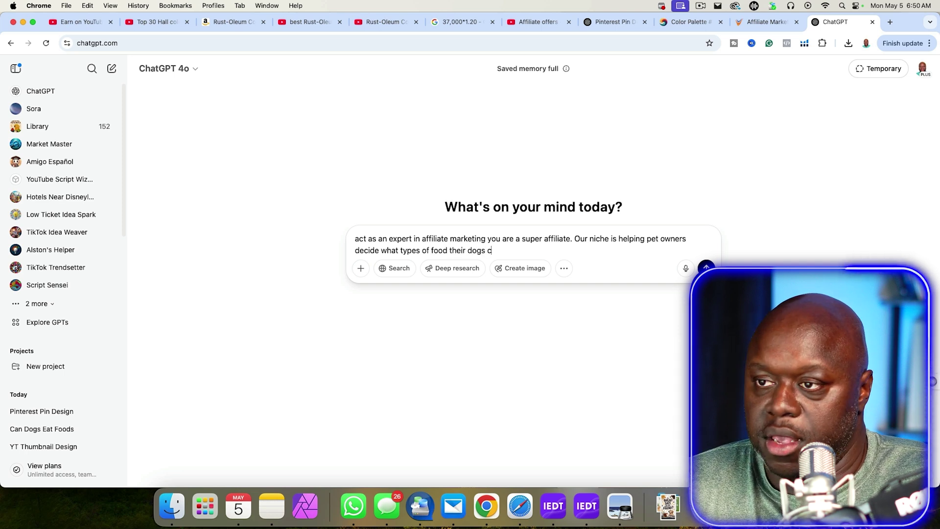
type("an can cannont eat. please give me 10 affiliate programs")
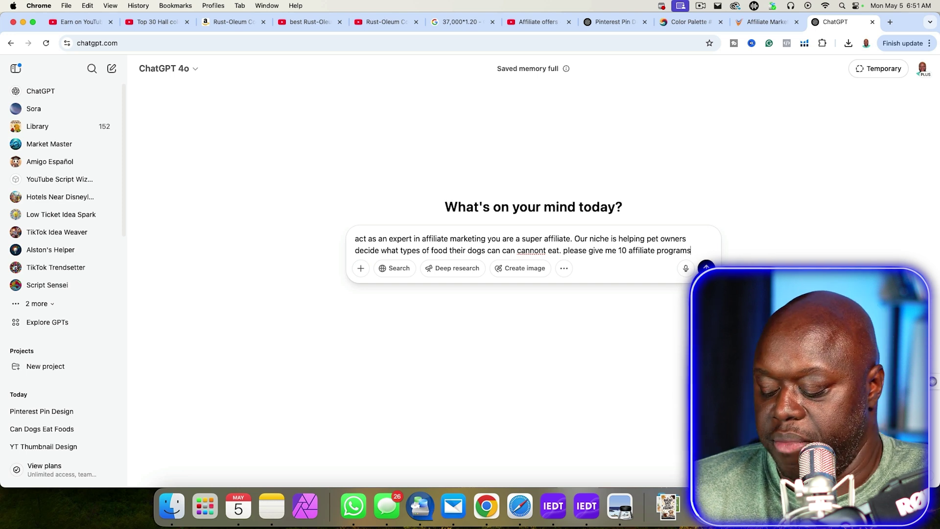
key("Return")
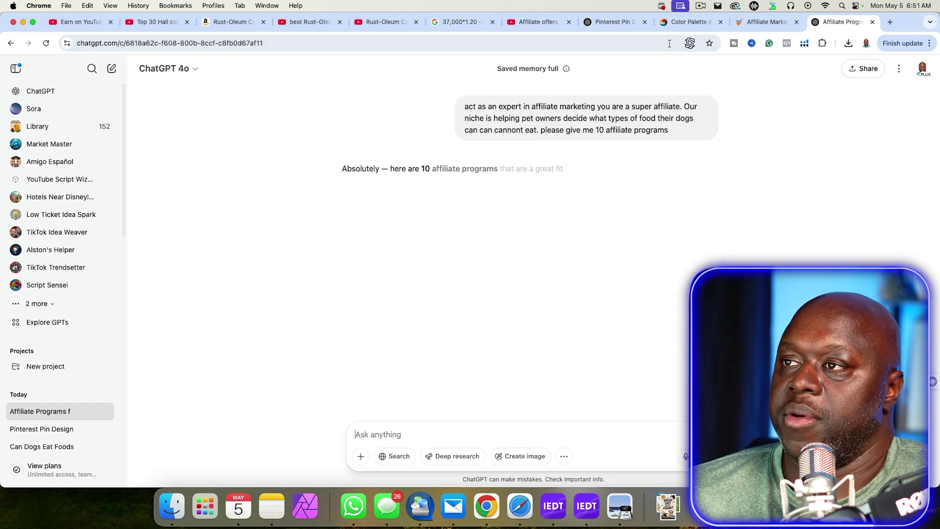
- Switch back to the "Pinterest Pin Design" chat and view the apples pin made with the new palette
left_click(624, 21)
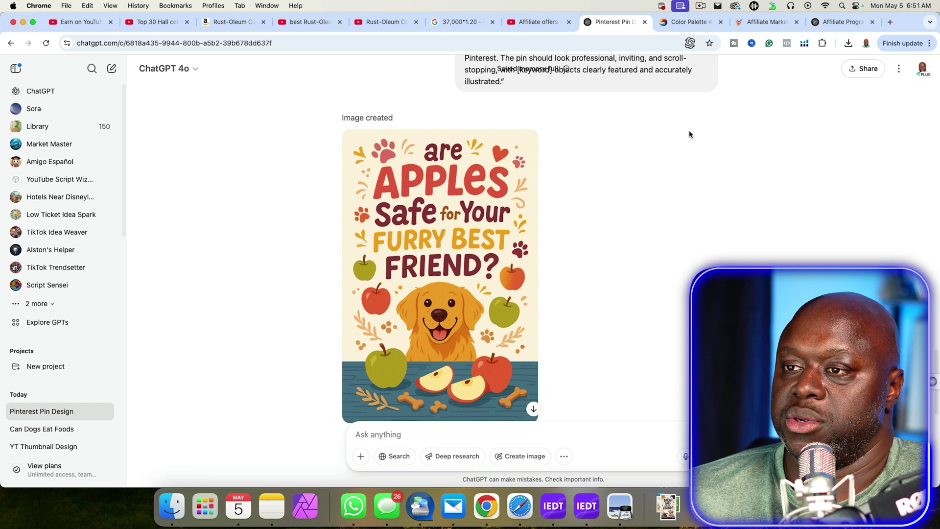
- Download the "Are Apples Safe for Your Furry Best Friend?" pin image
mouse_move(442, 231)
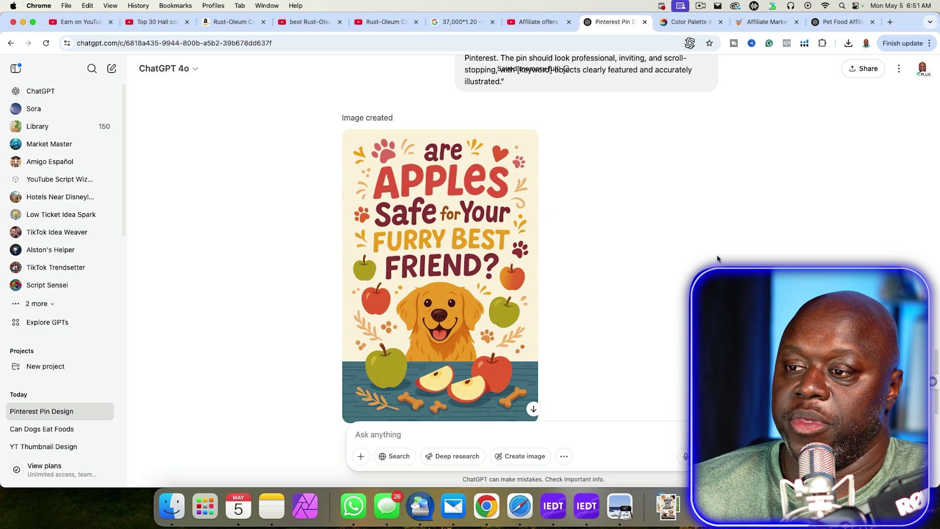
left_click(526, 142)
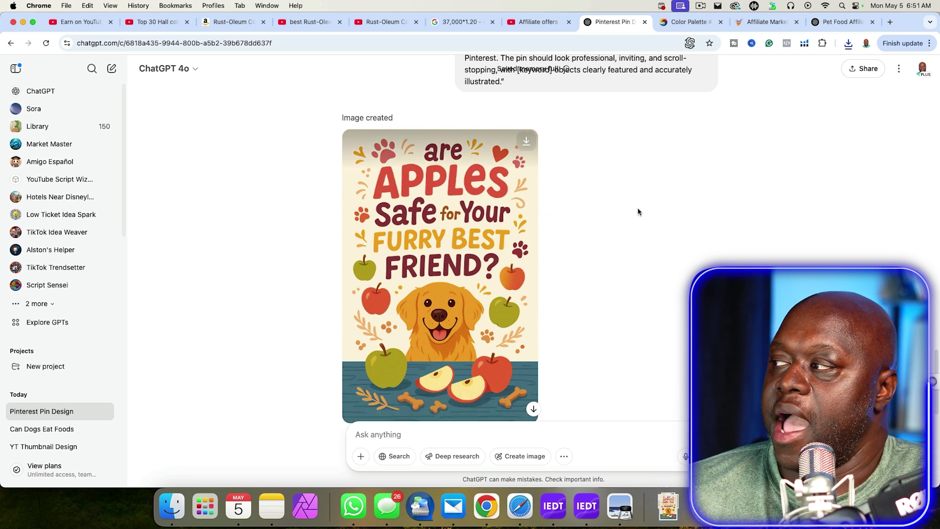
- Copy the full apples pin prompt with its accent colors from the earlier message and resend it in the same chat
scroll(641, 210, "up", 10)
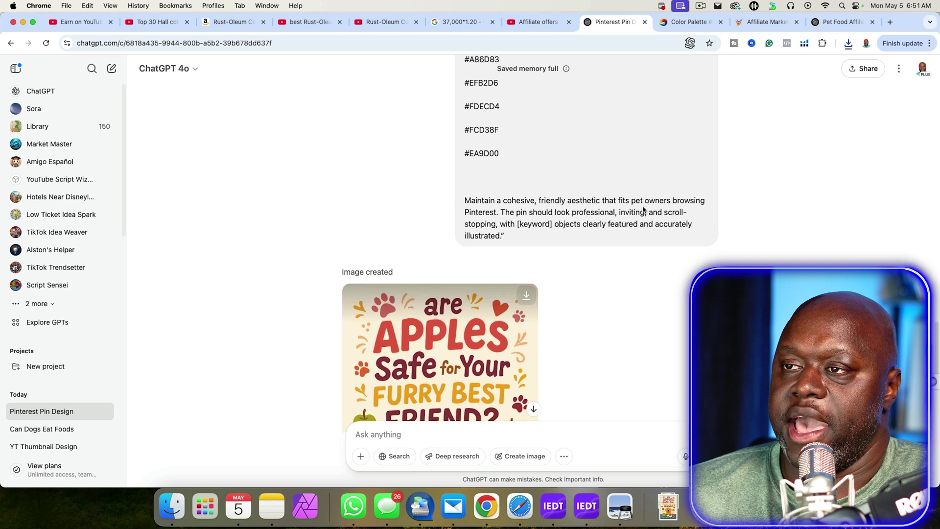
scroll(643, 210, "up", 3)
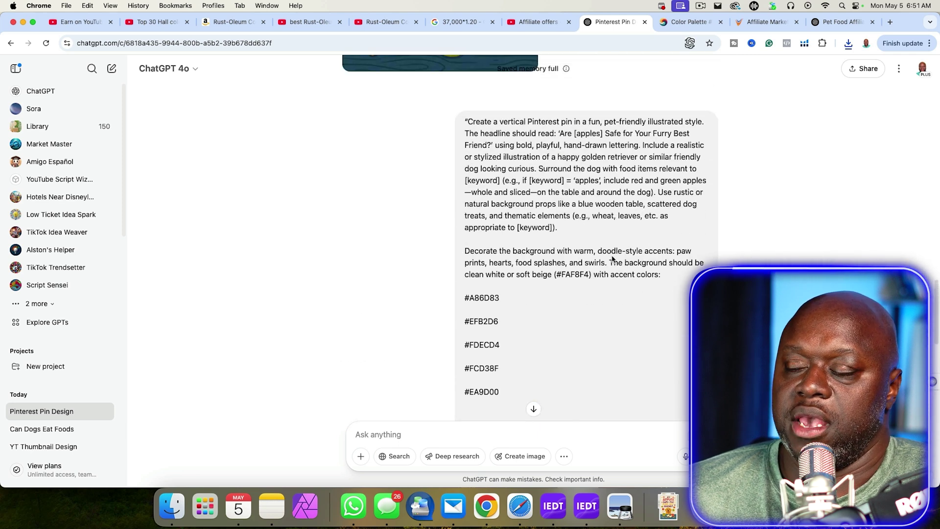
scroll(612, 260, "down", 8)
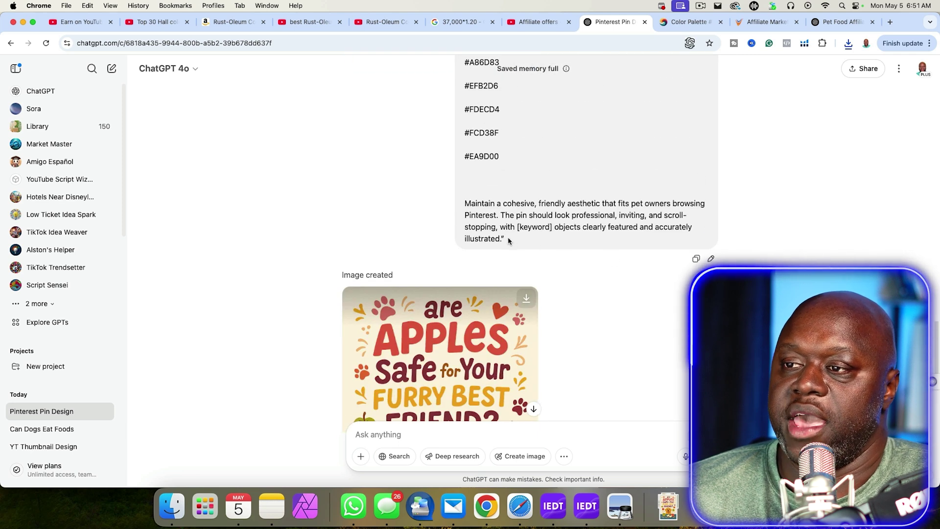
left_click_drag(508, 238, 495, 198)
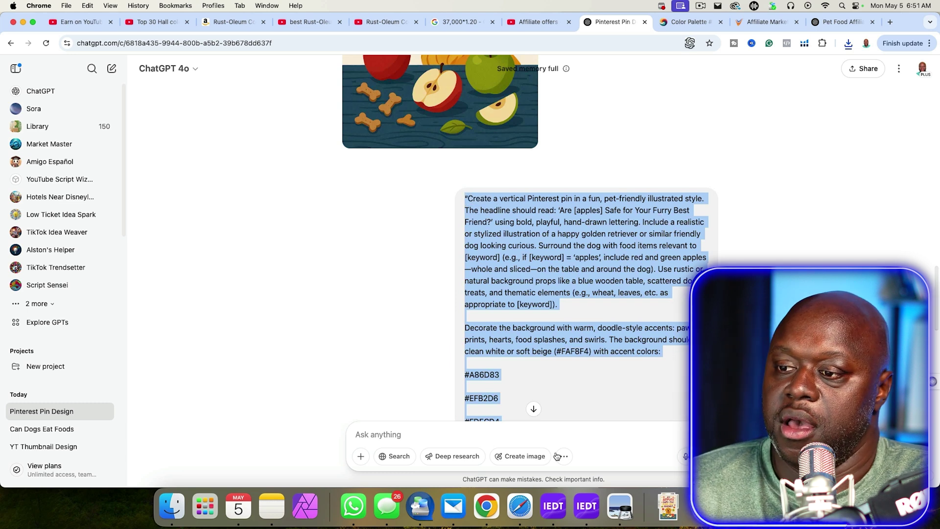
left_click(509, 443)
key("super+v")
key("Return")
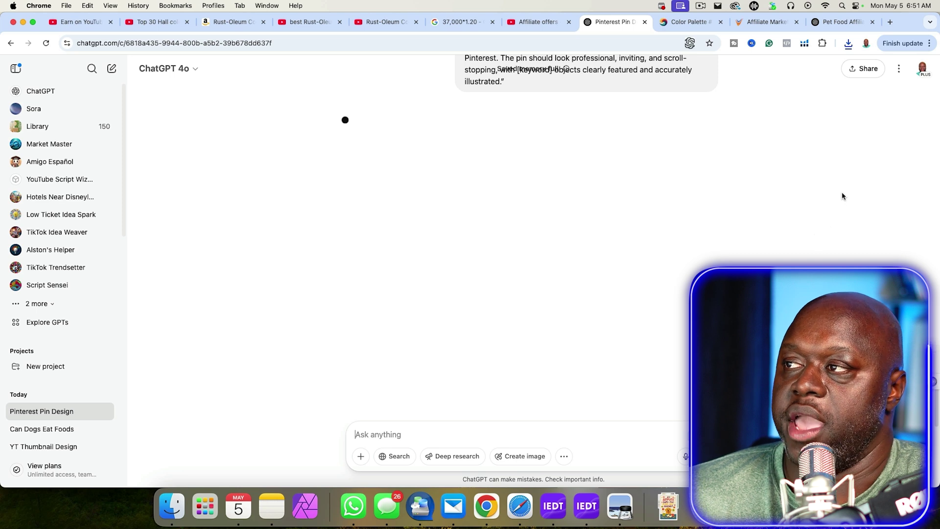
- Switch to the "Pet Food Affiliate Programs" chat and read through the ten suggested programs with their commissions and platforms
left_click(838, 22)
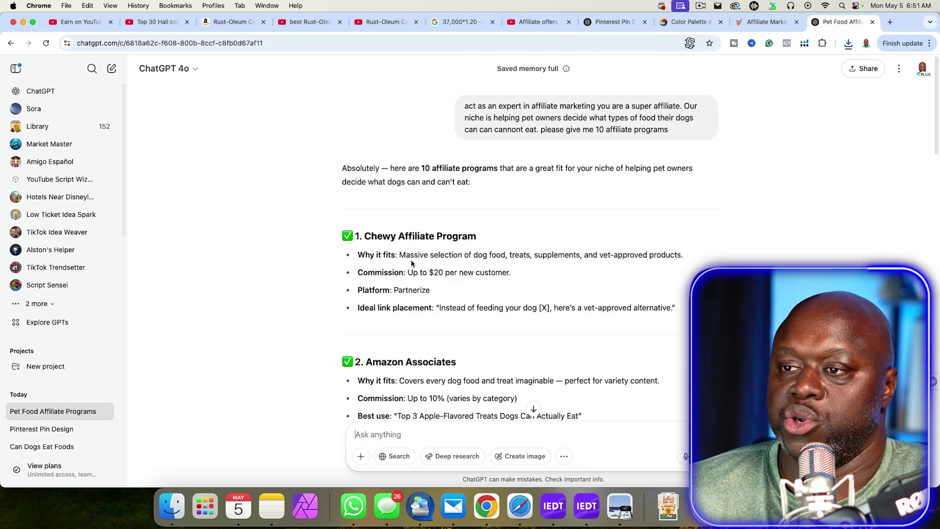
scroll(450, 308, "down", 10)
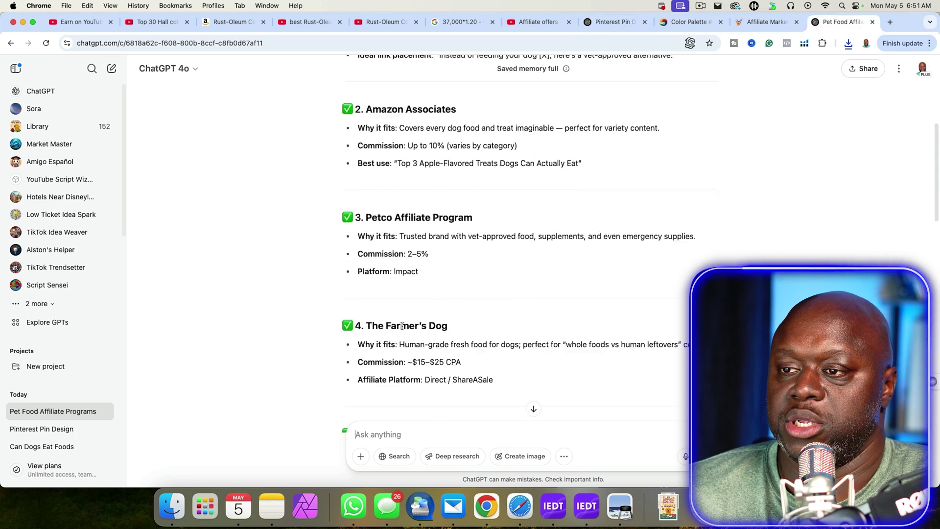
scroll(431, 293, "down", 3)
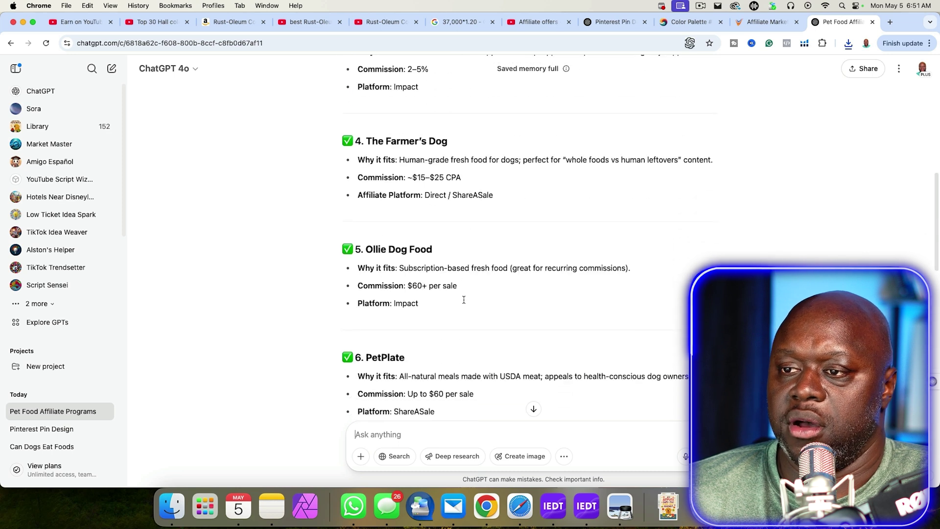
scroll(310, 360, "down", 3)
scroll(471, 365, "down", 5)
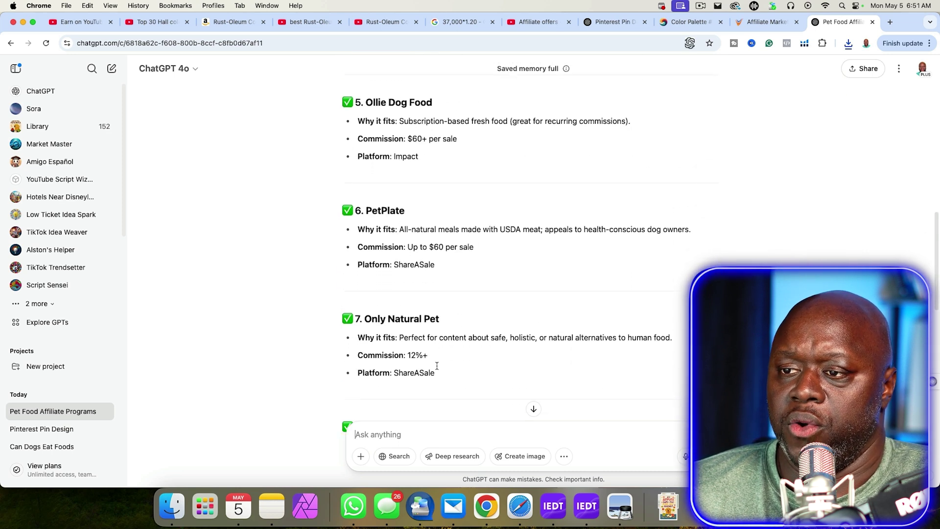
scroll(441, 367, "down", 5)
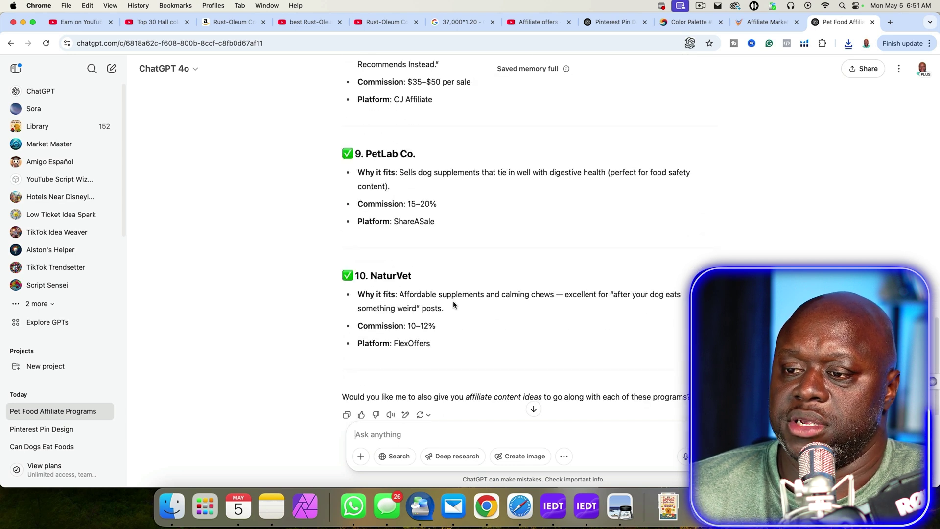
scroll(453, 304, "down", 2)
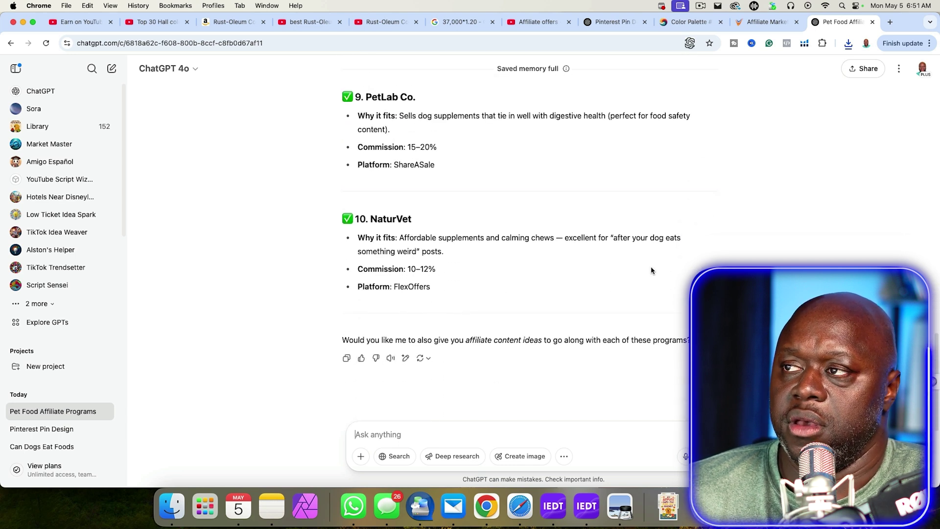
- Search OfferVault for "vet" and look through the listed offers for veterinary ones
left_click(766, 21)
left_click(269, 170)
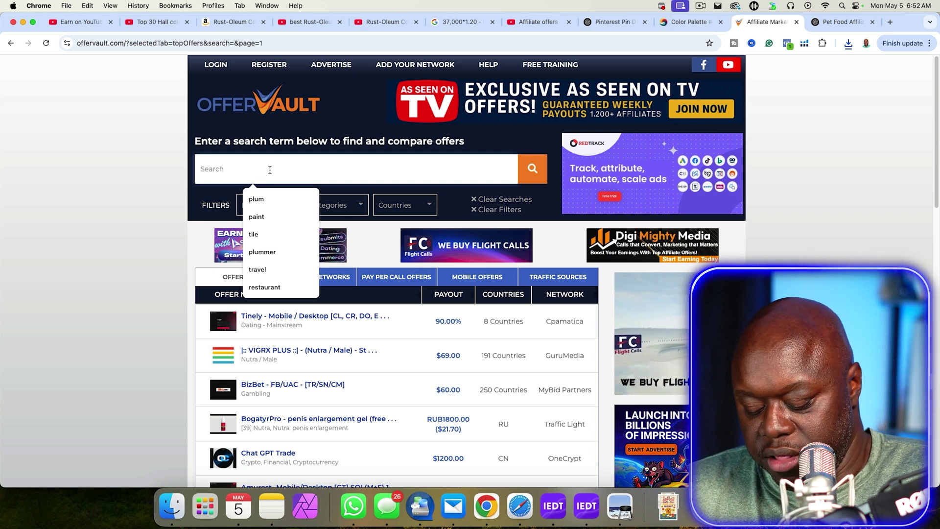
type("vet")
key("Return")
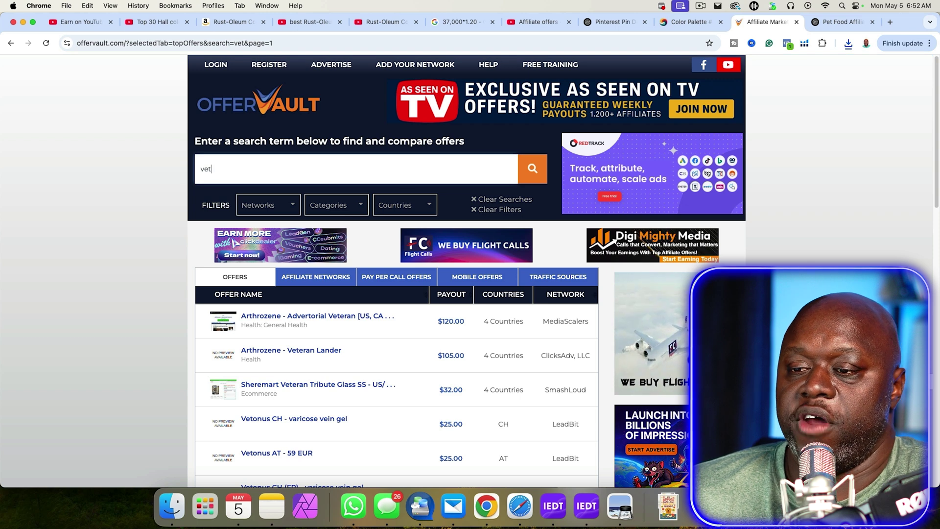
scroll(397, 294, "down", 3)
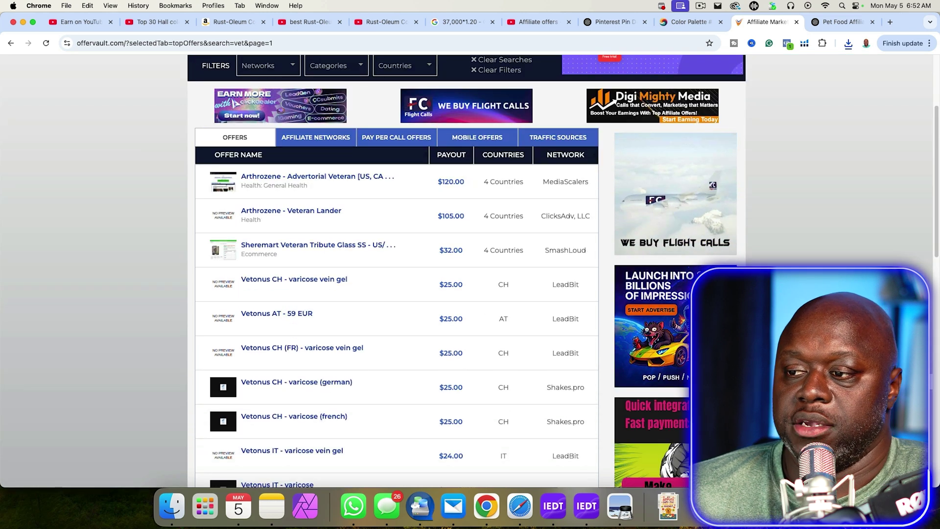
scroll(397, 269, "down", 2)
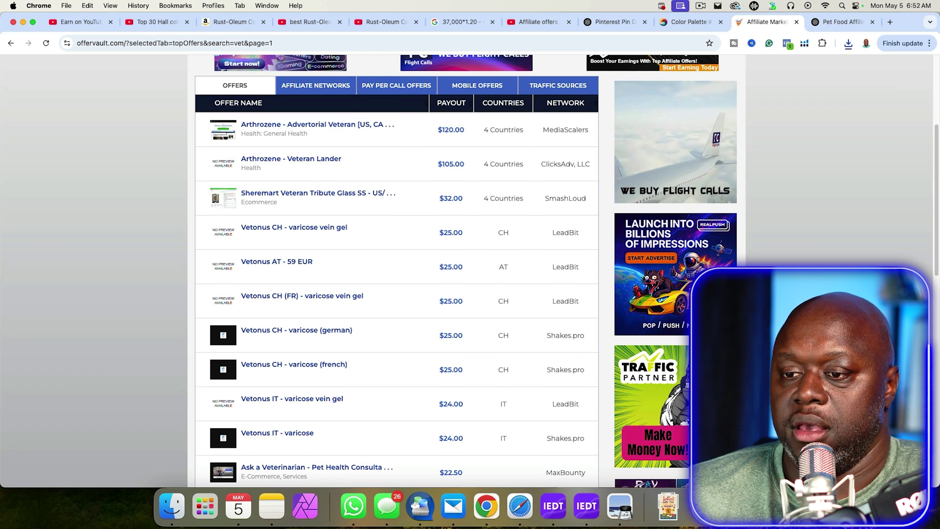
scroll(420, 376, "down", 4)
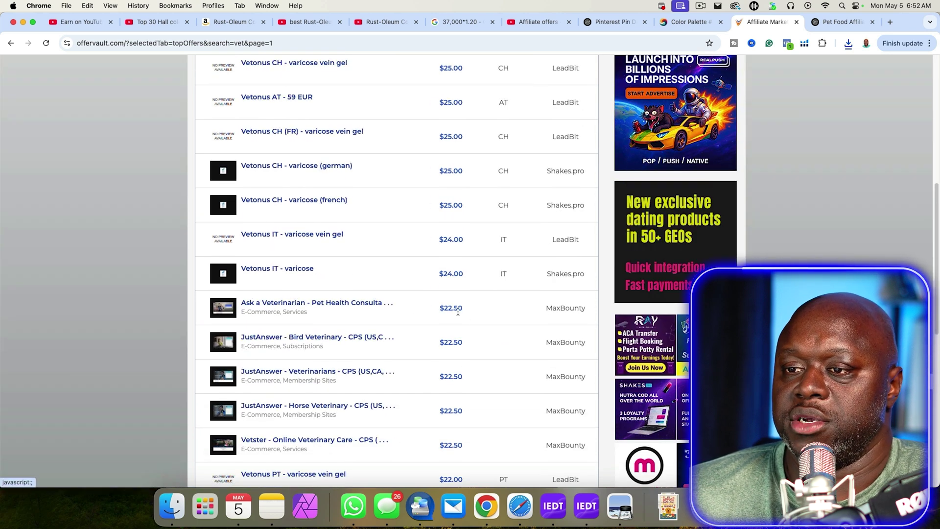
- Open the "Ask a Veterinarian - Pet Health Consultation" offer and review its details, the network description and the similar offers
left_click(372, 304)
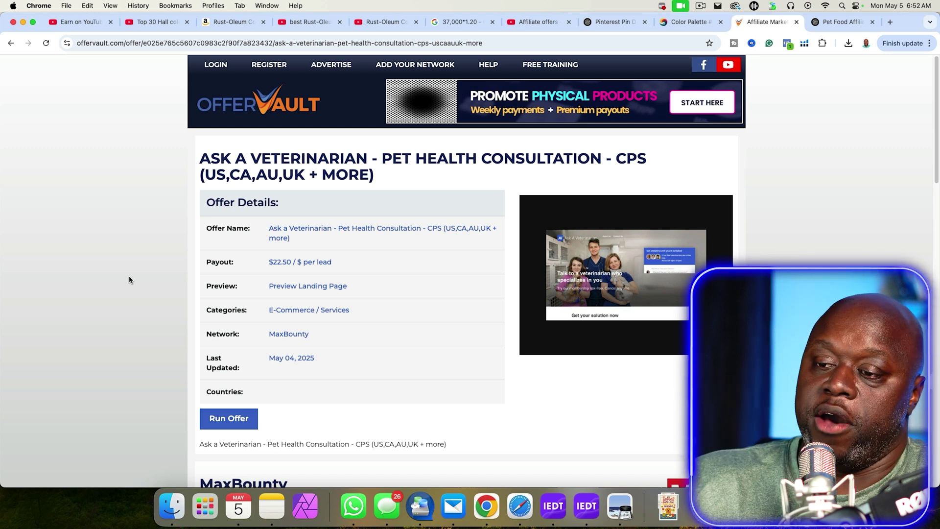
scroll(185, 321, "down", 5)
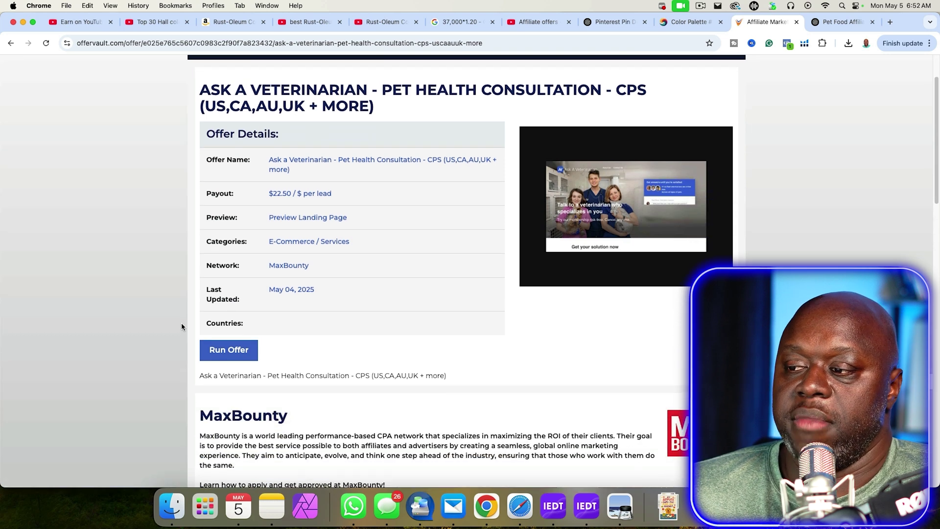
scroll(480, 361, "down", 3)
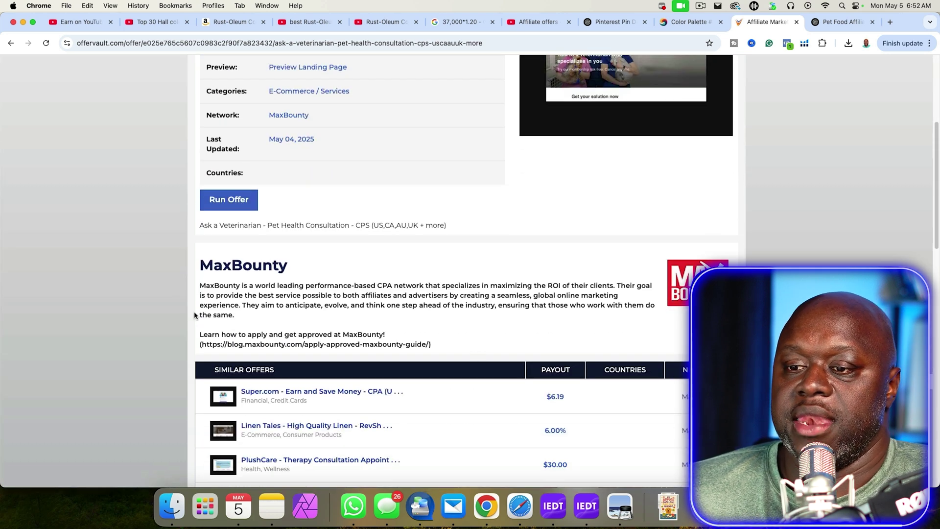
scroll(143, 316, "down", 5)
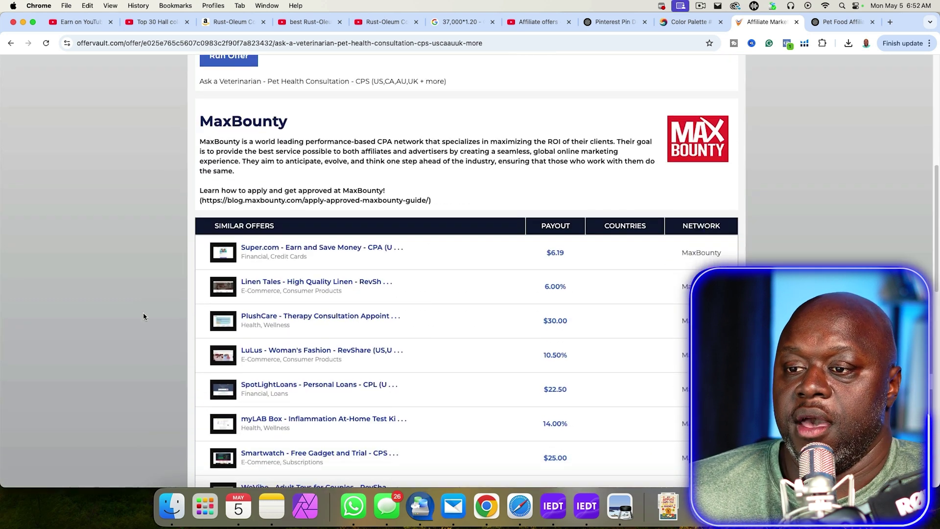
scroll(146, 328, "down", 4)
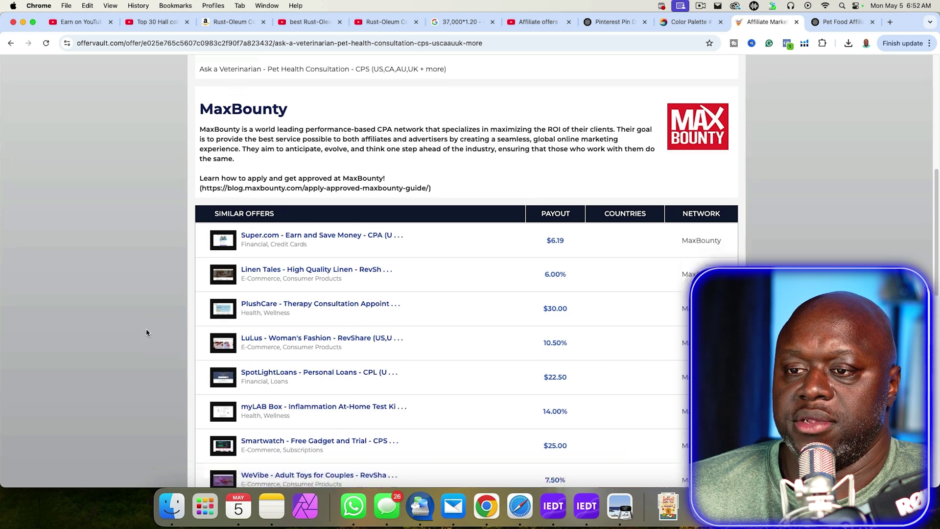
scroll(146, 329, "up", 12)
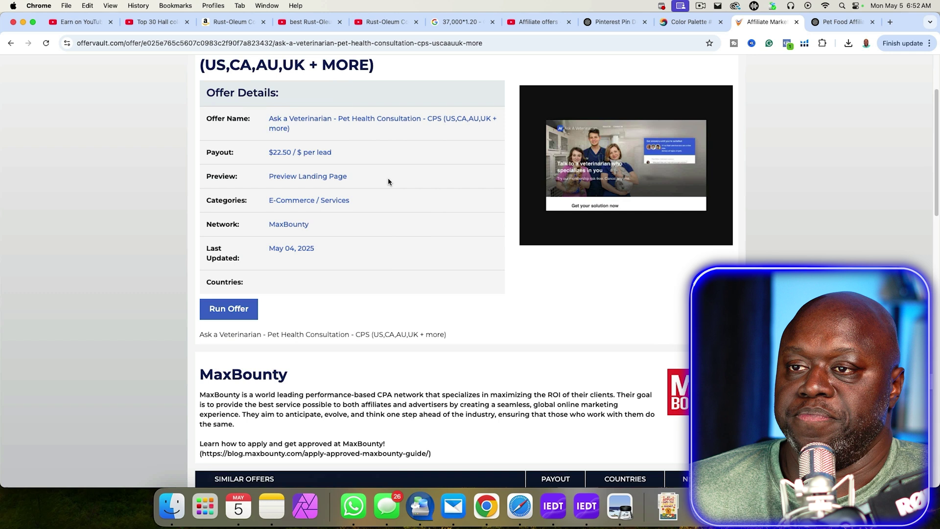
scroll(366, 143, "up", 4)
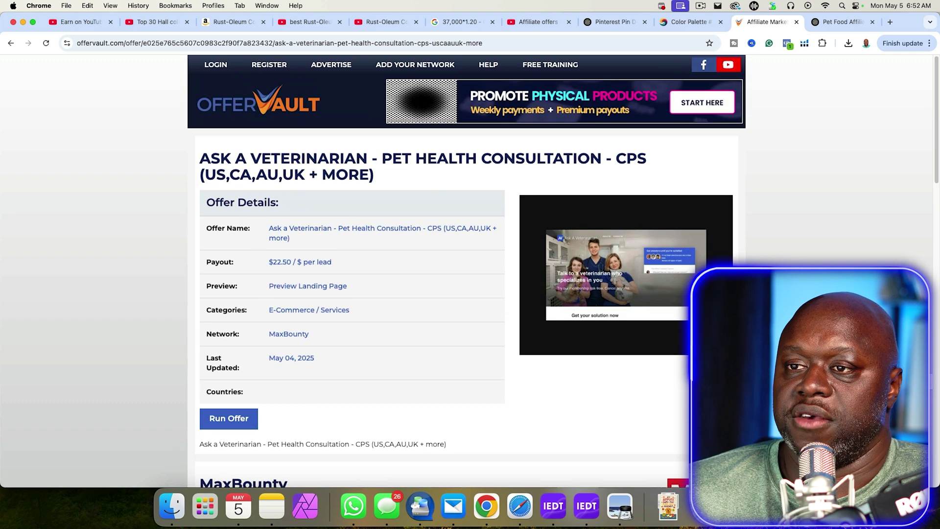
- Return to the OfferVault results and search for "pet insurance" offers instead
right_click(331, 158)
left_click(345, 179)
left_click(9, 44)
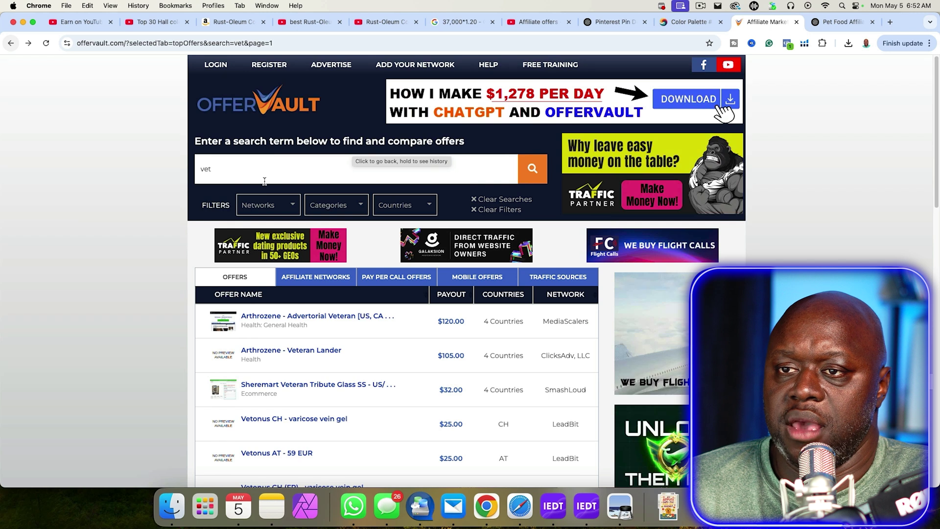
triple_click(264, 182)
type("pet insurance")
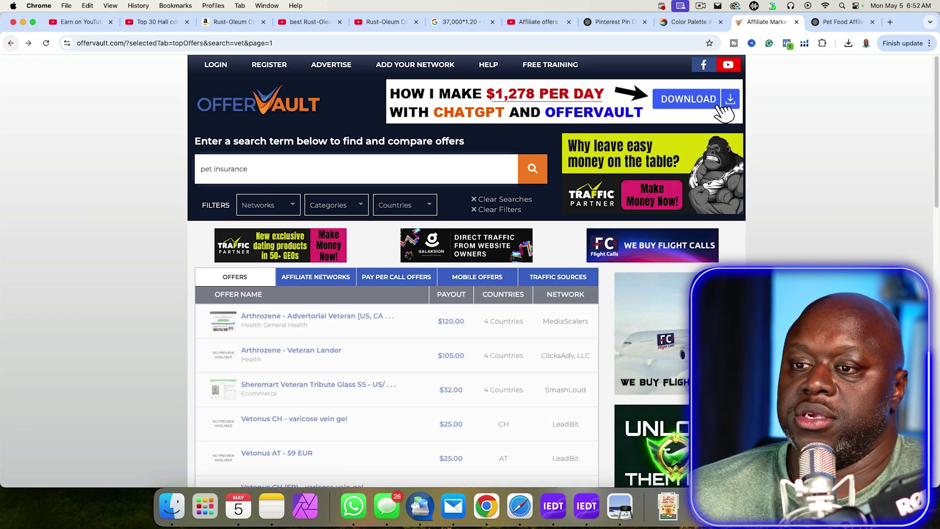
scroll(125, 313, "down", 3)
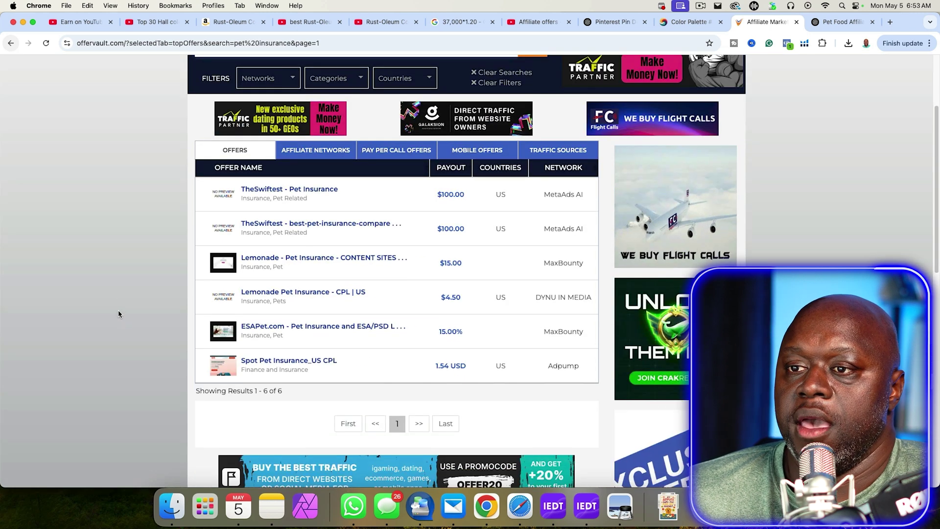
- Open the "TheSwiftest - best-pet-insurance-compared" offer and review its details and similar offers
left_click(346, 223)
scroll(363, 366, "down", 3)
scroll(363, 366, "down", 3)
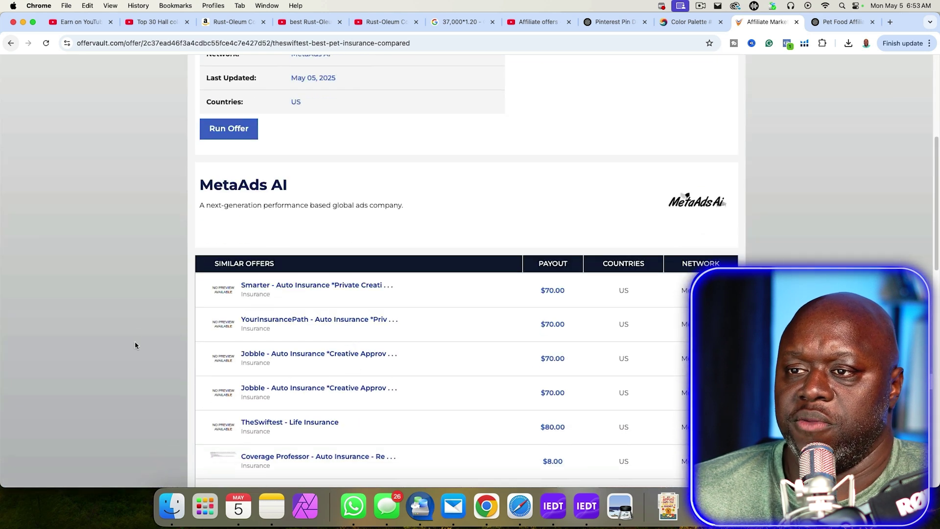
scroll(137, 346, "down", 6)
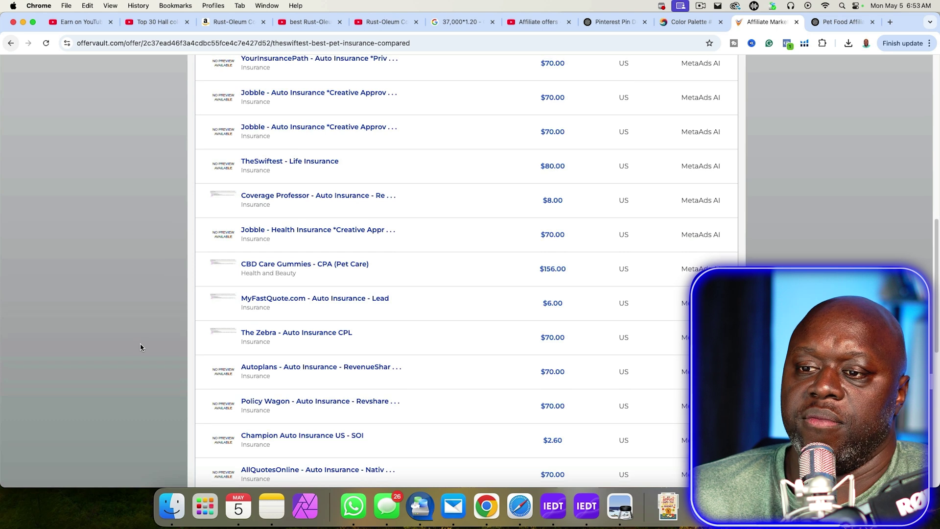
scroll(141, 347, "up", 1)
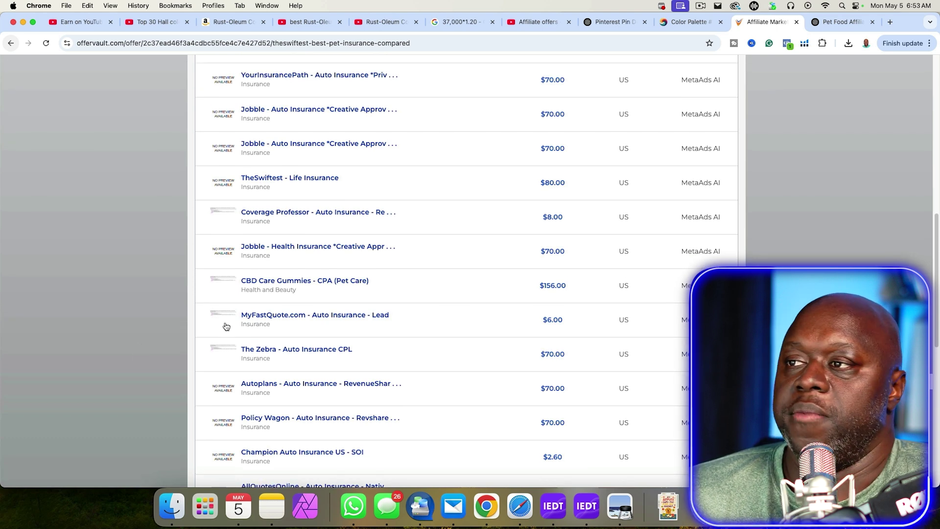
scroll(314, 263, "up", 15)
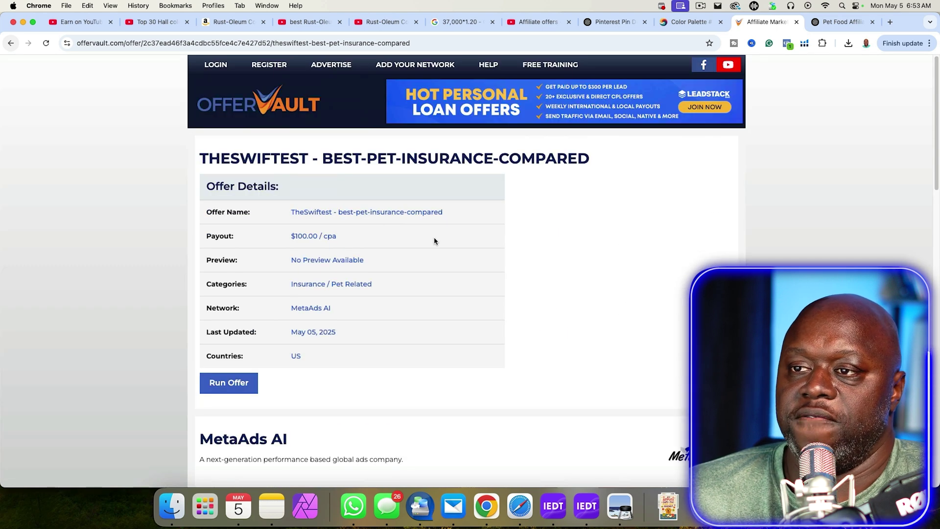
- Go back to the pet insurance results and switch to the "Pinterest Pin Design" chat to examine the newly generated apples pin
left_click(7, 44)
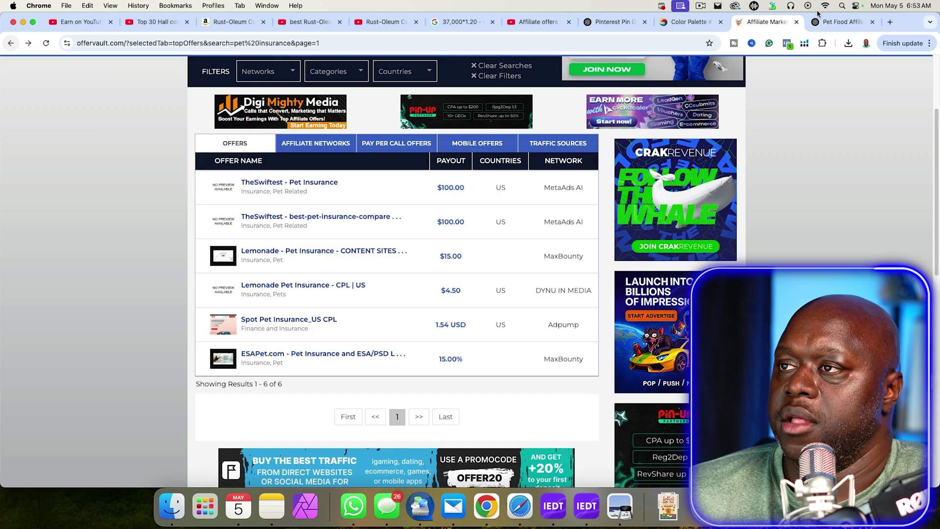
left_click(609, 22)
scroll(641, 177, "down", 2)
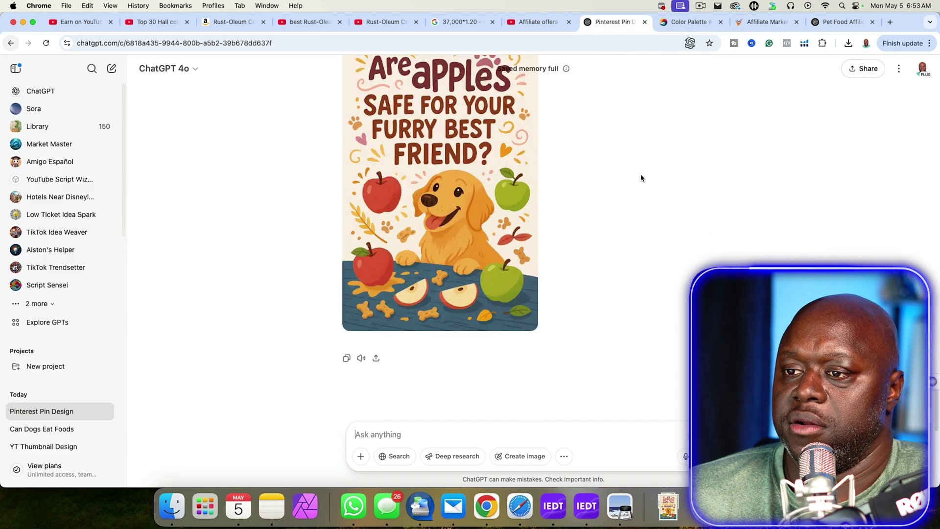
scroll(641, 176, "up", 9)
scroll(641, 175, "down", 5)
scroll(641, 176, "down", 12)
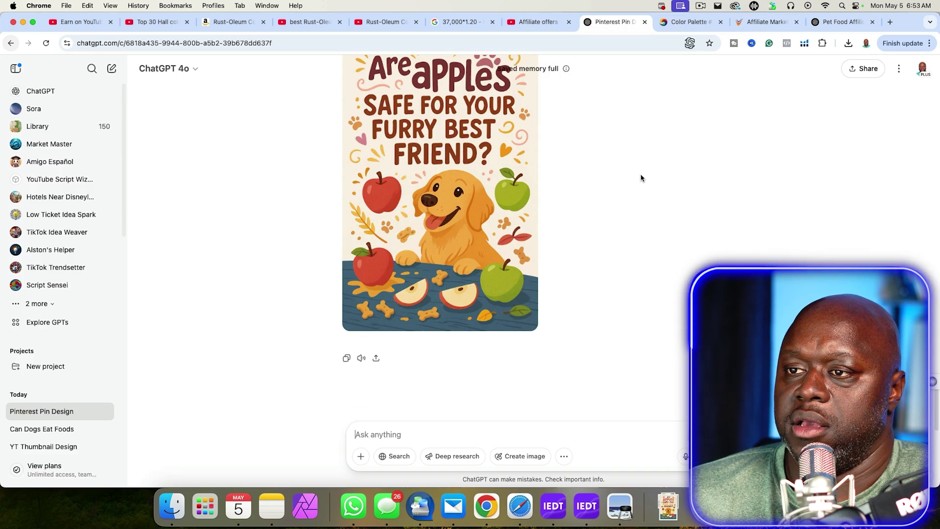
- Review the new apples pin and the prompt that produced it, including its accent color codes
scroll(641, 178, "down", 10)
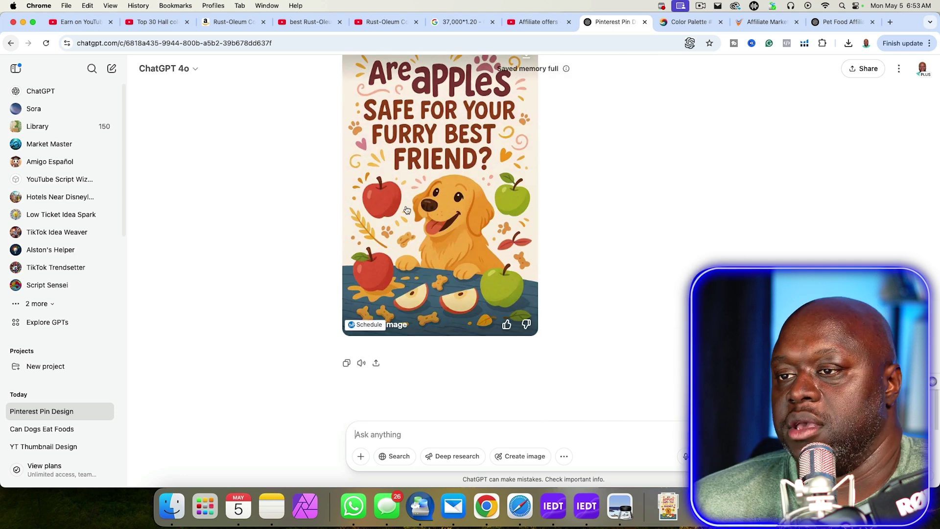
scroll(427, 195, "up", 5)
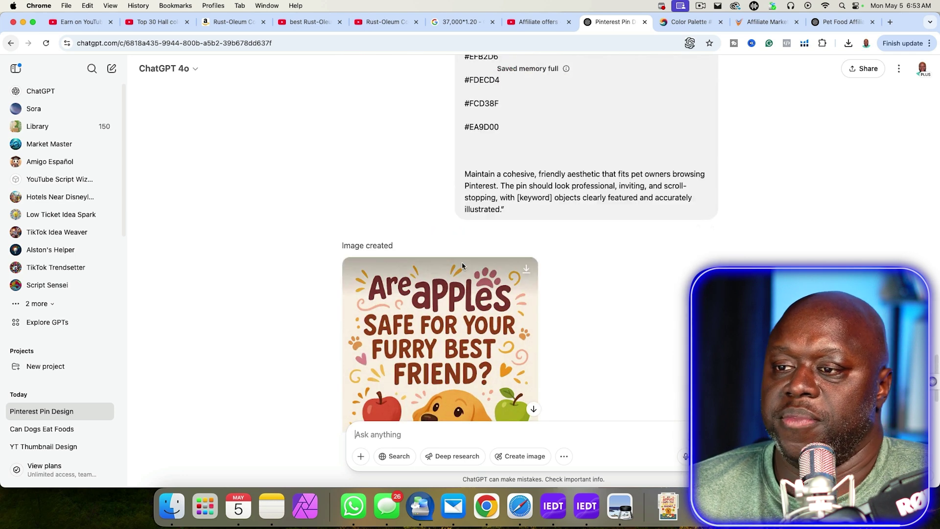
scroll(476, 249, "up", 6)
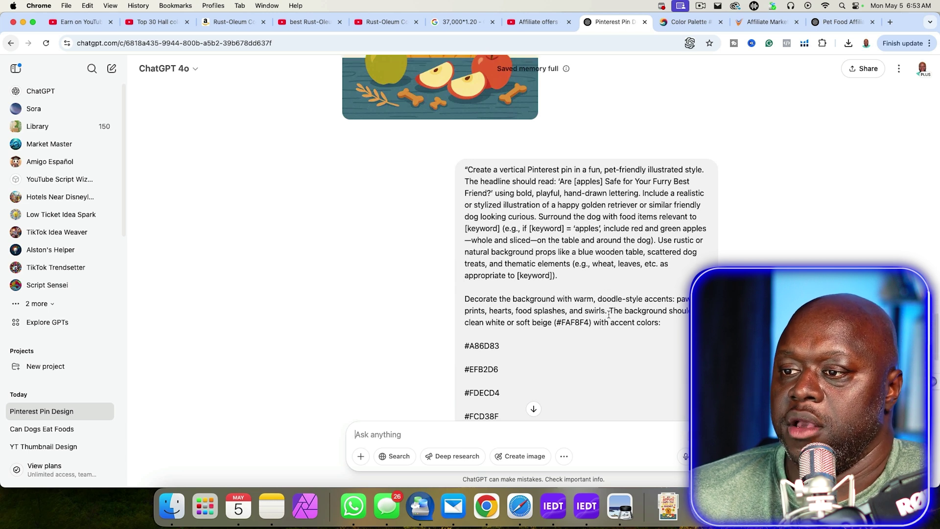
scroll(608, 294, "down", 5)
- Browse the Color Palettes listing through page 3 for alternative pin colors and return to the pin design chat
left_click(688, 22)
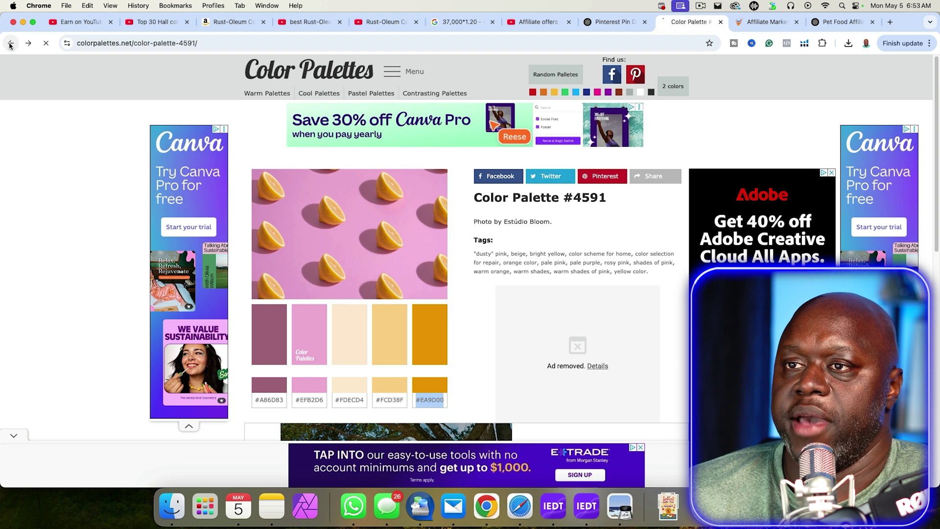
scroll(197, 308, "down", 6)
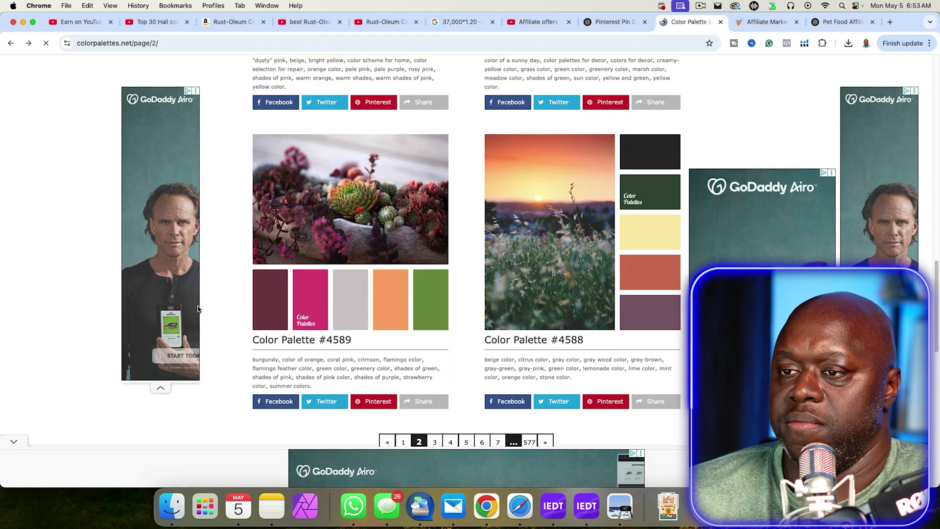
scroll(394, 374, "down", 3)
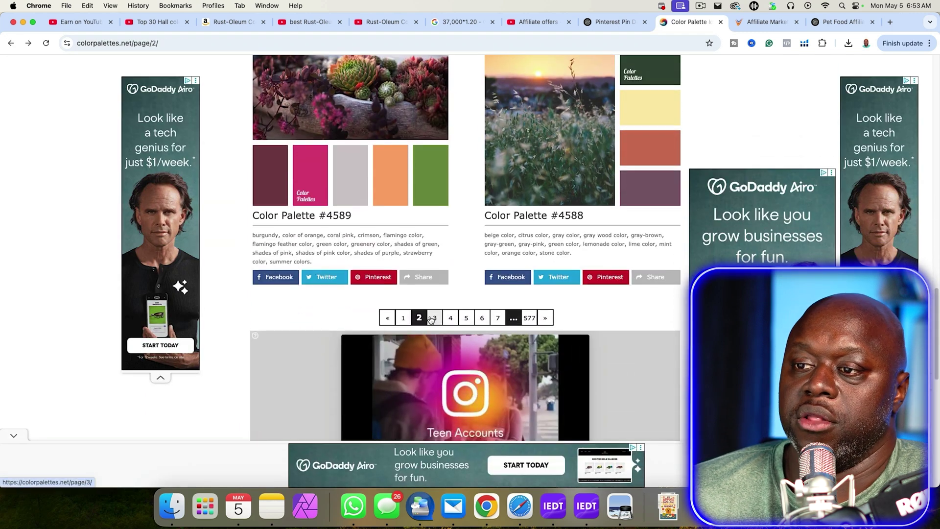
left_click(433, 318)
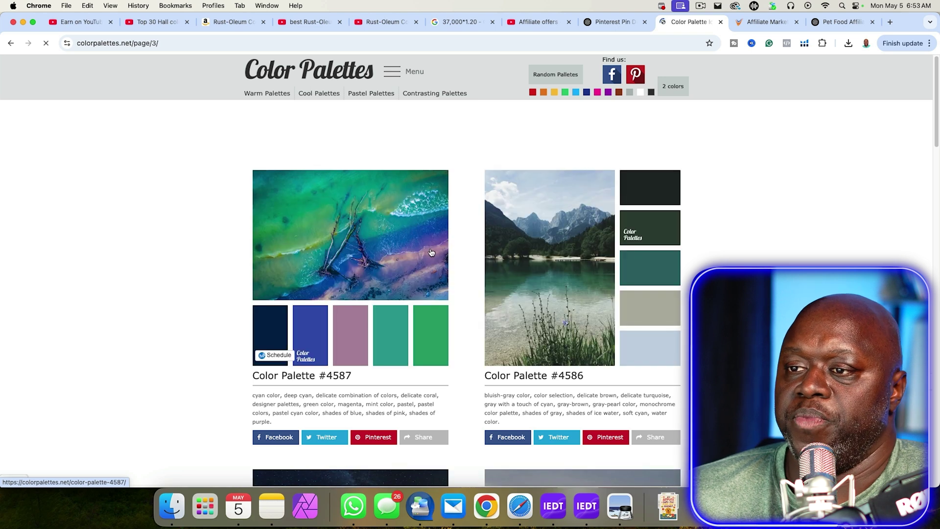
scroll(241, 307, "down", 10)
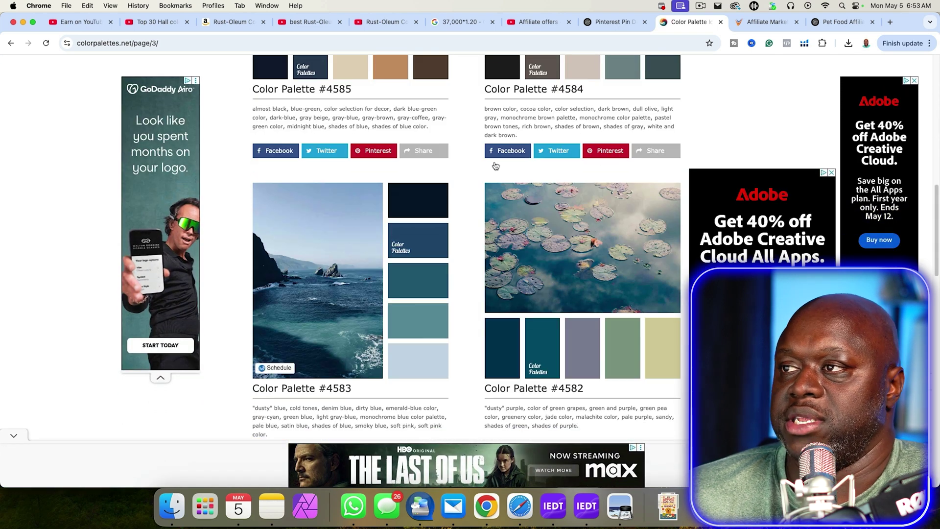
left_click(613, 21)
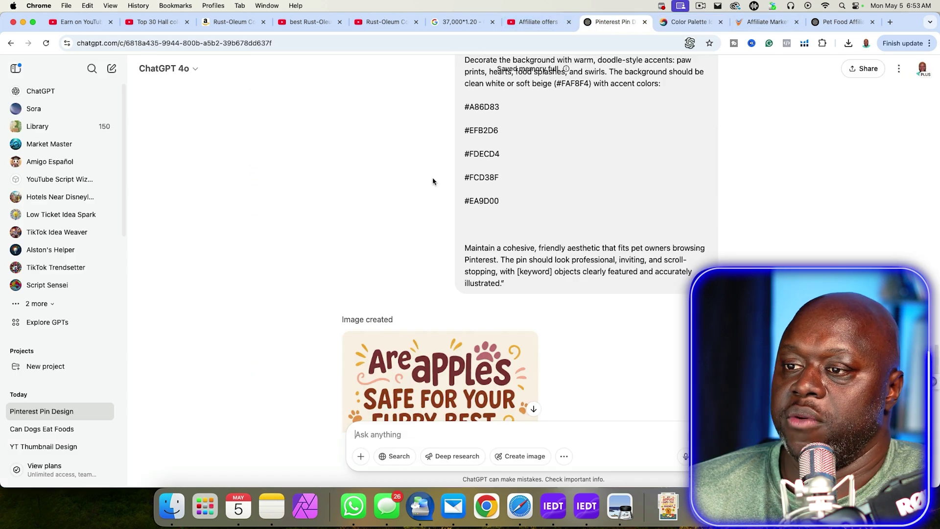
- Open canva.com in a new browser tab, search the templates for "pinterest pin" and create a blank design
left_click(890, 23)
type("canva.com")
key("Return")
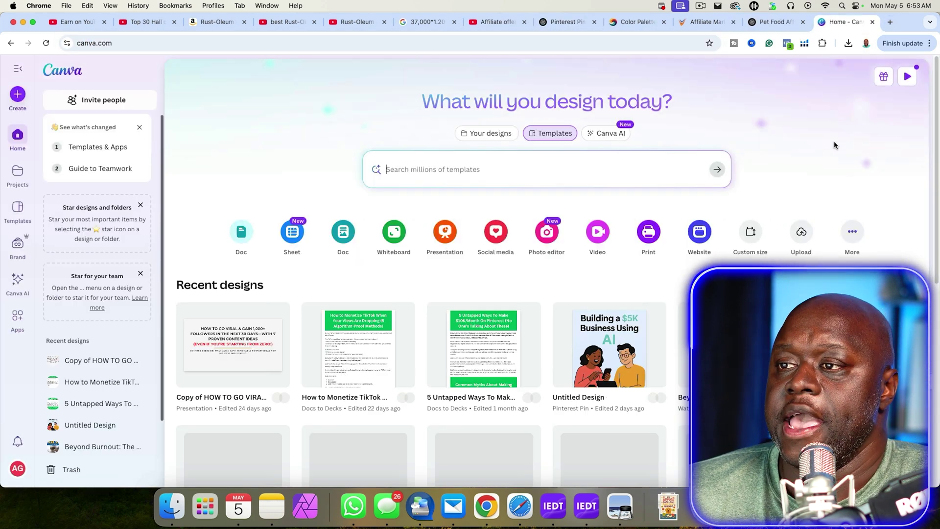
left_click(533, 166)
type("pint")
left_click(504, 224)
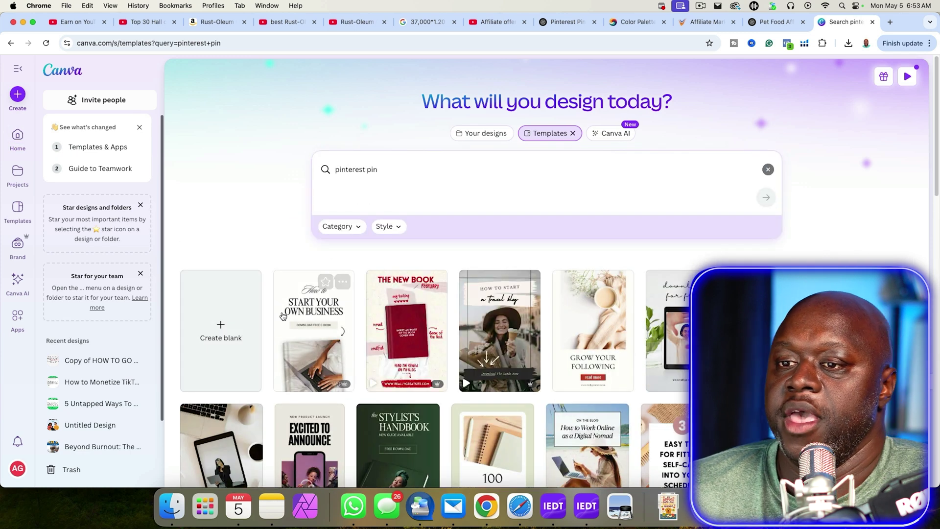
left_click(221, 330)
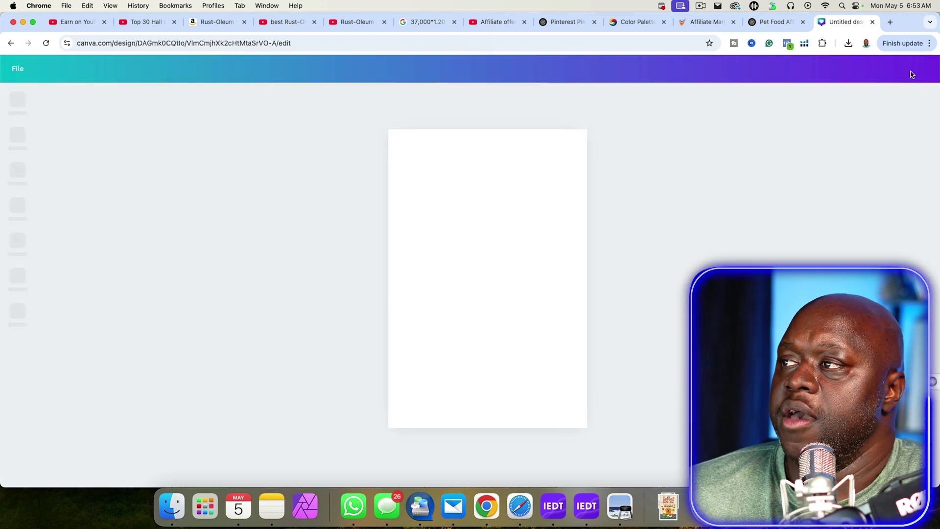
- Place the downloaded apples pin image on the blank page and resize it to fill the page
left_click(849, 43)
left_click_drag(796, 97, 509, 262)
left_click_drag(539, 367, 608, 418)
left_click(657, 365)
left_click(531, 251)
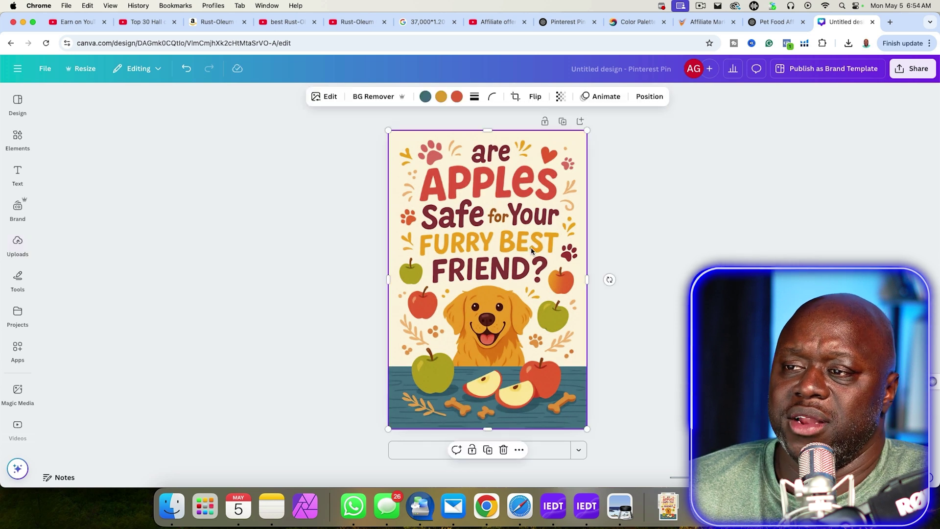
- Look through the photo animation effects available for the pin image without applying one
left_click(601, 97)
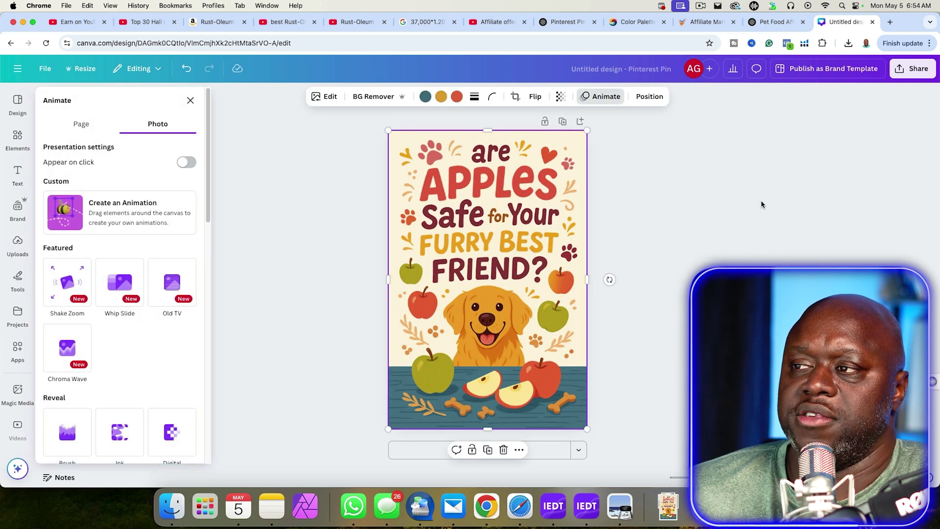
scroll(104, 353, "down", 5)
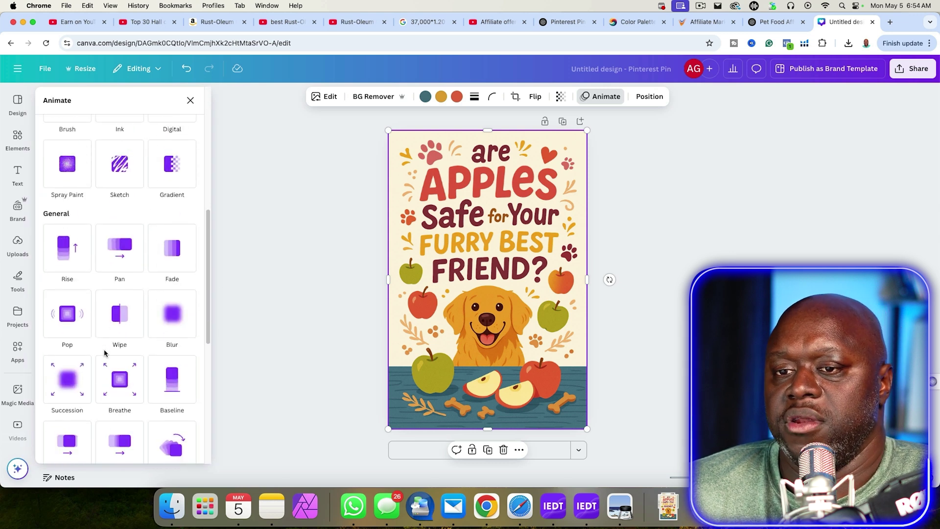
left_click(634, 327)
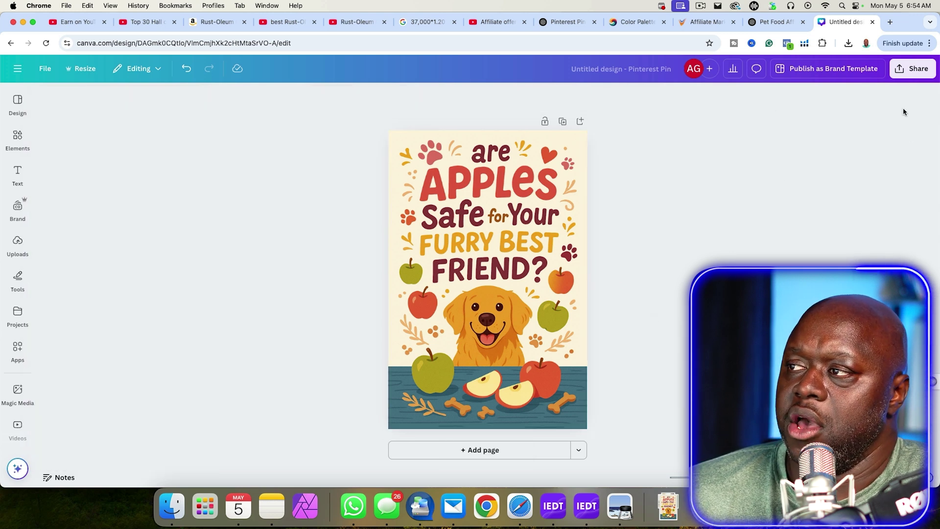
- Download the pin design as an MP4 Video and add a blank second page
left_click(913, 68)
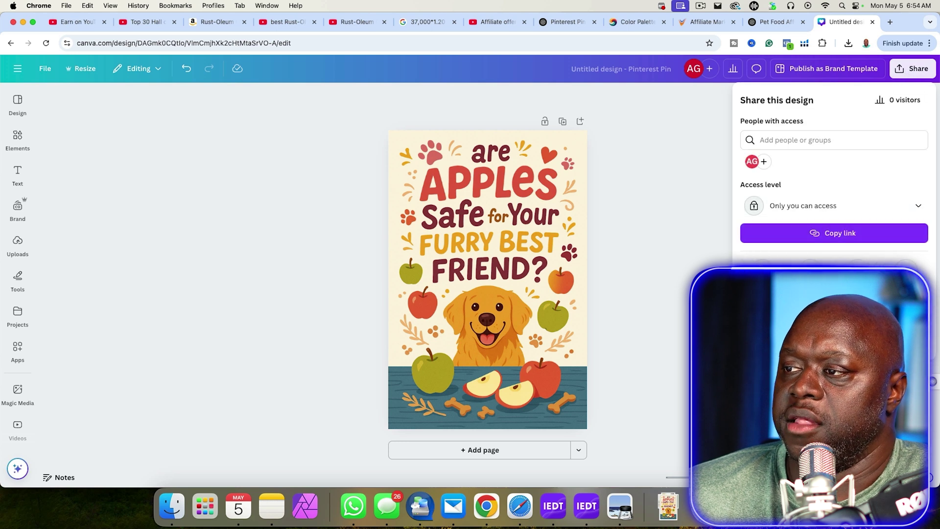
left_click(762, 273)
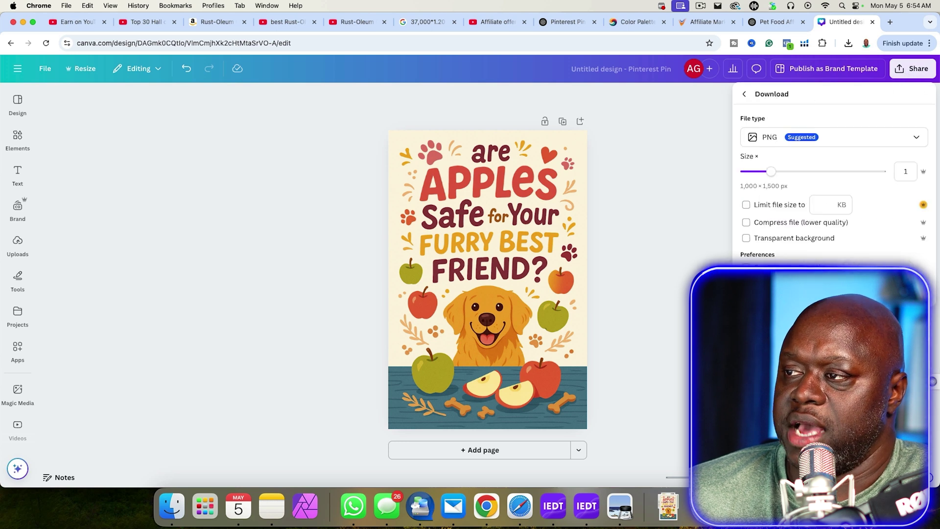
left_click(859, 144)
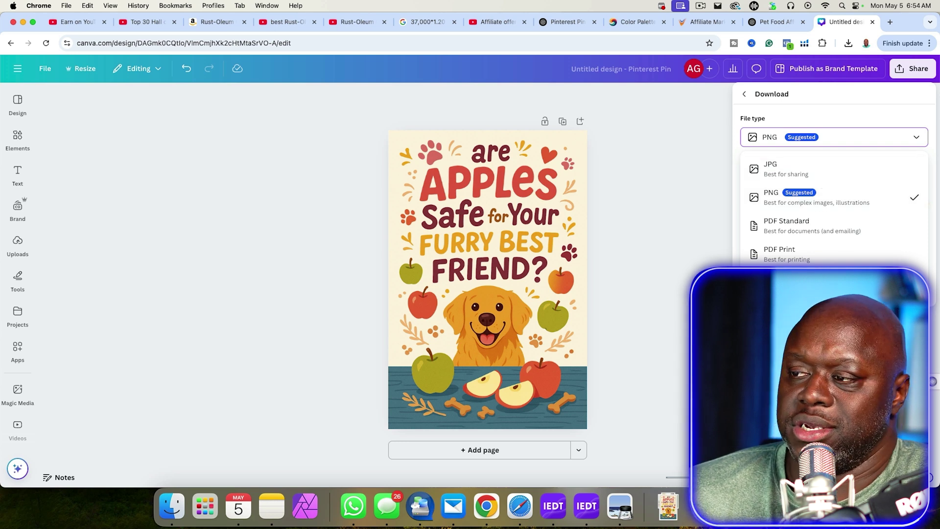
left_click(872, 311)
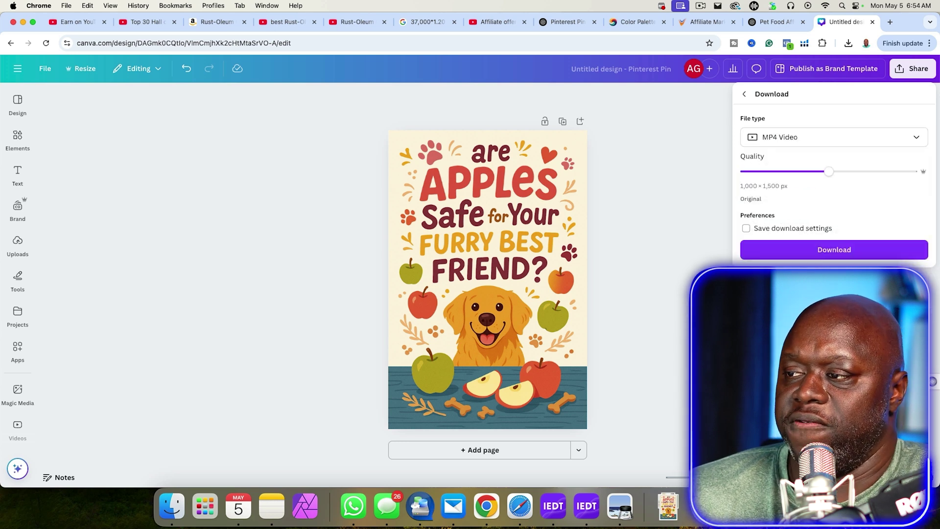
left_click(864, 255)
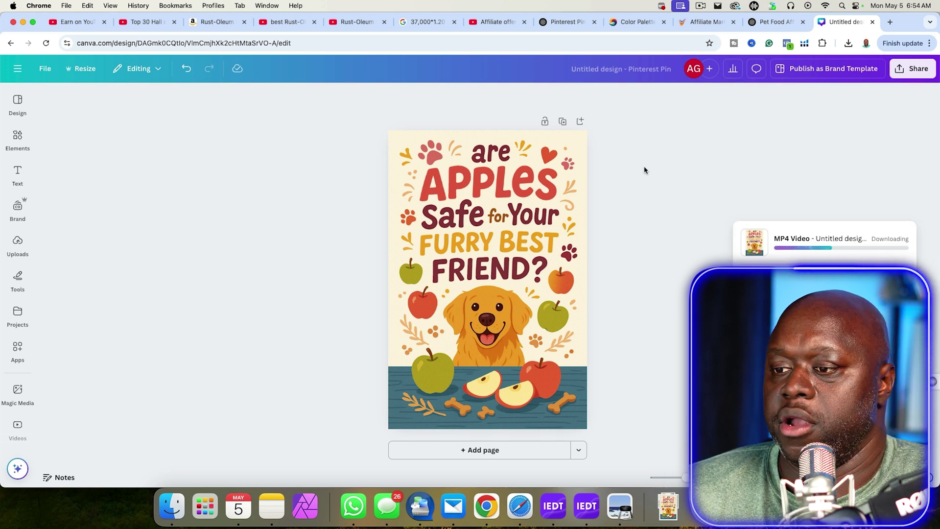
left_click(481, 453)
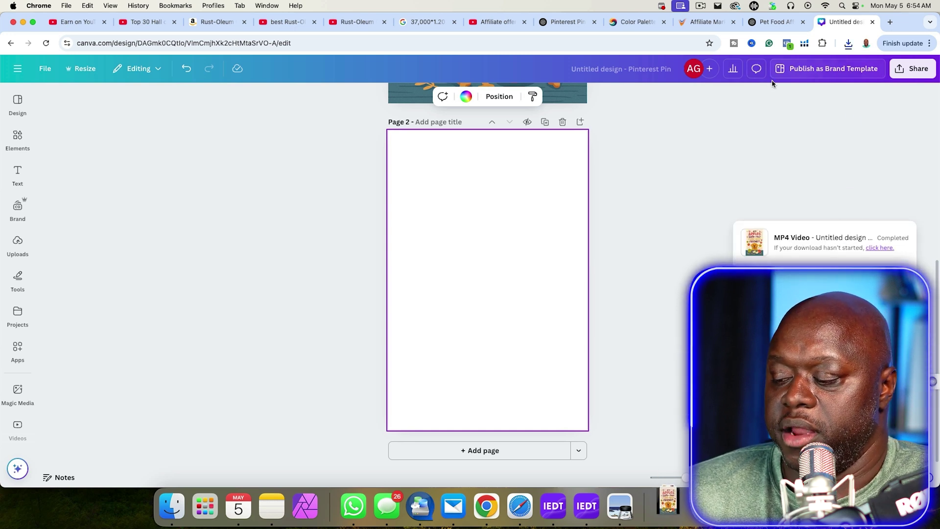
- In the ChatGPT pin design chat, send "now act as an expert in pinterest SEO please give me 10 interest board ideas based on our niche"
left_click(563, 21)
scroll(745, 172, "down", 5)
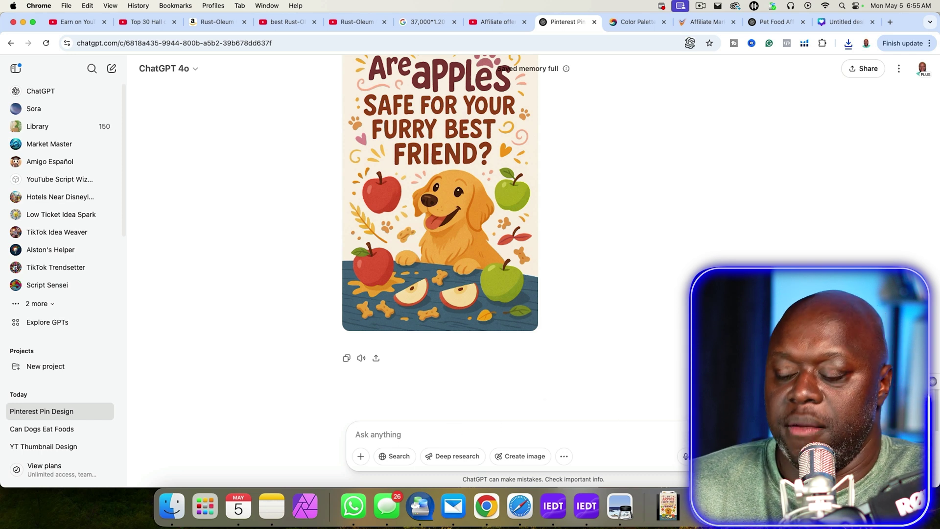
type("now ac")
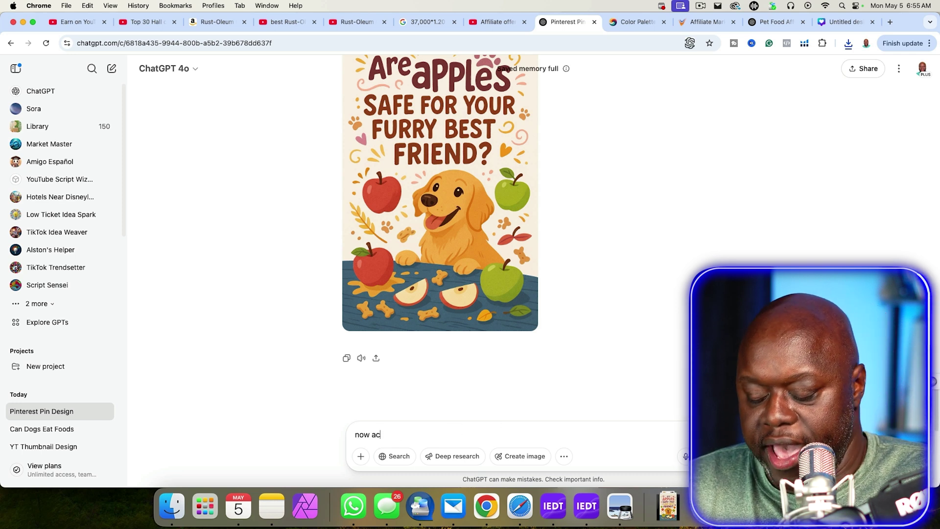
type("t as an exp")
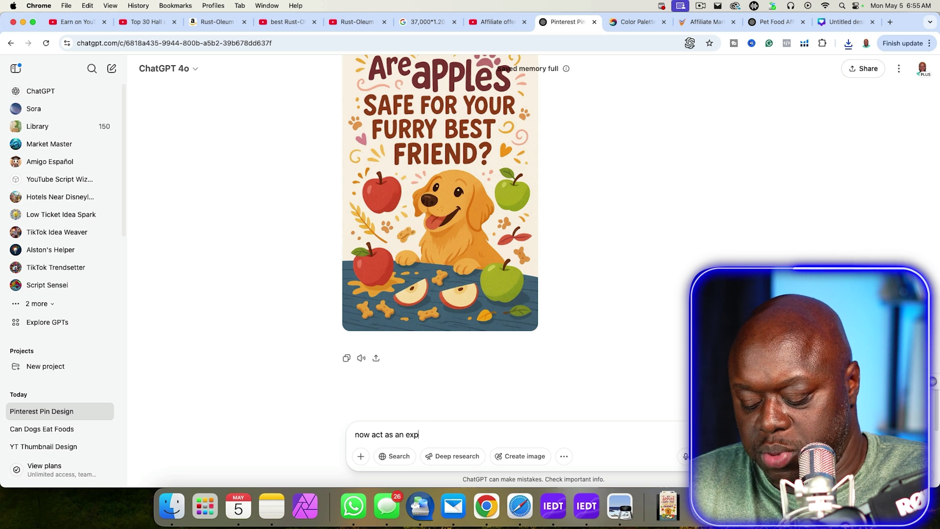
type("ert in pinterest ")
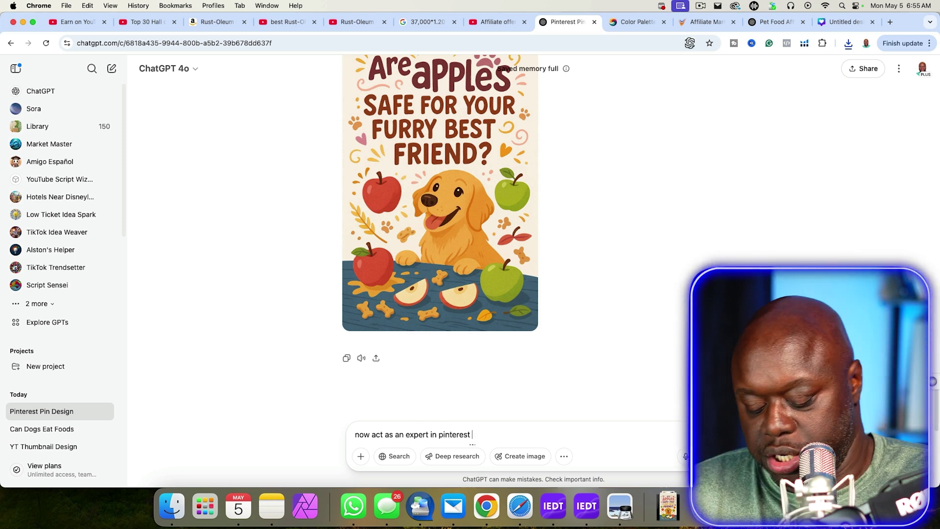
type("SEO please giv")
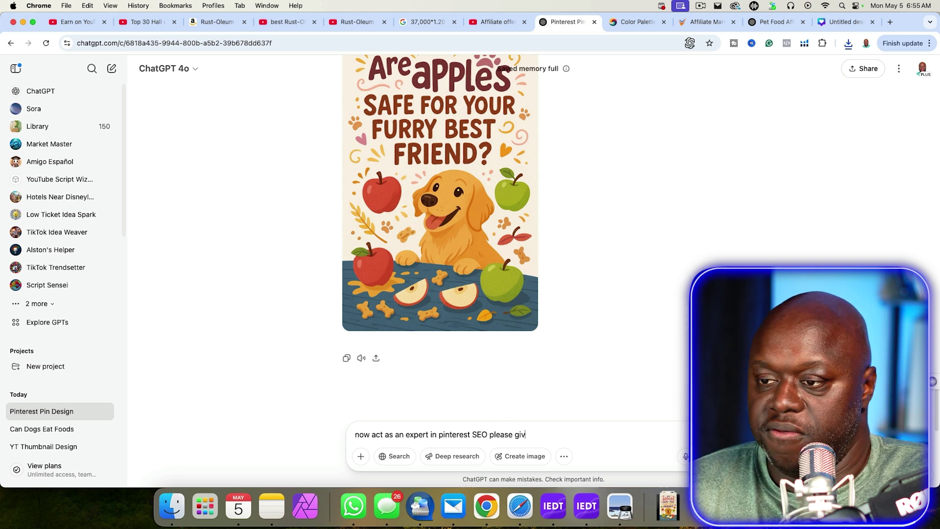
type("e me 10 pin")
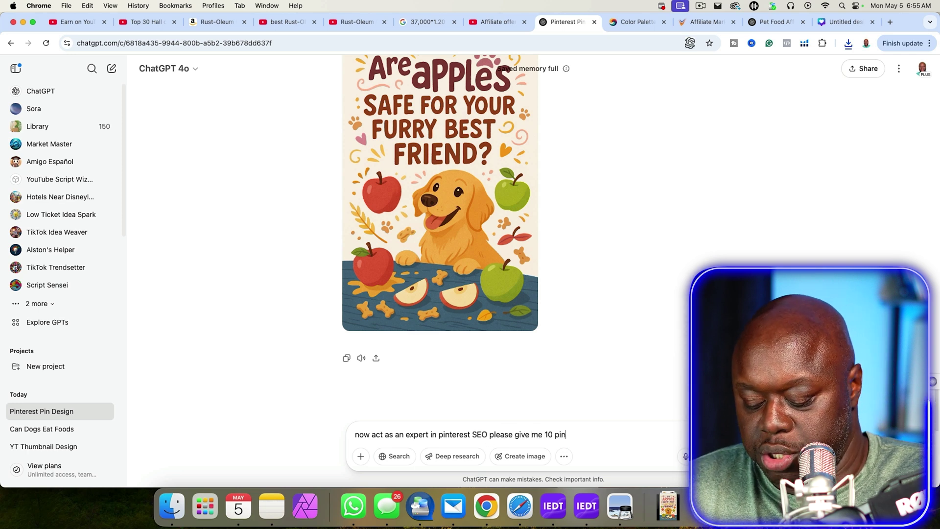
key("BackSpace")
key("BackSpace")
key("BackSpace")
type("interest boa")
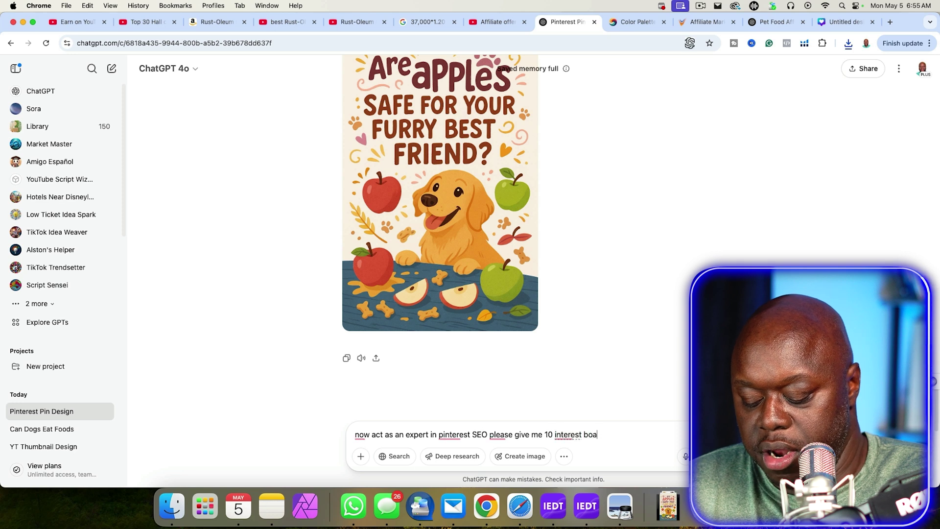
type("rd ideas bas")
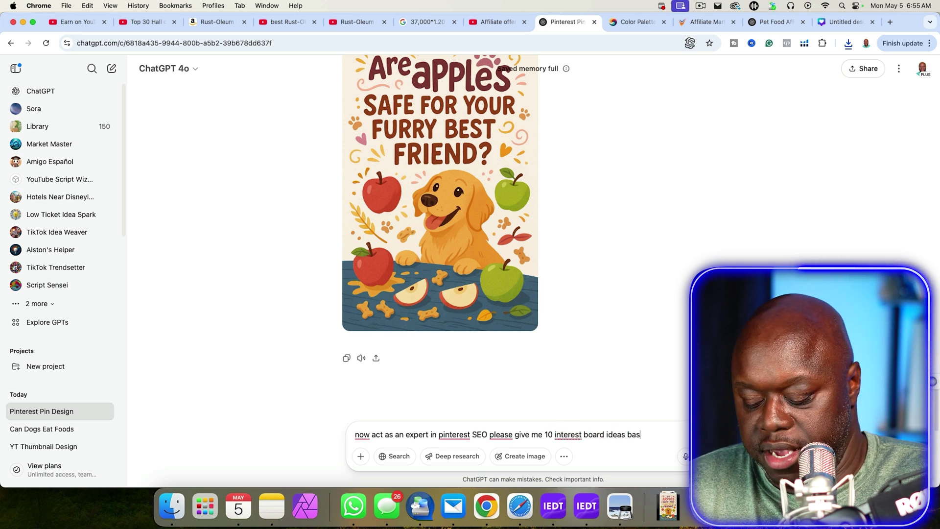
type("ed on our")
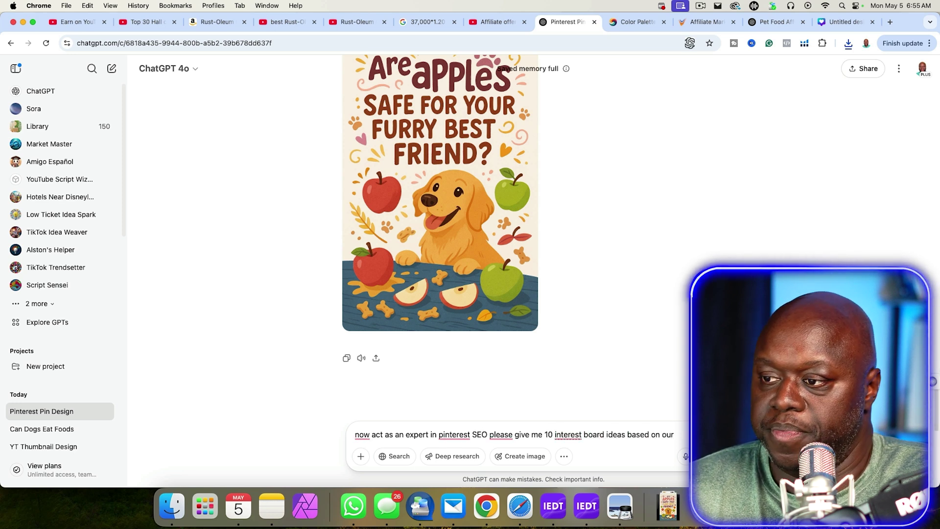
type(" niche")
key("Return")
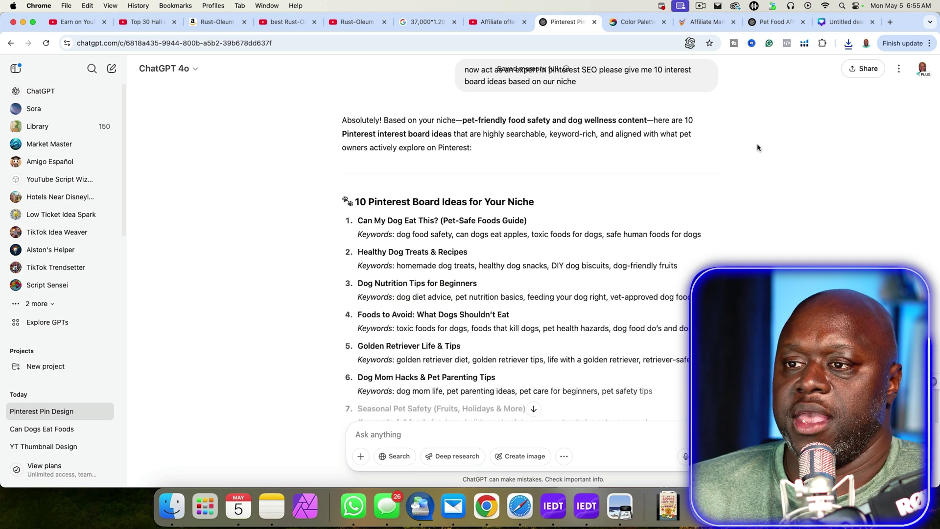
- Open the free online whiteboard, write the heading "Pin Acct", and sketch a large account frame containing four board boxes
left_click(890, 23)
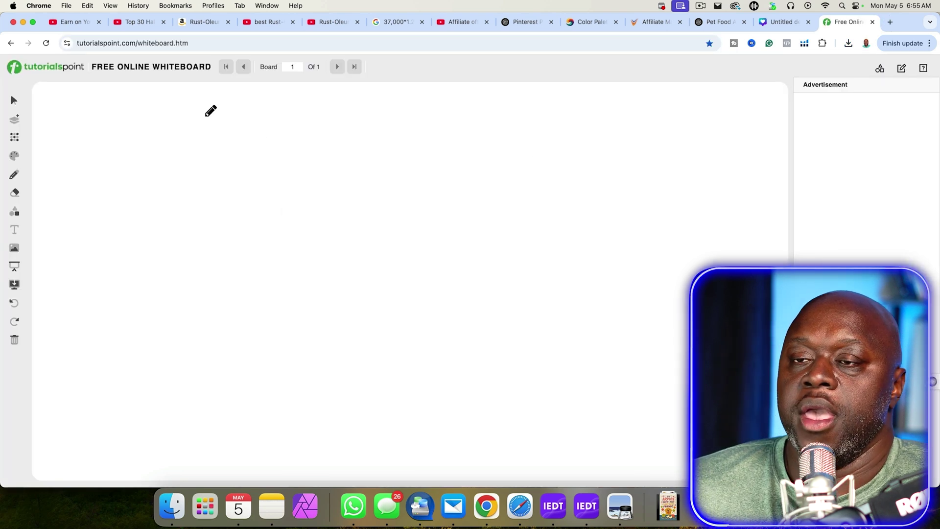
mouse_move(177, 109)
left_mouse_down()
mouse_move(267, 90)
mouse_move(342, 104)
left_mouse_up()
mouse_move(117, 121)
left_mouse_down()
mouse_move(80, 416)
mouse_move(292, 439)
mouse_move(392, 122)
mouse_move(108, 117)
mouse_move(134, 211)
mouse_move(193, 208)
mouse_move(201, 147)
mouse_move(139, 142)
left_mouse_up()
mouse_move(242, 142)
left_mouse_down()
mouse_move(244, 197)
mouse_move(265, 217)
mouse_move(348, 182)
mouse_move(335, 136)
mouse_move(239, 143)
left_mouse_up()
mouse_move(121, 248)
left_mouse_down()
mouse_move(120, 289)
mouse_move(145, 322)
mouse_move(173, 246)
left_mouse_up()
mouse_move(233, 249)
left_mouse_down()
mouse_move(239, 306)
mouse_move(305, 322)
mouse_move(312, 257)
mouse_move(250, 239)
left_mouse_up()
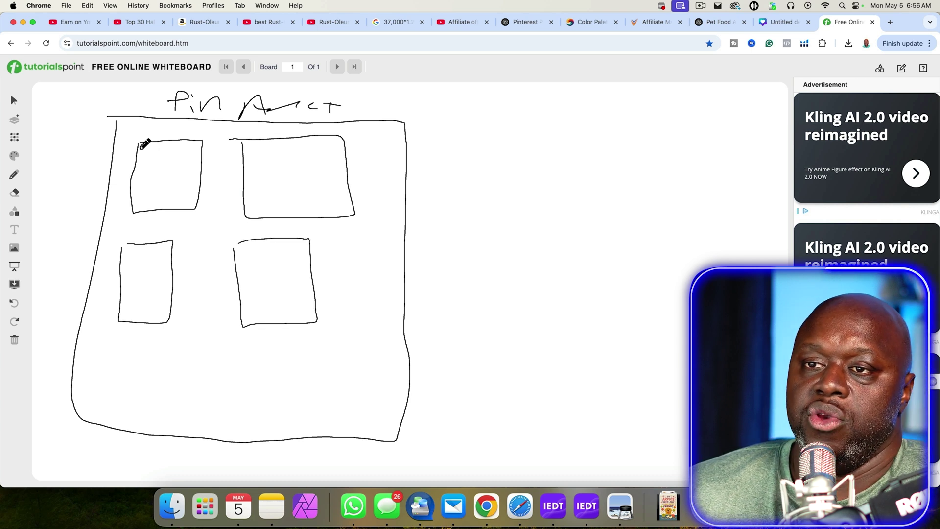
- Label the upper two board boxes "Fruit" and "Veggis", and sketch six small pins inside the fruit board
mouse_move(141, 150)
left_mouse_down()
mouse_move(139, 164)
mouse_move(141, 149)
mouse_move(166, 165)
mouse_move(165, 151)
mouse_move(153, 151)
mouse_move(182, 152)
mouse_move(162, 137)
mouse_move(190, 132)
left_mouse_up()
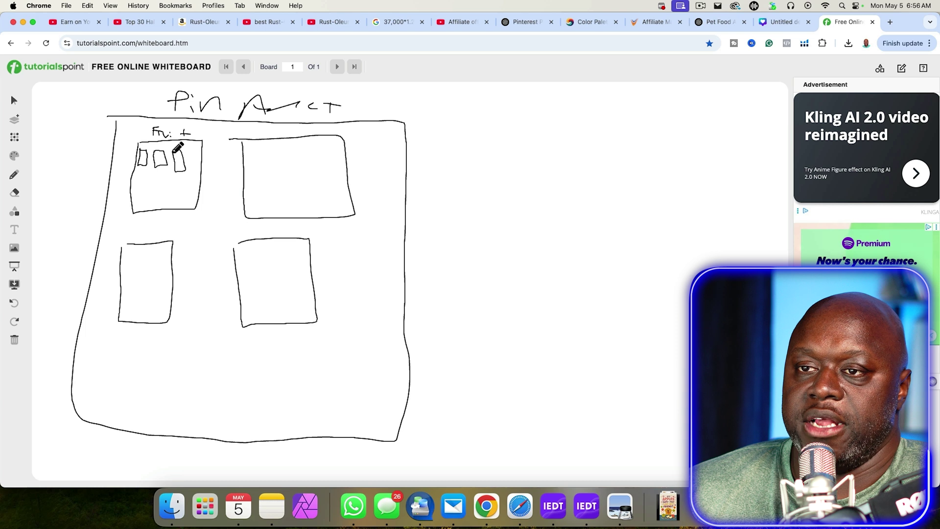
mouse_move(140, 184)
left_mouse_down()
mouse_move(160, 194)
mouse_move(170, 177)
mouse_move(159, 179)
mouse_move(182, 195)
mouse_move(189, 181)
mouse_move(175, 181)
left_mouse_up()
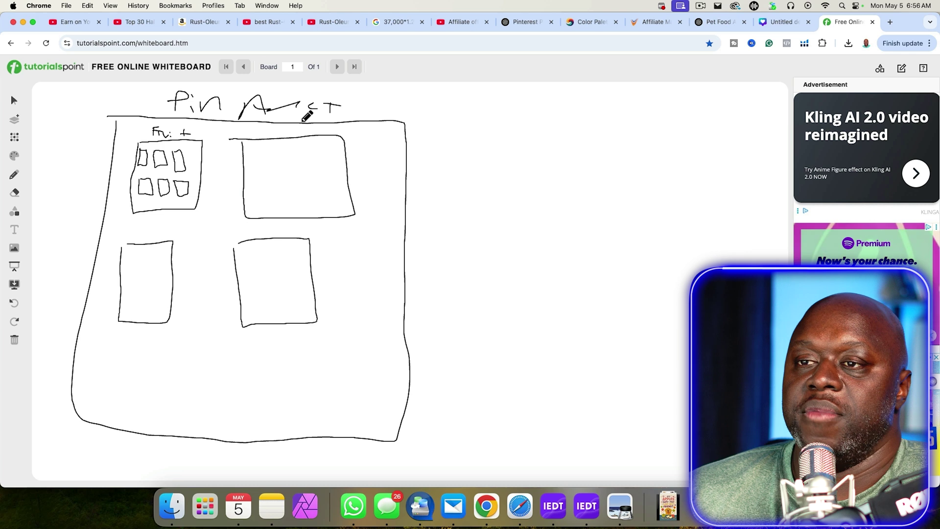
left_click_drag(265, 129, 297, 137)
left_click_drag(306, 129, 300, 136)
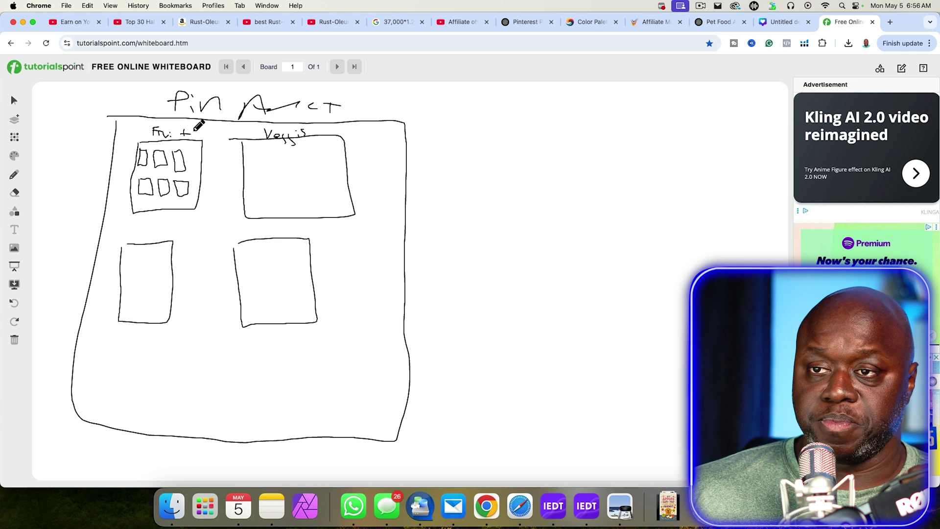
left_click_drag(140, 133, 155, 116)
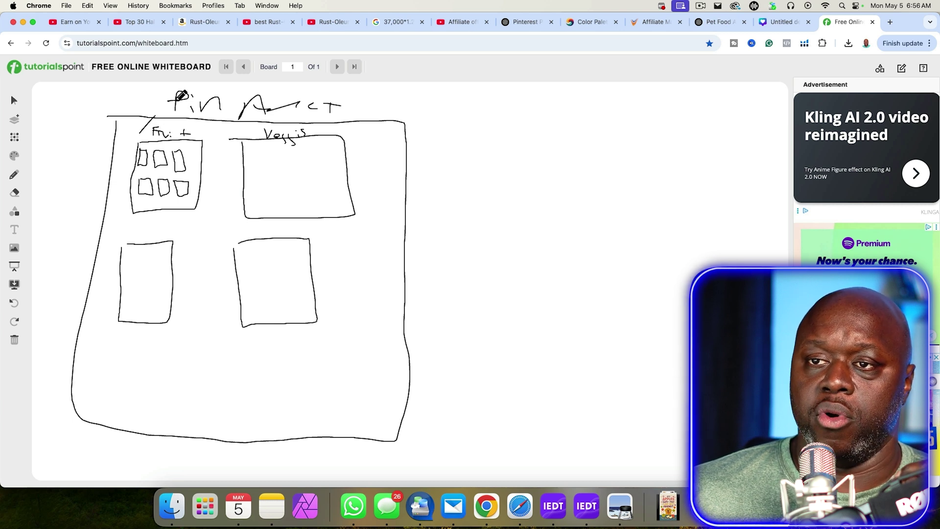
left_click_drag(143, 149, 129, 157)
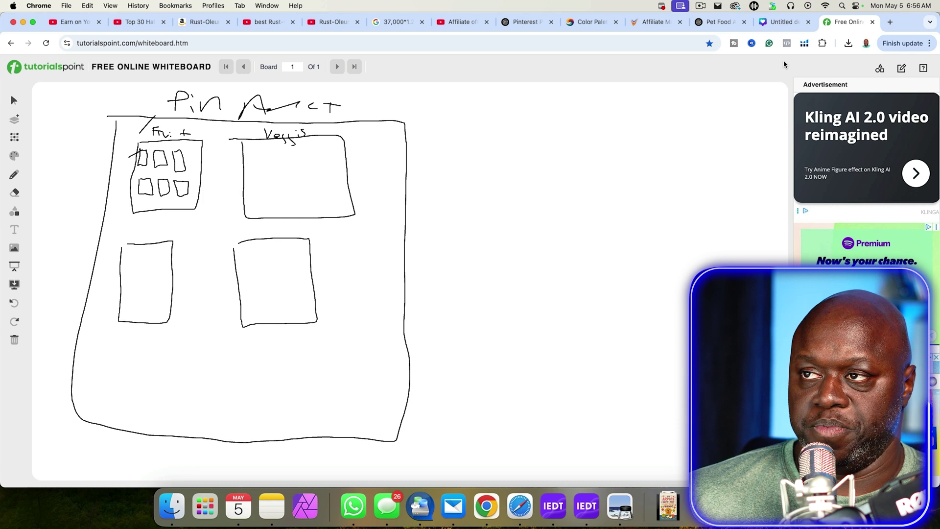
- Return to the ChatGPT pin design chat and read through the ten Pinterest board ideas with their keywords
left_click(534, 22)
scroll(496, 195, "down", 3)
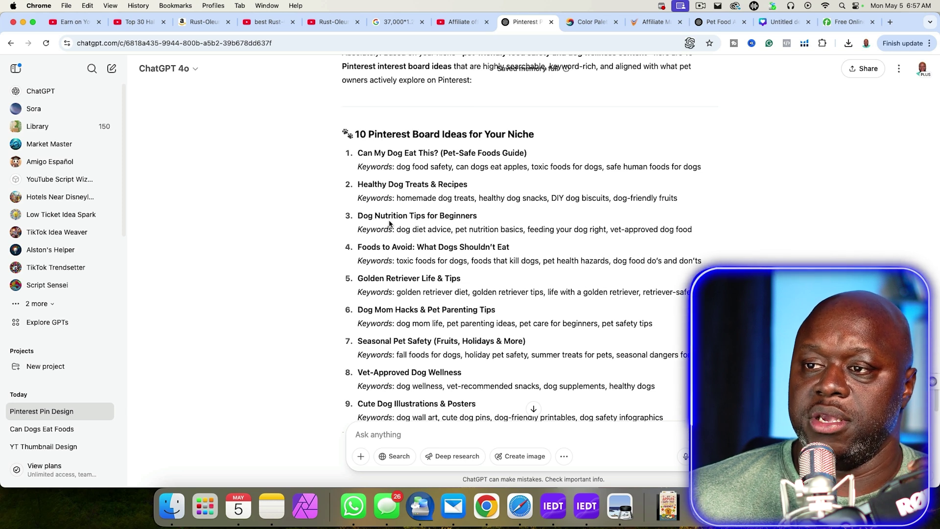
scroll(490, 249, "down", 4)
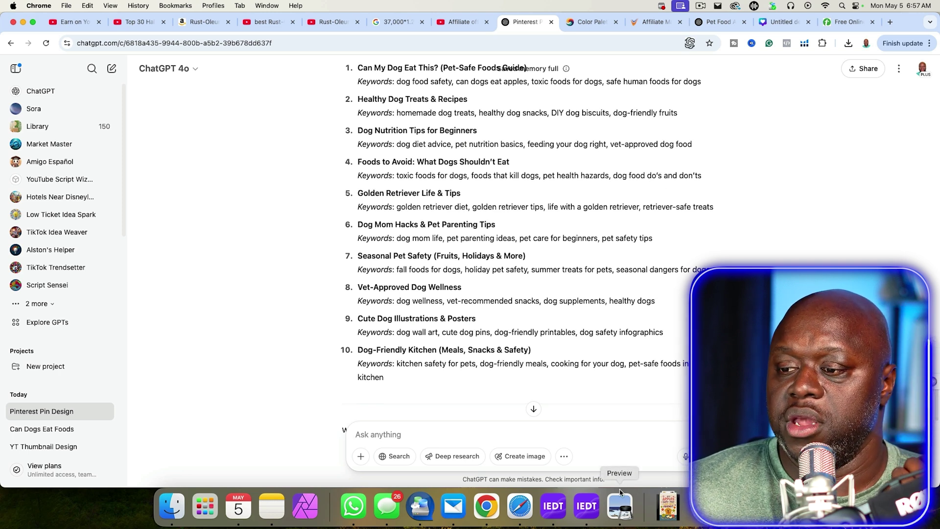
- Switch to Pinterest in Safari and open the Create Pin page from the shortcuts
left_click(520, 506)
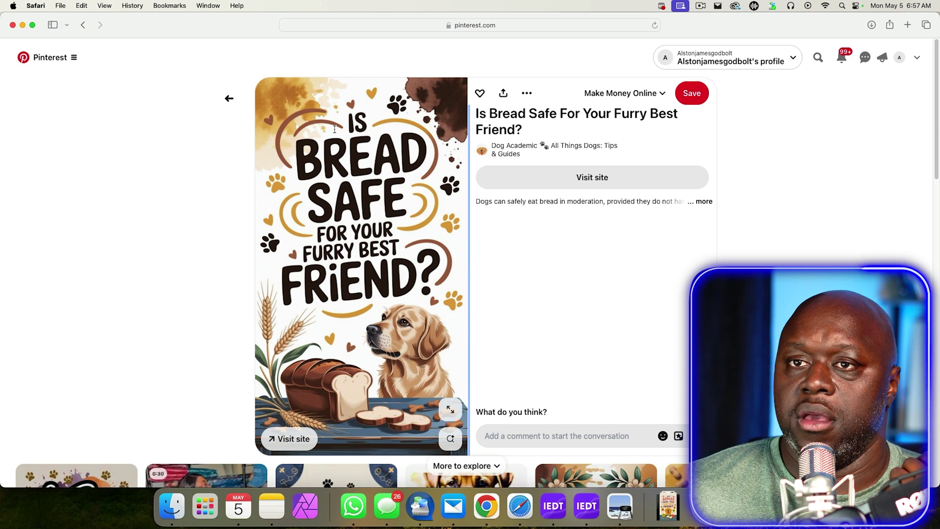
left_click(18, 56)
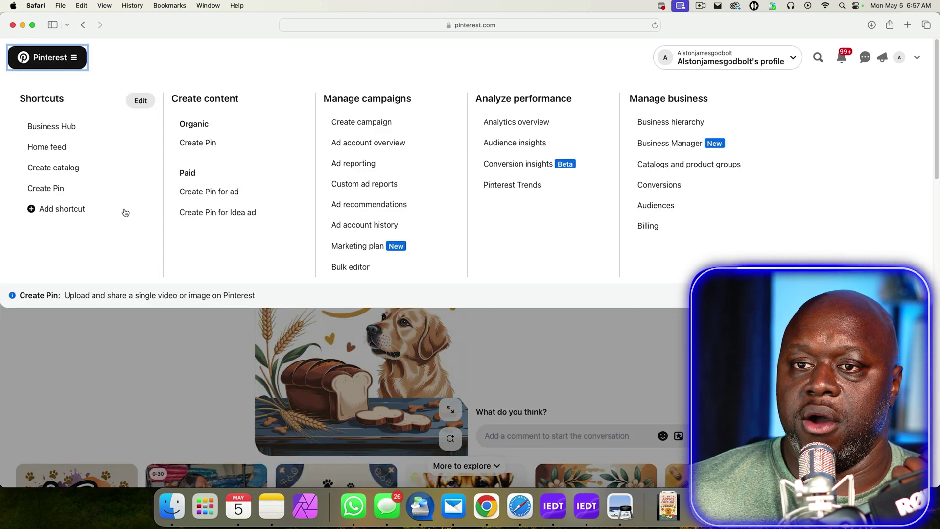
left_click(45, 188)
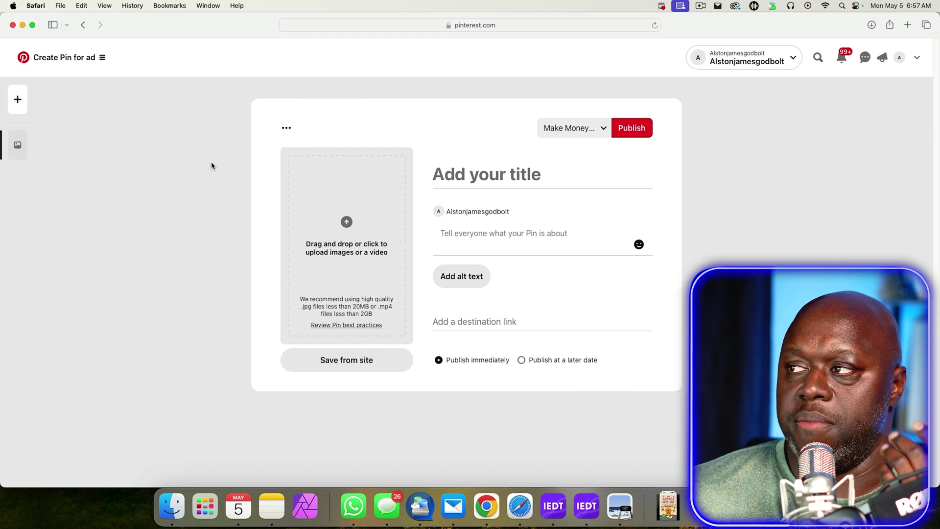
left_click(64, 57)
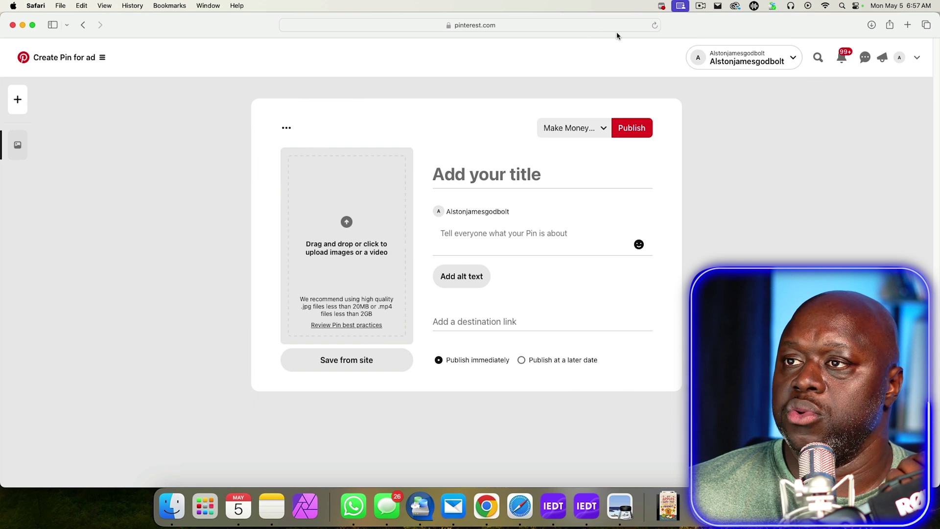
- Look through the Business Hub page and account options of the Dogs Best Friend business profile
left_click(555, 24)
left_click(529, 25)
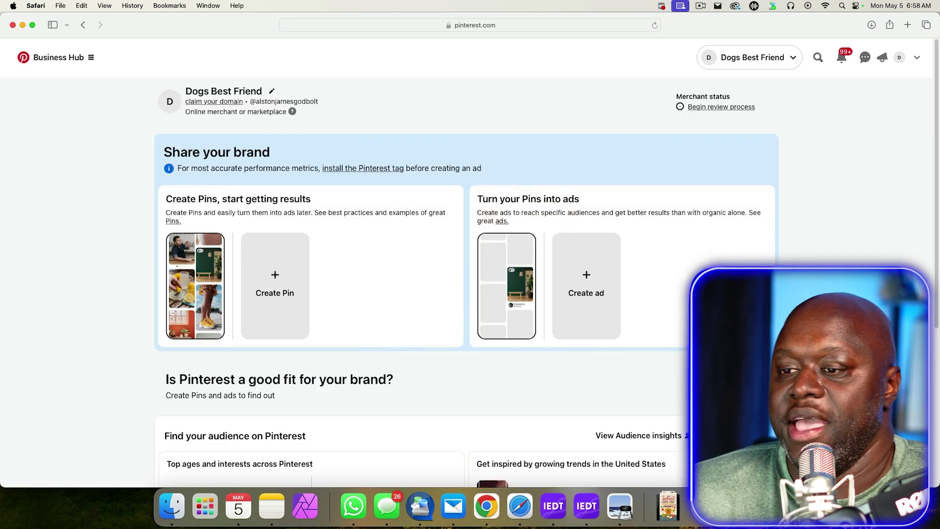
scroll(465, 284, "down", 5)
scroll(881, 221, "up", 5)
left_click(917, 57)
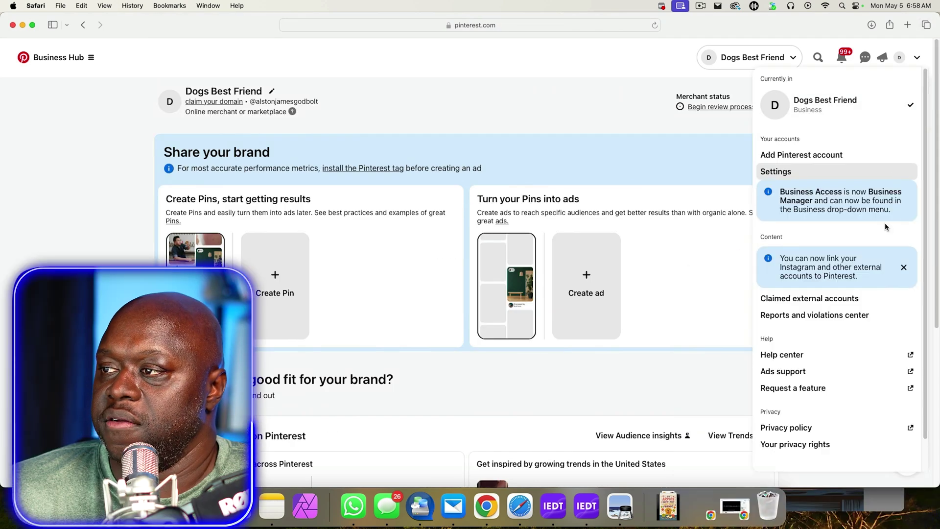
scroll(886, 224, "down", 2)
scroll(884, 222, "down", 4)
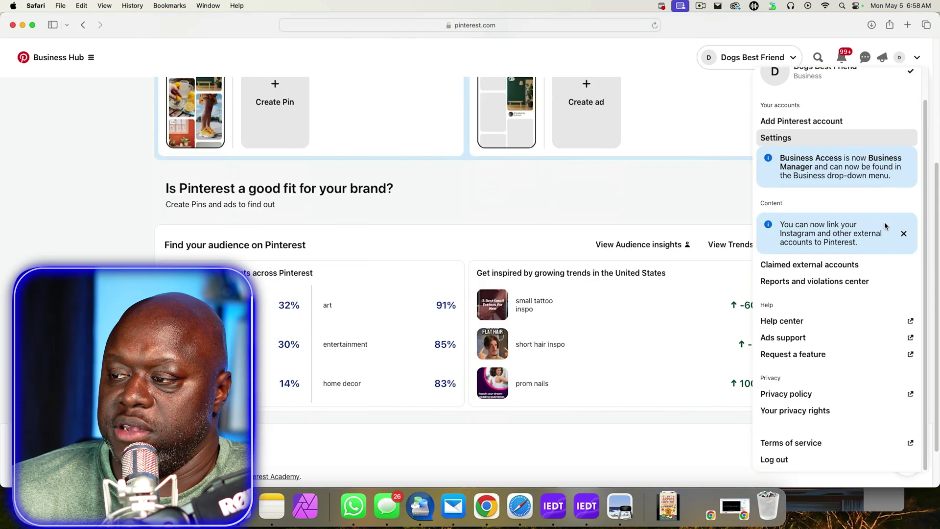
scroll(884, 222, "up", 5)
left_click(568, 97)
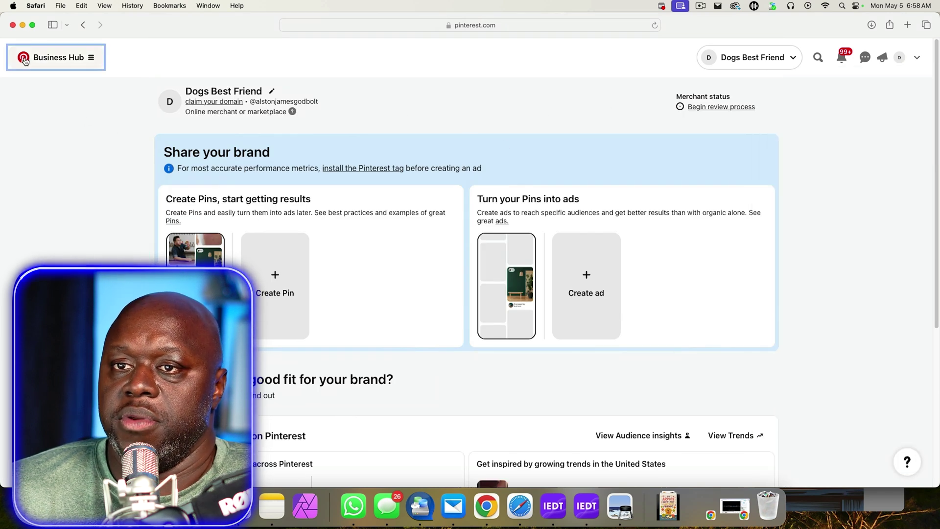
- Open the organic Create Pin form for the Dogs Best Friend profile and look over its fields
left_click(58, 57)
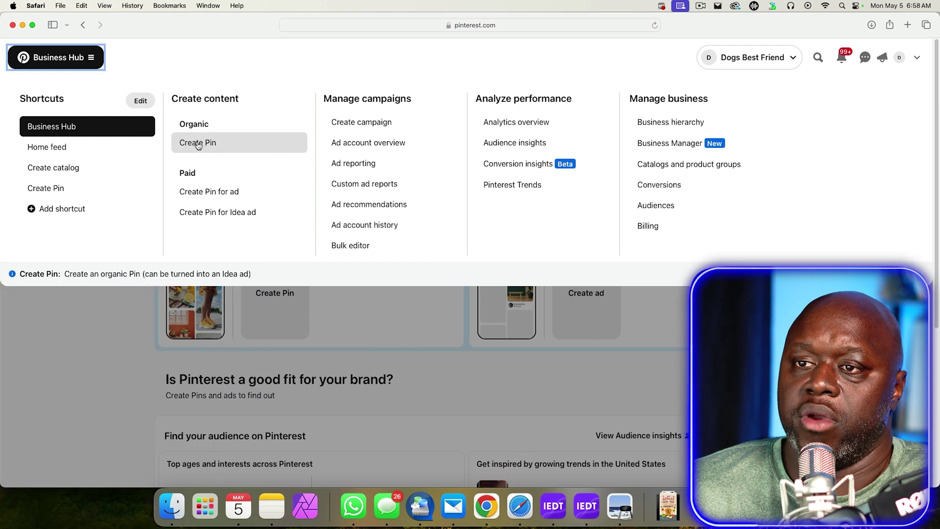
left_click(201, 146)
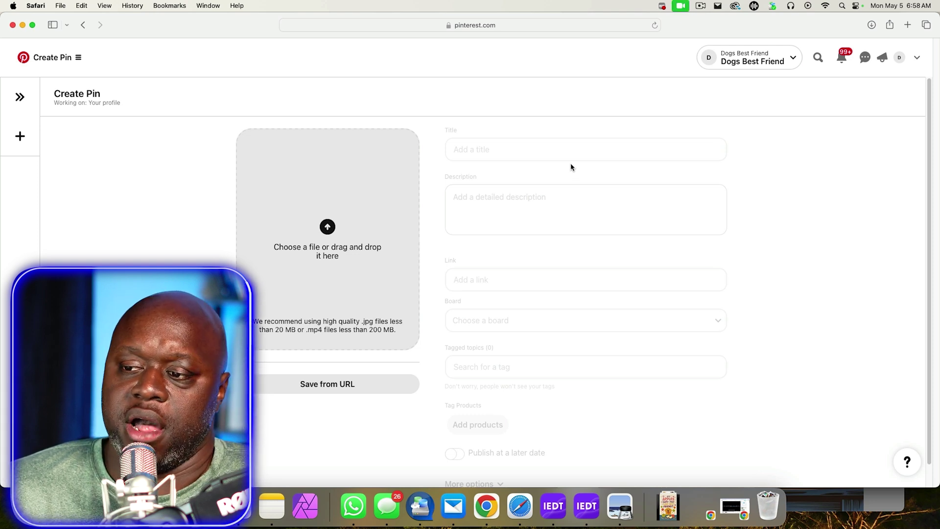
scroll(583, 232, "down", 1)
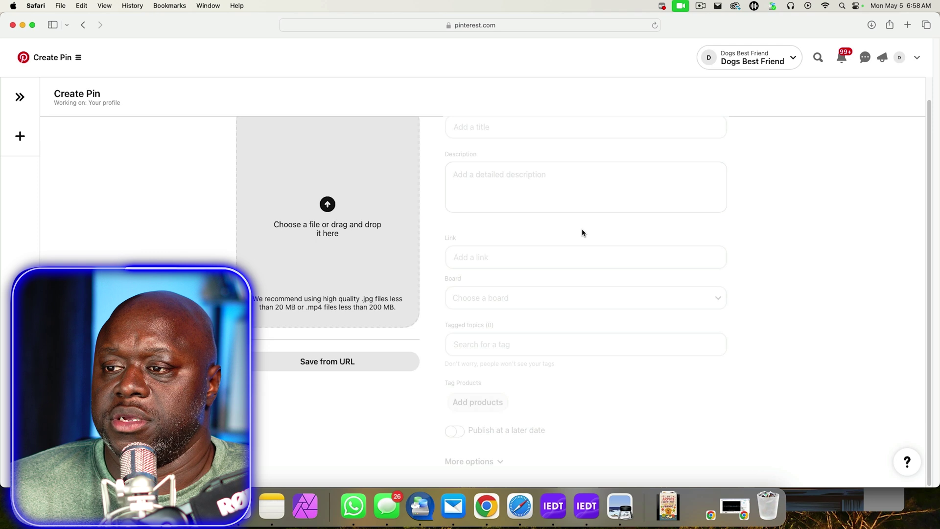
scroll(583, 233, "up", 1)
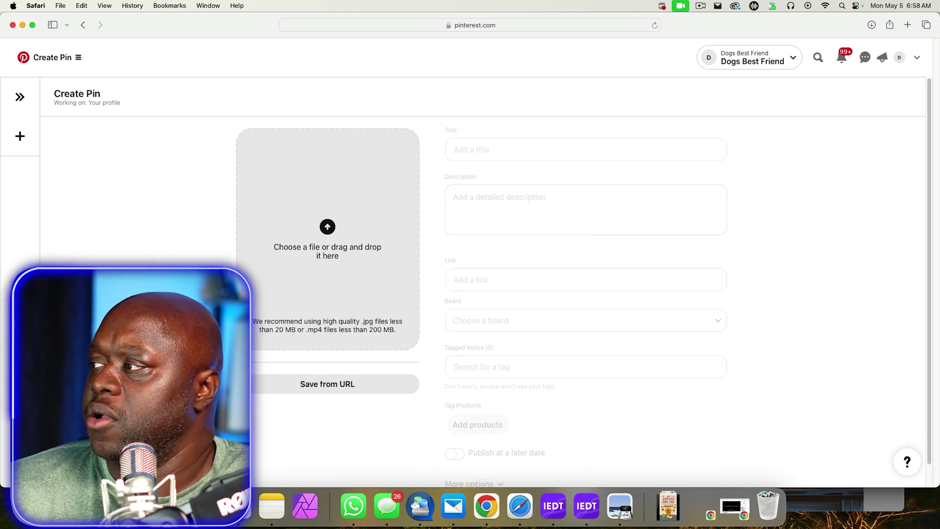
- Upload Untitled design.mp4 from the Downloads folder as the new pin's media
left_click_drag(939, 87, 470, 87)
left_click_drag(586, 122, 328, 240)
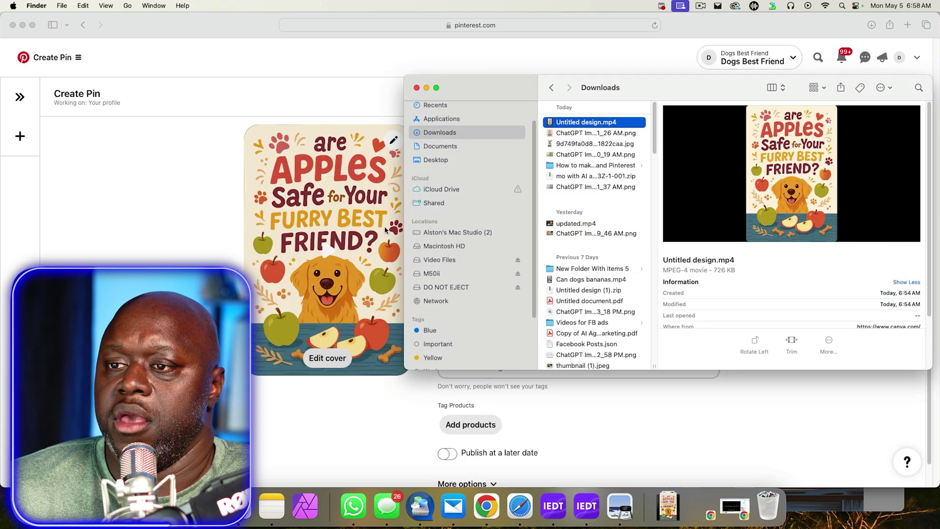
left_click(289, 247)
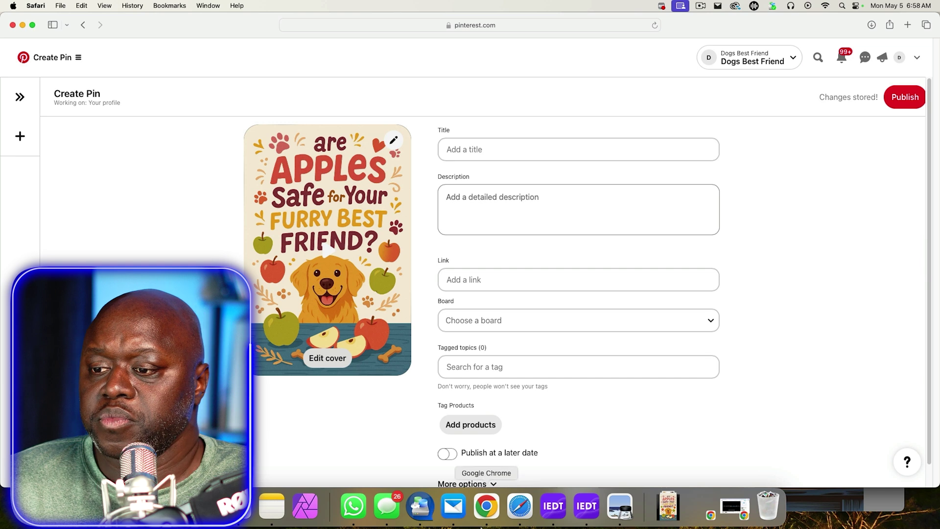
- Switch to the ChatGPT pin design chat in Chrome and send "please create an SEO title for can dogs eat apples"
left_click(486, 506)
left_click(381, 425)
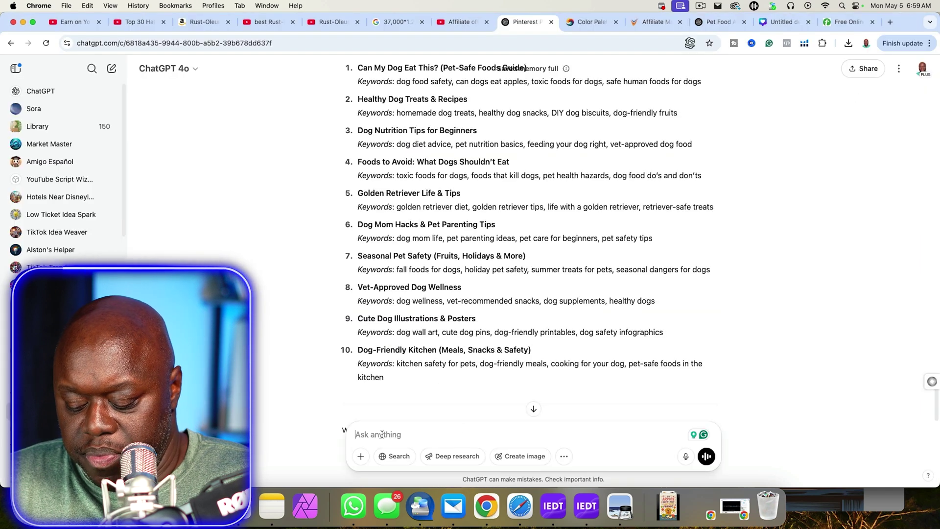
type("please ")
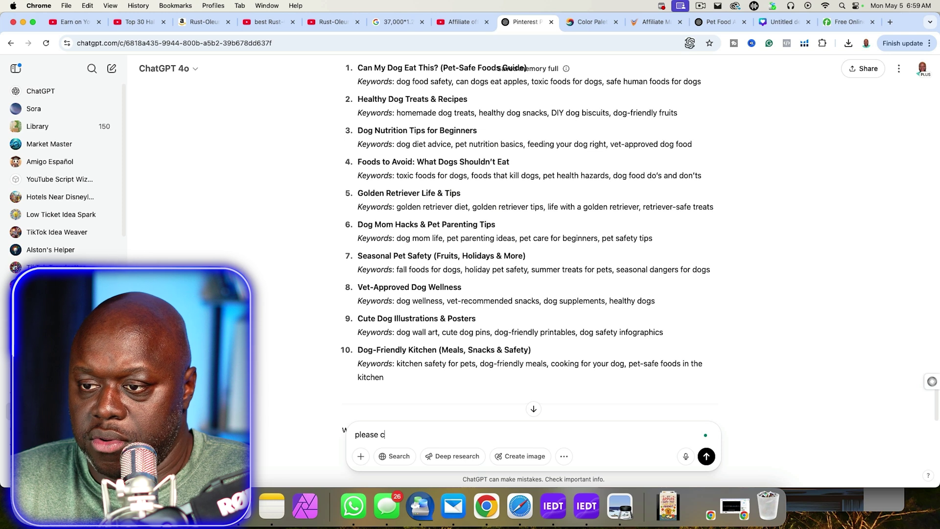
type("create")
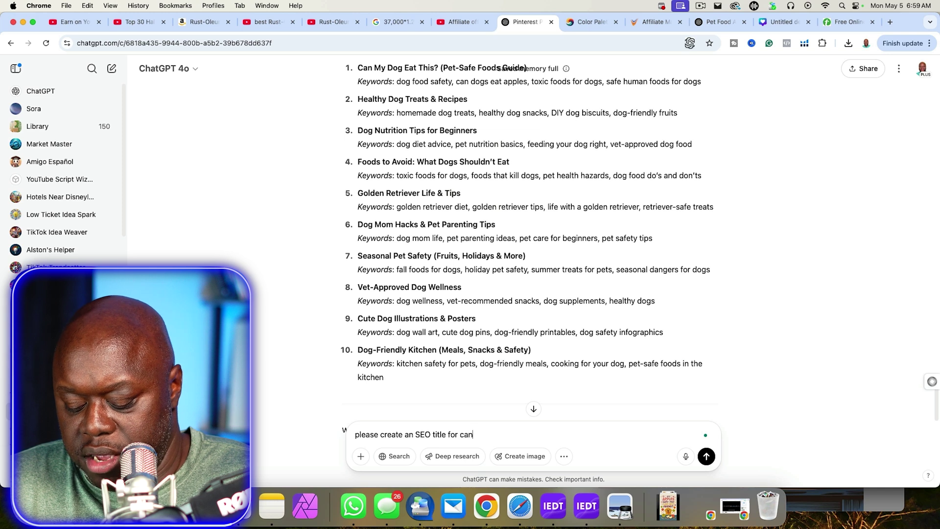
type("an SEO title for can dogs eat apples")
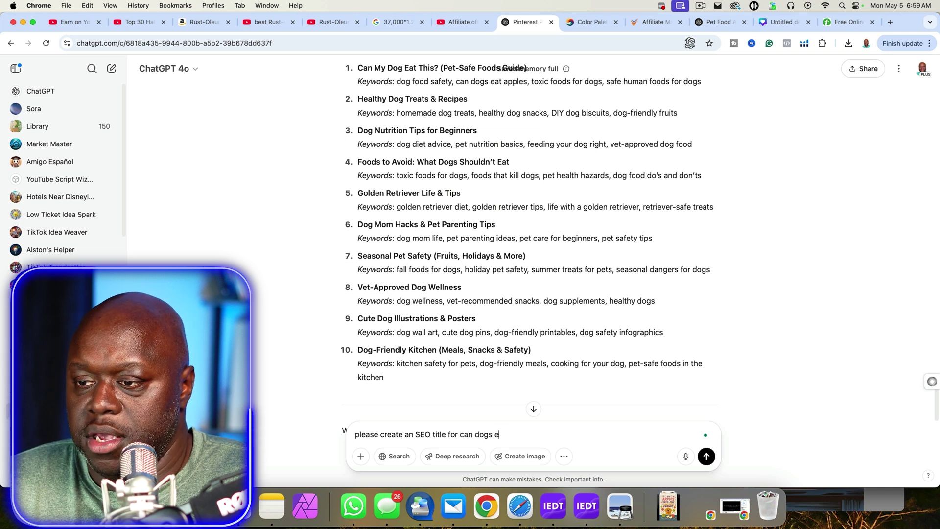
key("Return")
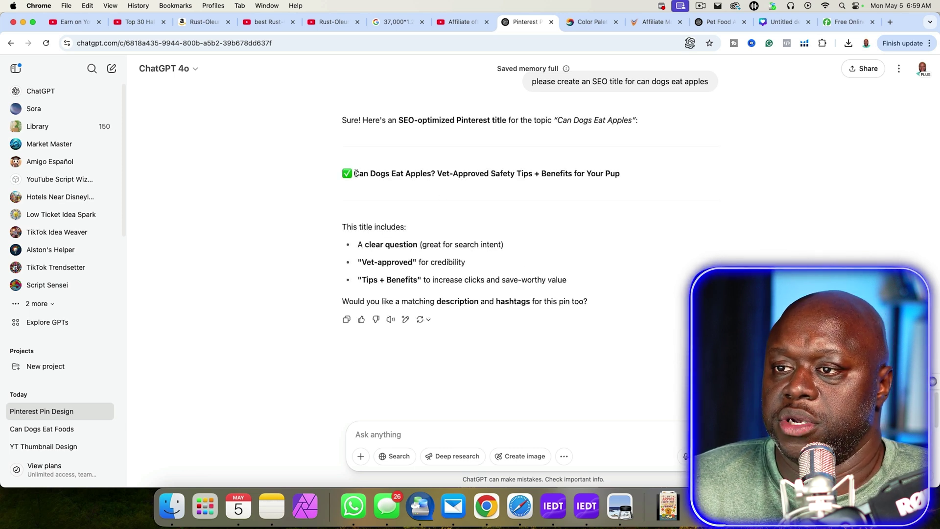
- Copy "Can Dogs Eat Apples? Vet-Approved Safety Tips + Benefits for Your Pup" from ChatGPT into the Pinterest pin's title
left_click_drag(354, 174, 619, 173)
key("super+c")
right_click(548, 171)
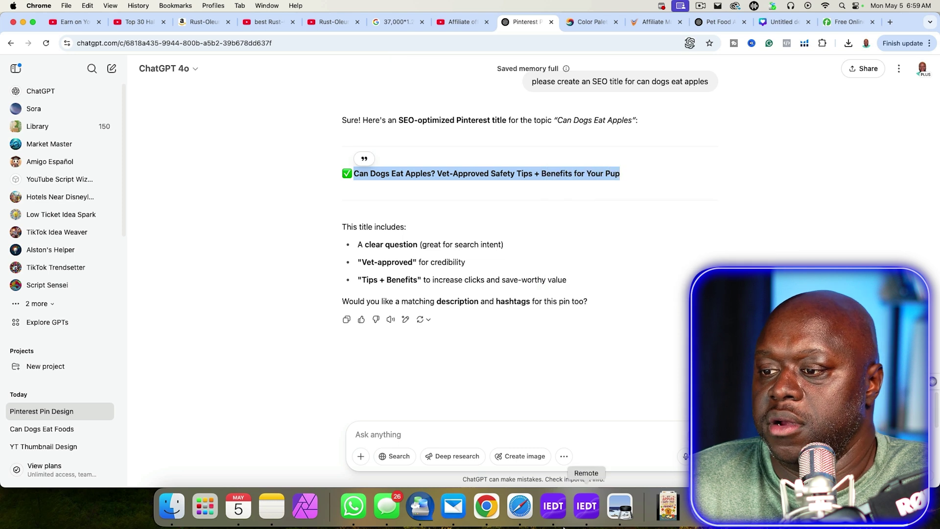
left_click(519, 506)
left_click(504, 150)
key("super+v")
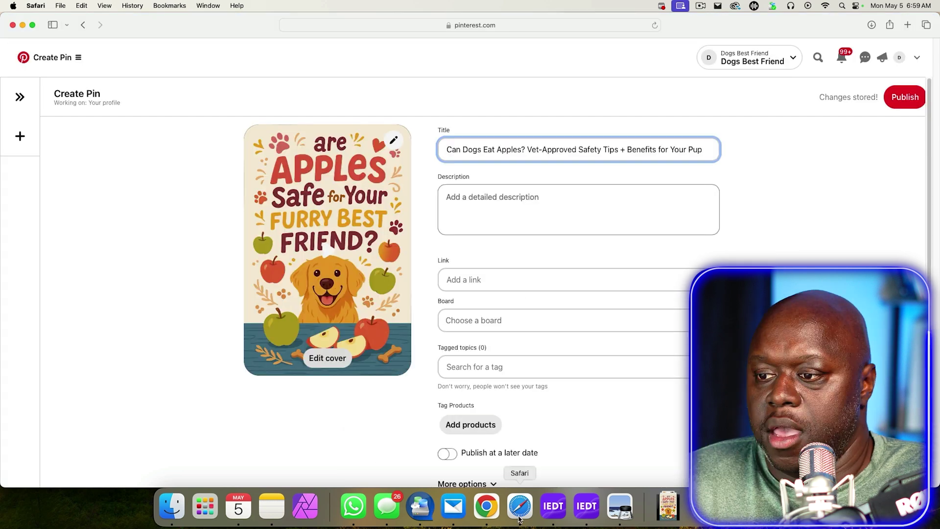
- Return to the ChatGPT pin design chat and send "please create a SEO description"
left_click(487, 506)
left_click(452, 423)
type("please create a")
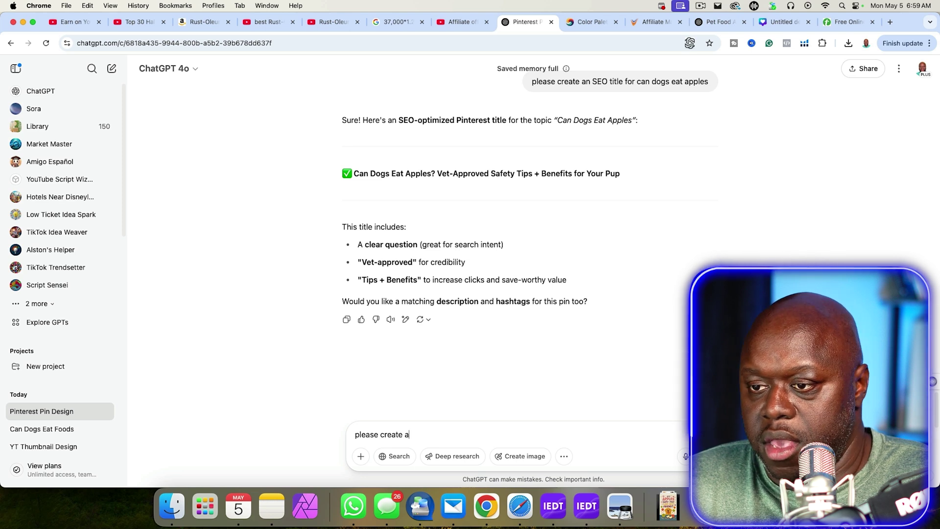
type("SEO description")
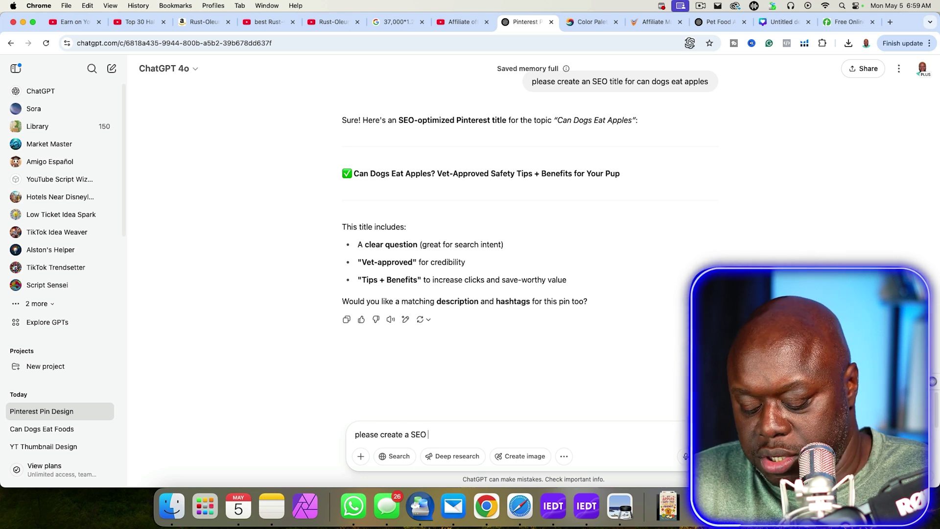
key("Return")
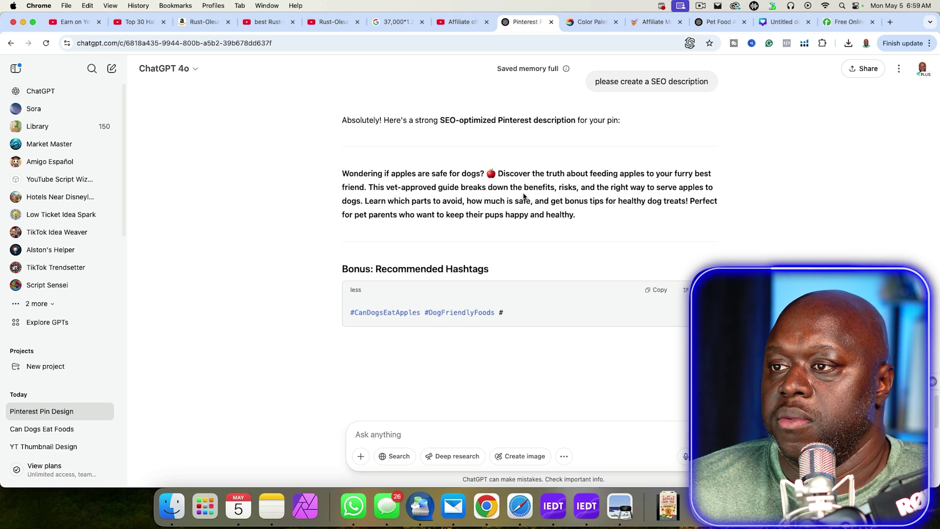
- Copy ChatGPT's SEO description about whether apples are safe for dogs into the Pinterest pin's description
triple_click(525, 197)
right_click(524, 194)
left_click(550, 216)
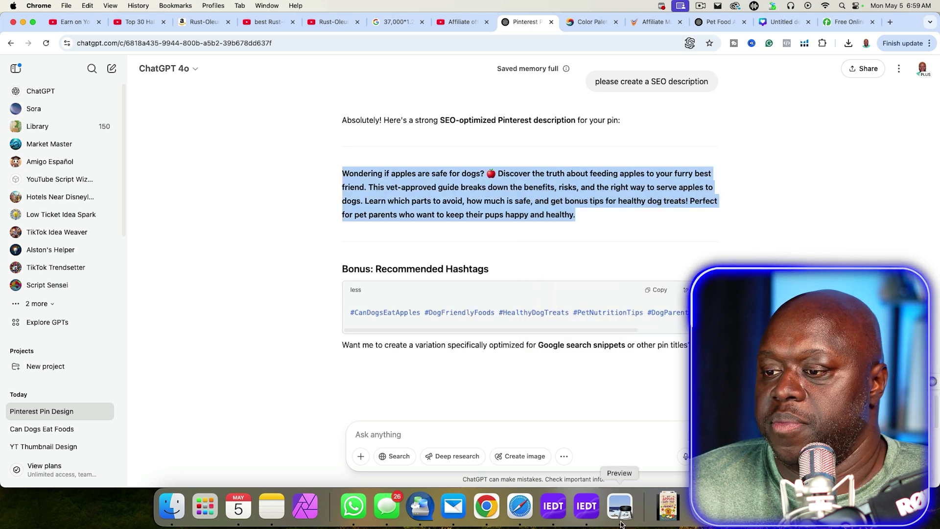
left_click(520, 506)
left_click(514, 210)
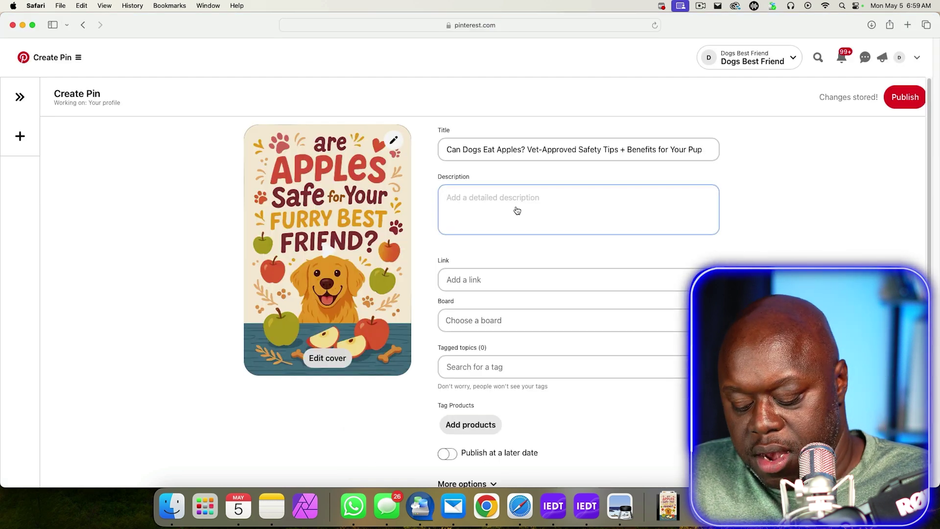
key("super+v")
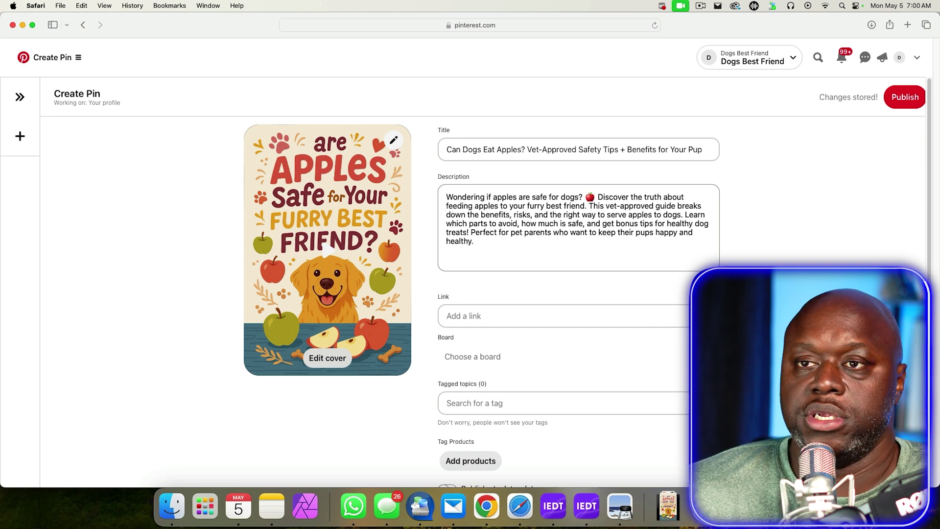
- Check the OfferVault pet insurance offers in Chrome for the pin's link, then return to the Pinterest pin in Safari
left_click(492, 314)
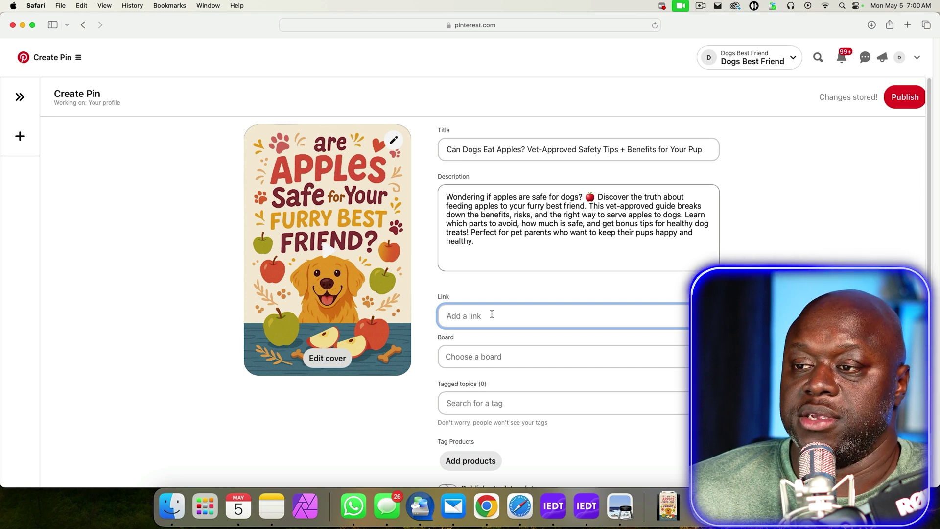
left_click(486, 510)
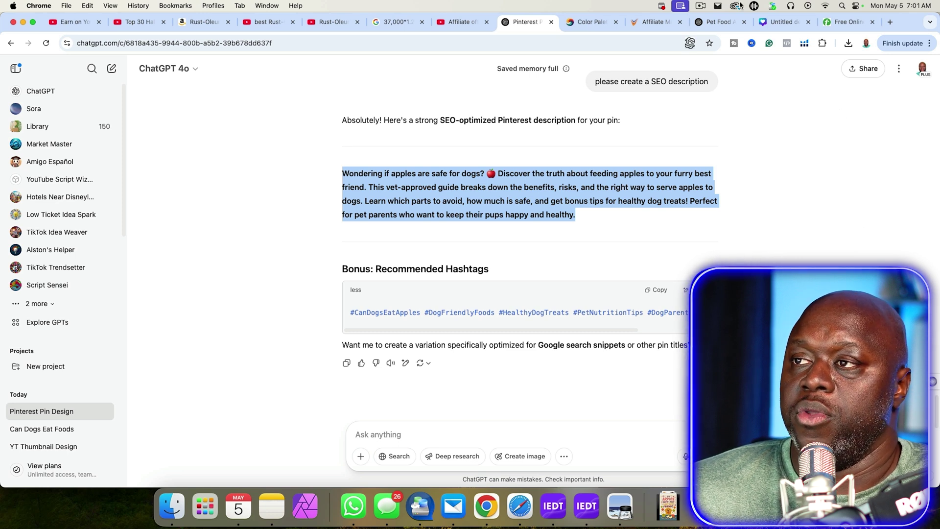
left_click(624, 31)
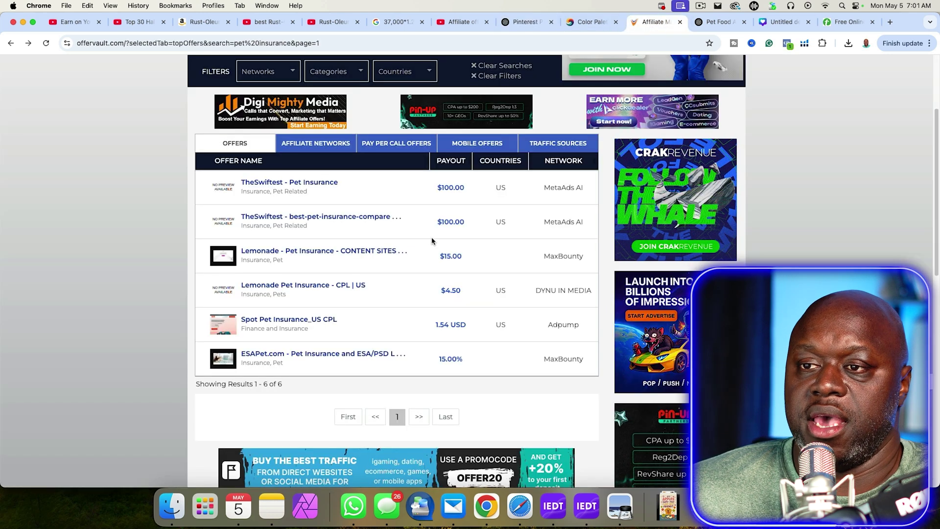
left_click(11, 43)
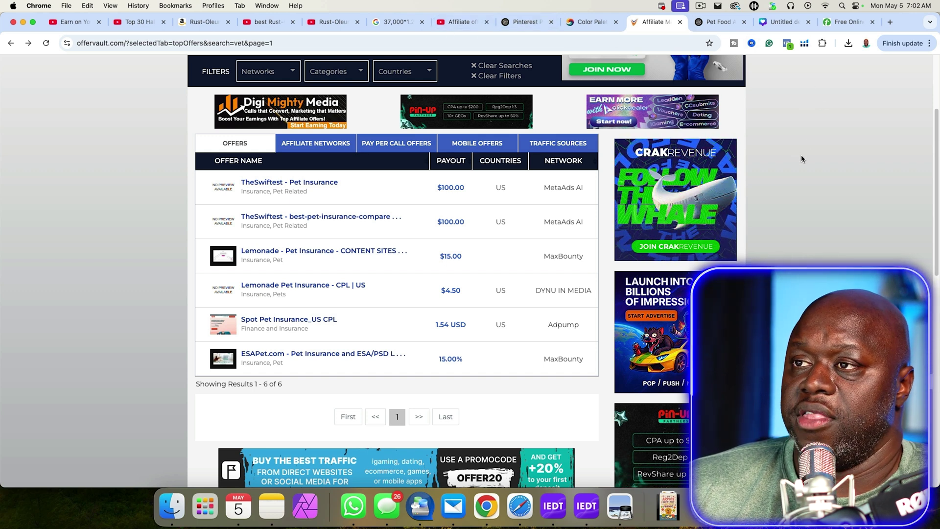
left_click(512, 22)
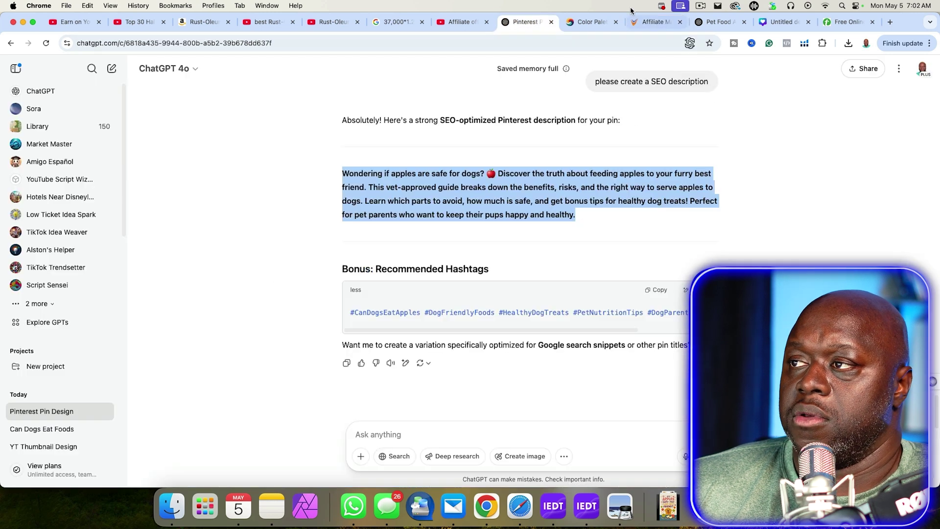
left_click(520, 505)
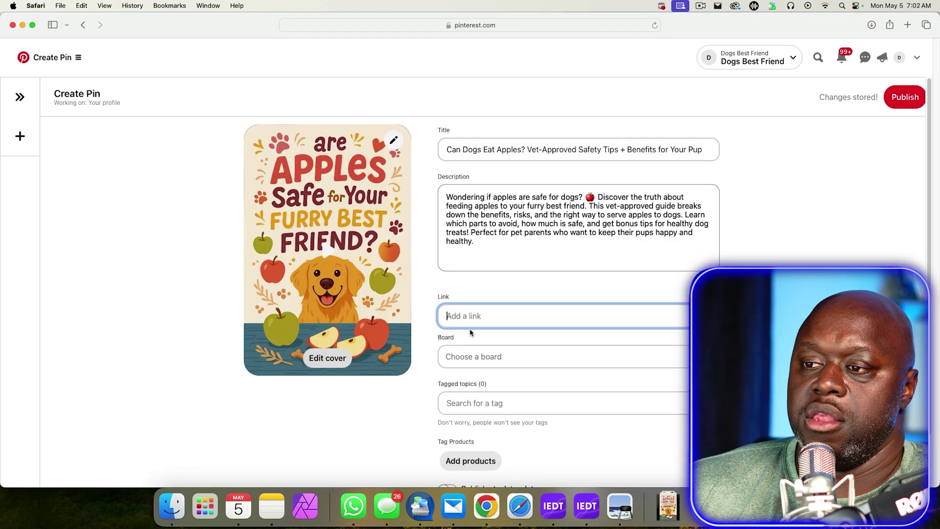
- Create a board for the pin named "Can My Dog Eat This? (Pet-Safe Foods Guide)", copying the name from ChatGPT's board ideas
left_click(500, 361)
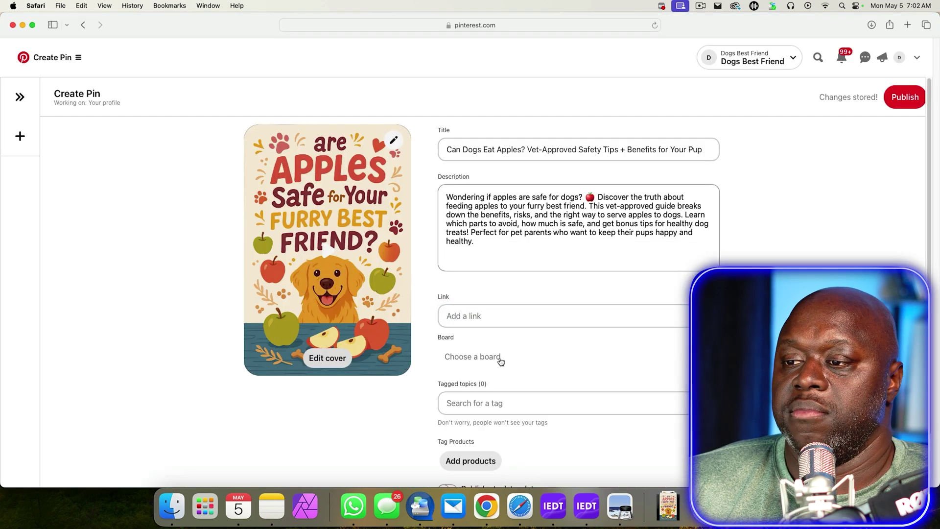
left_click(528, 333)
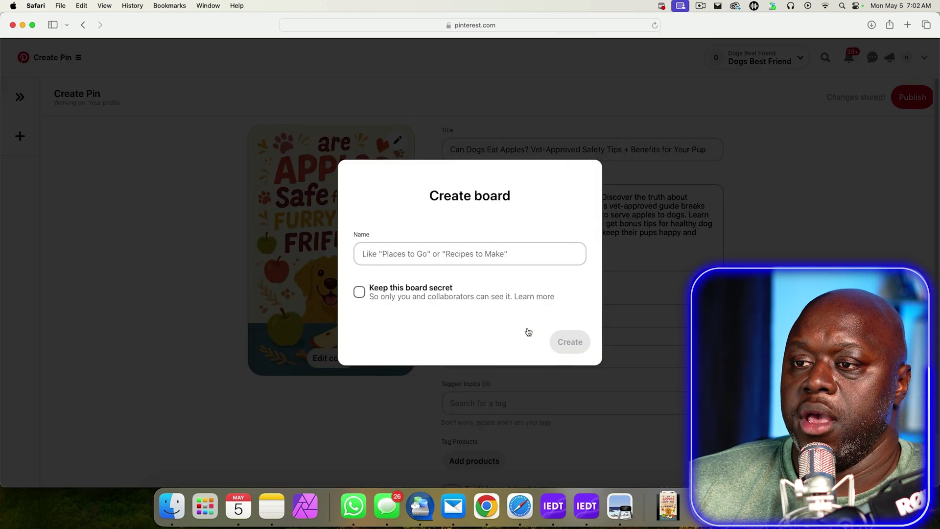
left_click(488, 511)
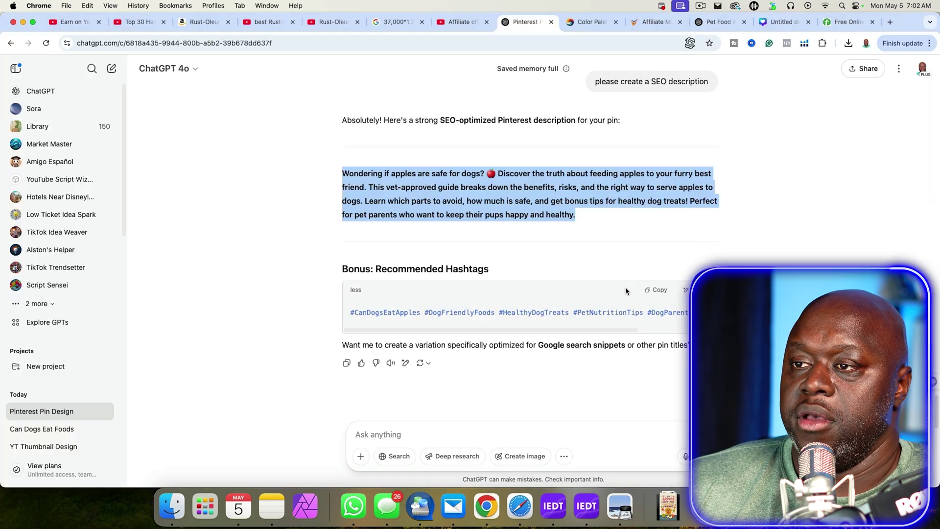
scroll(628, 284, "up", 15)
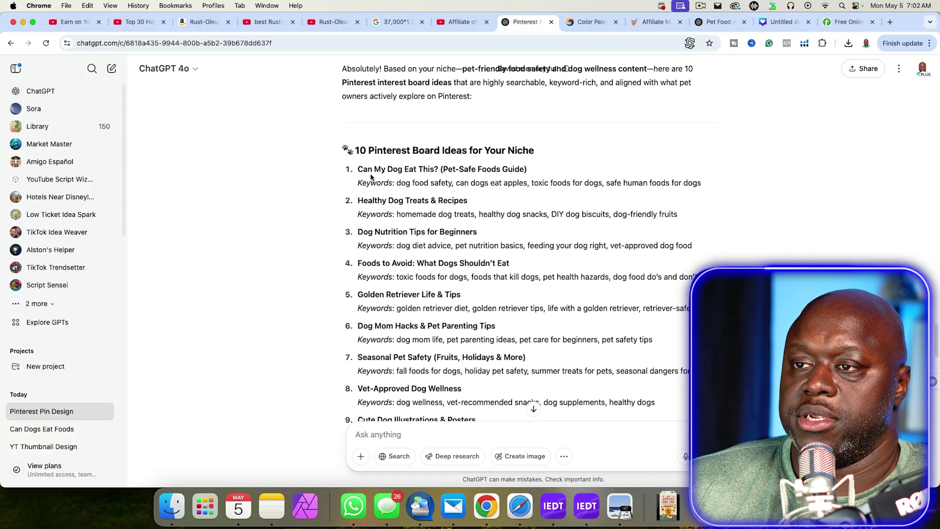
left_click_drag(357, 169, 528, 169)
key("super+c")
key("super+Tab")
left_click(440, 253)
key("super+v")
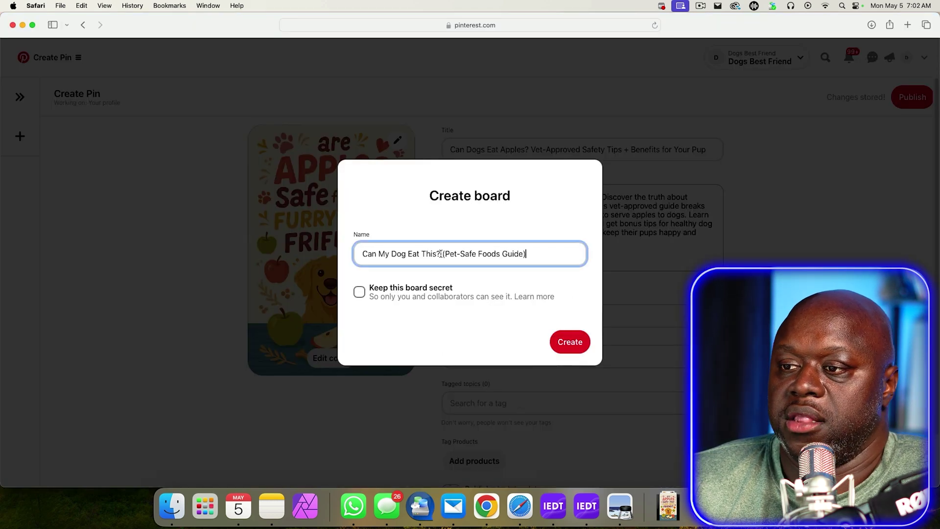
left_click(565, 342)
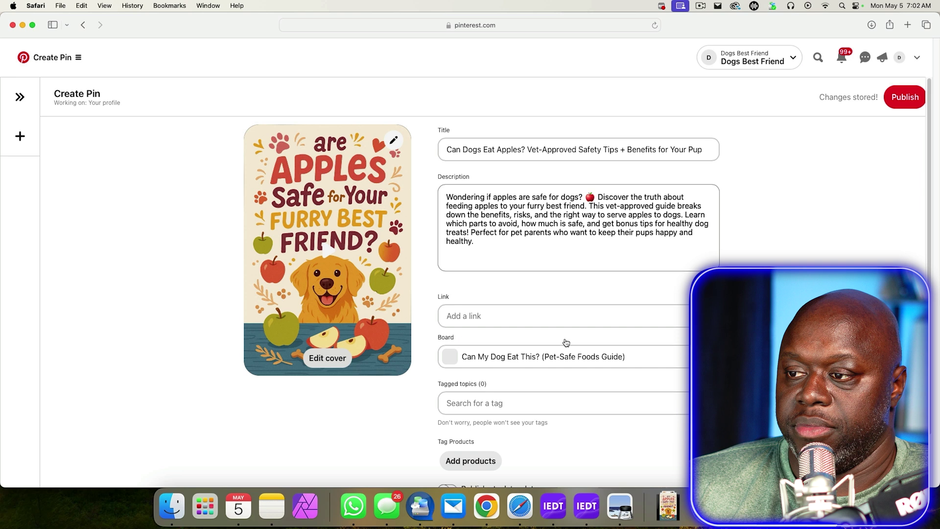
scroll(497, 338, "down", 2)
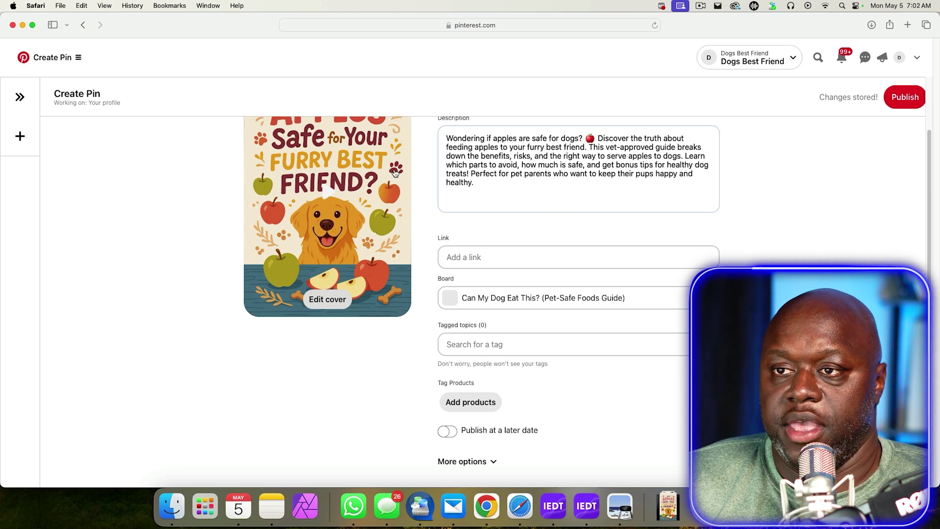
scroll(146, 252, "up", 2)
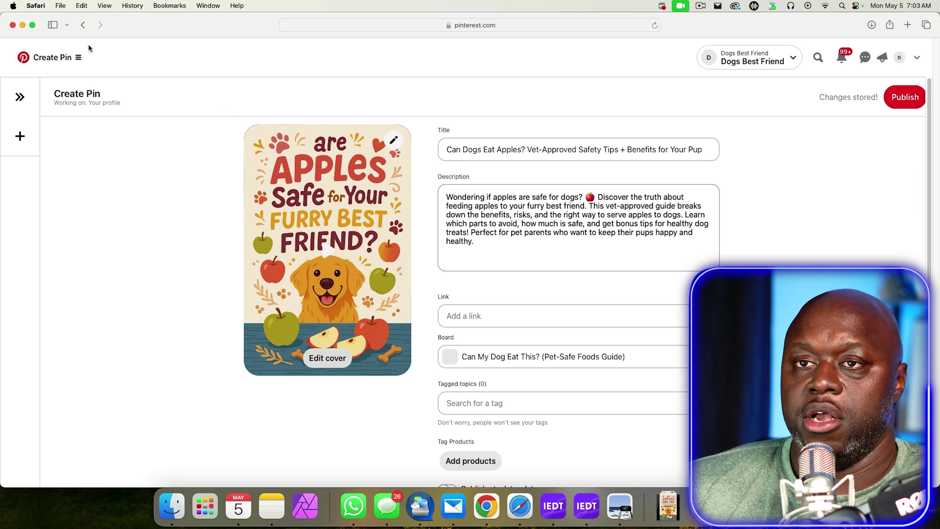
- Minimize the Pinterest window and compare the generated apple pin images and their prompts with accent color codes in the ChatGPT chat
left_click(22, 25)
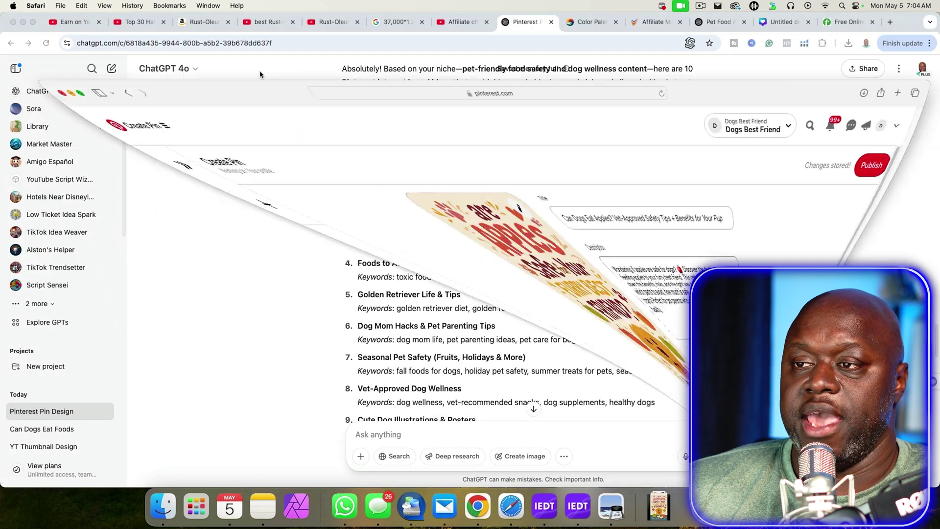
scroll(313, 283, "up", 20)
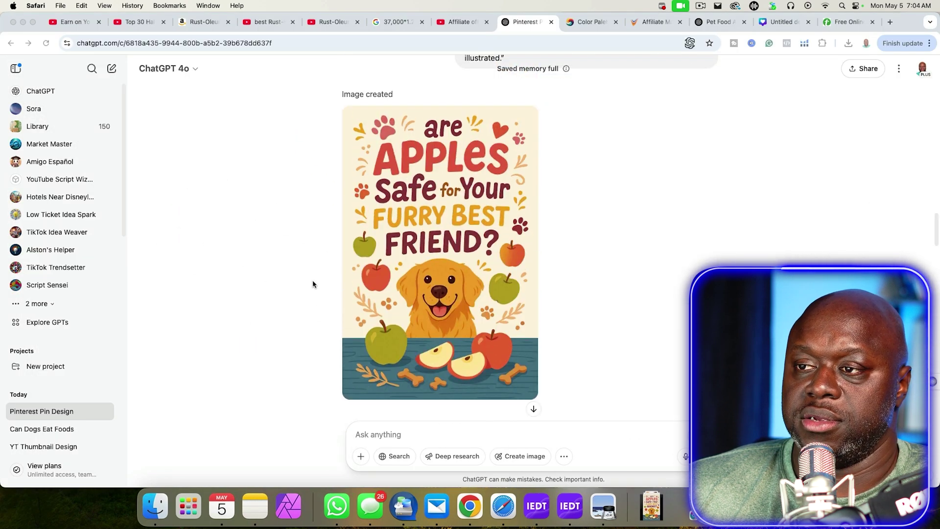
scroll(313, 284, "down", 10)
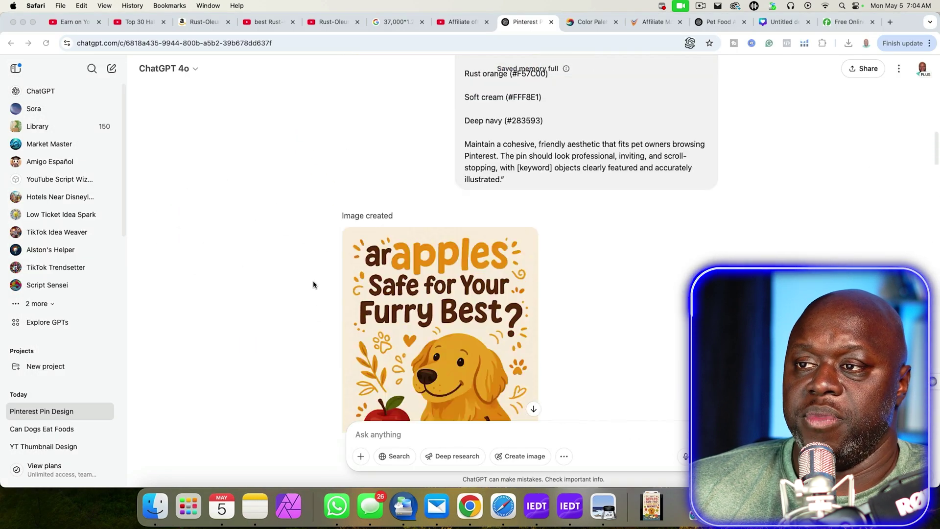
scroll(313, 284, "down", 5)
scroll(313, 283, "up", 3)
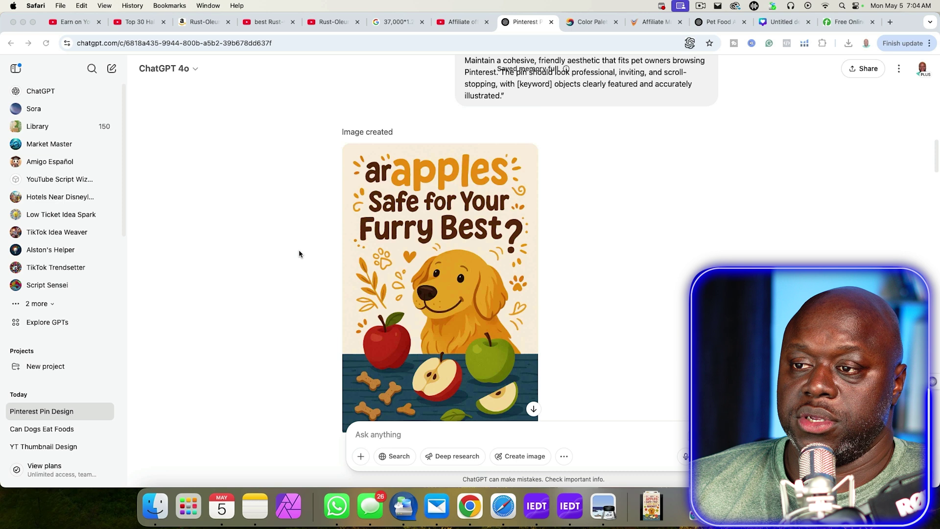
scroll(301, 254, "down", 10)
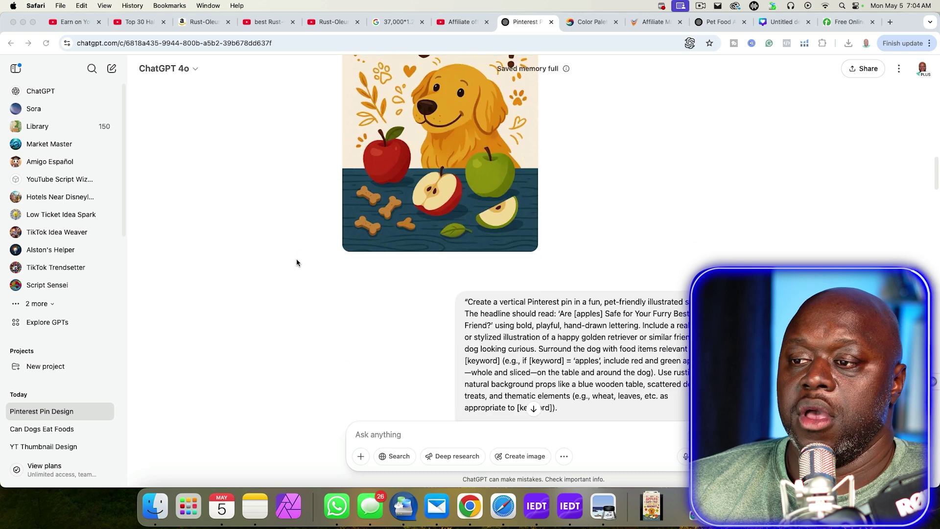
scroll(296, 262, "down", 10)
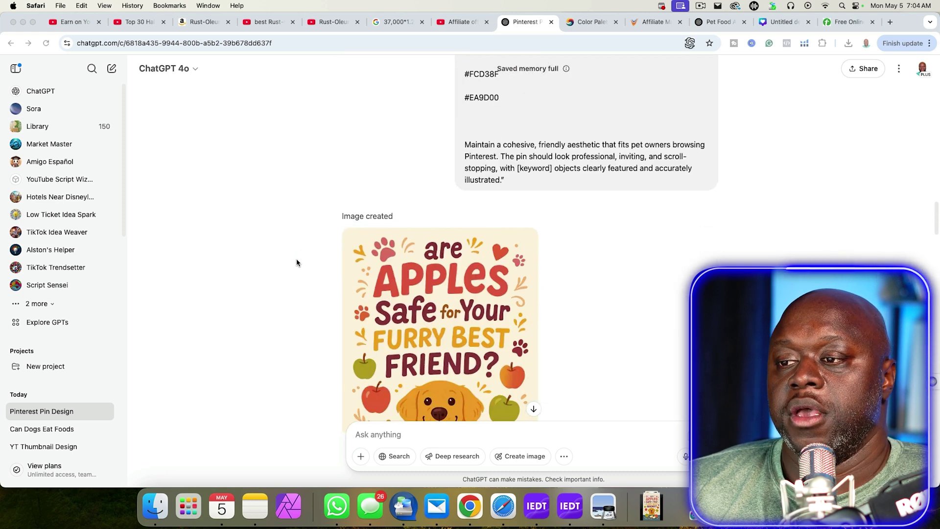
scroll(296, 262, "down", 10)
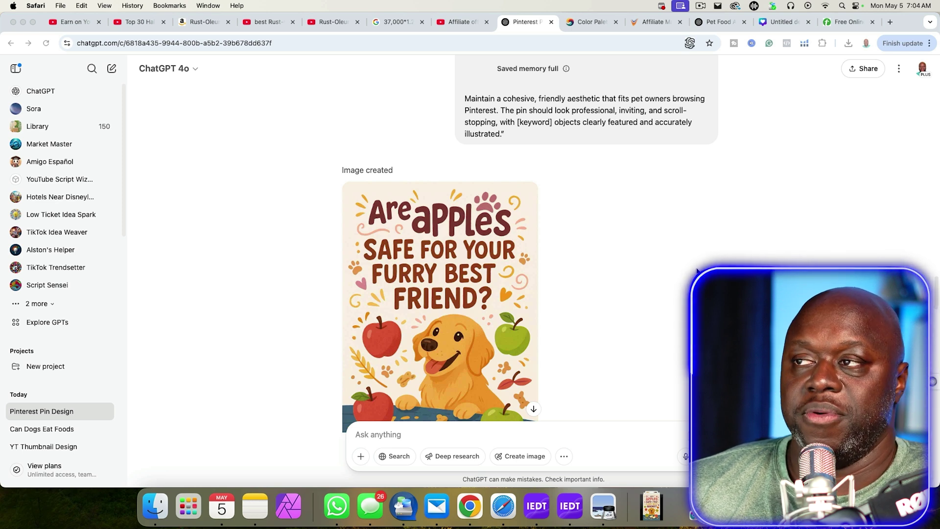
left_click(700, 5)
left_click(713, 52)
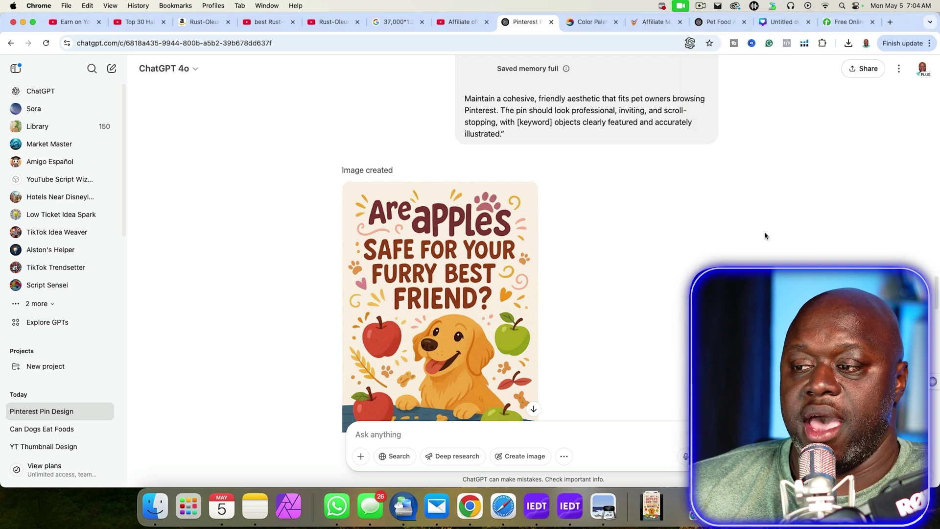
scroll(765, 236, "down", 3)
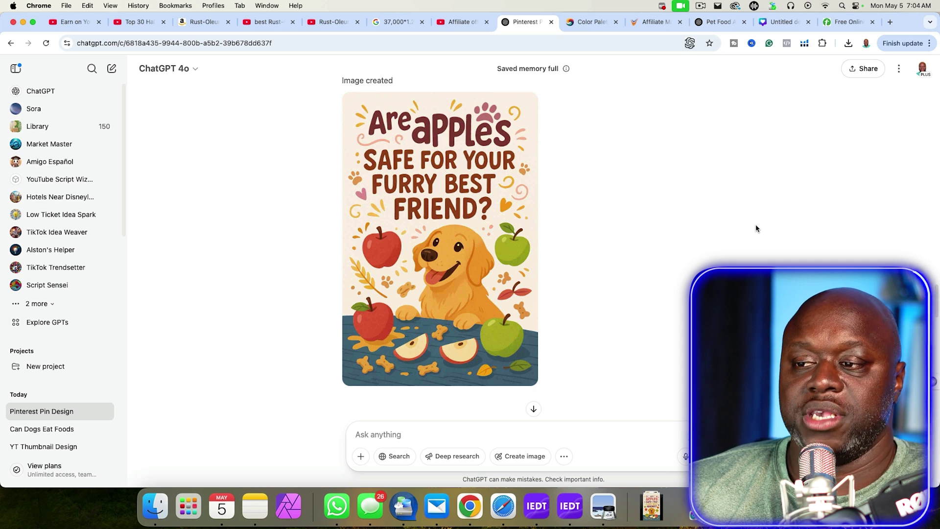
scroll(758, 227, "down", 8)
scroll(759, 226, "up", 3)
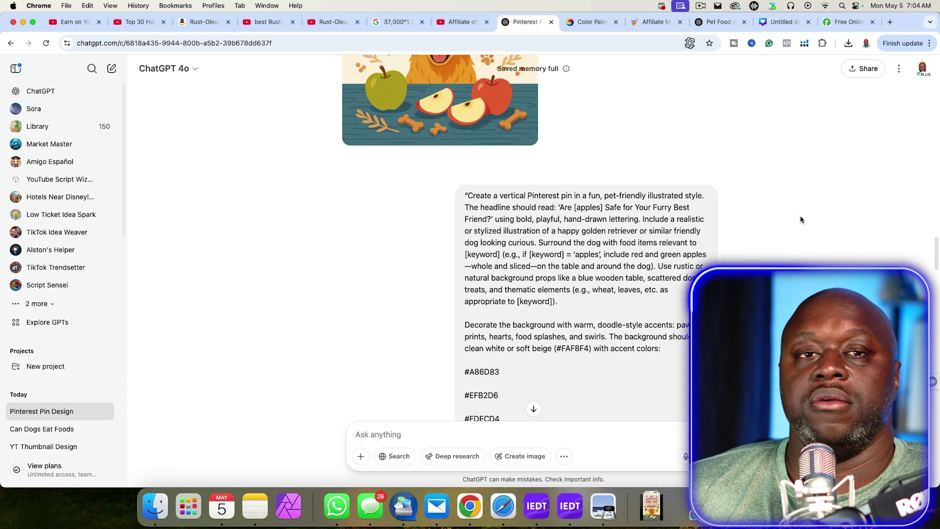
scroll(796, 222, "up", 5)
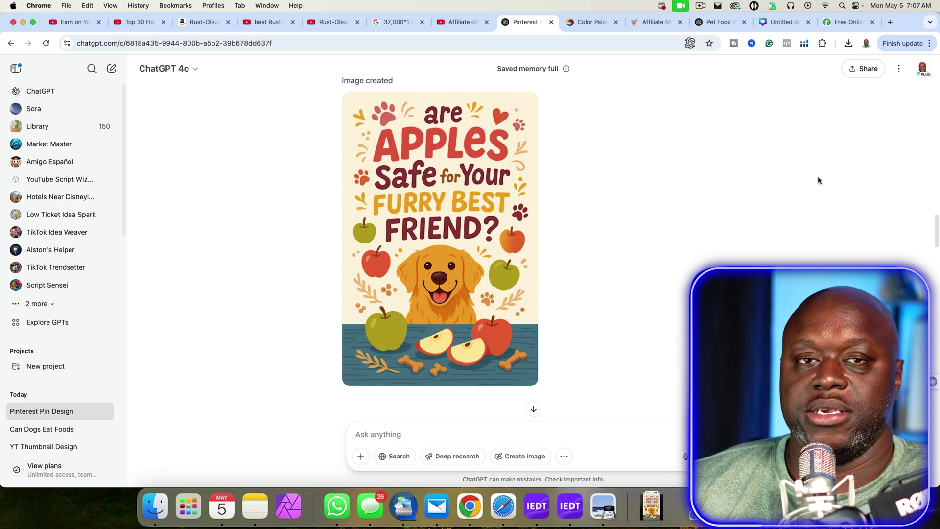
scroll(820, 179, "up", 3)
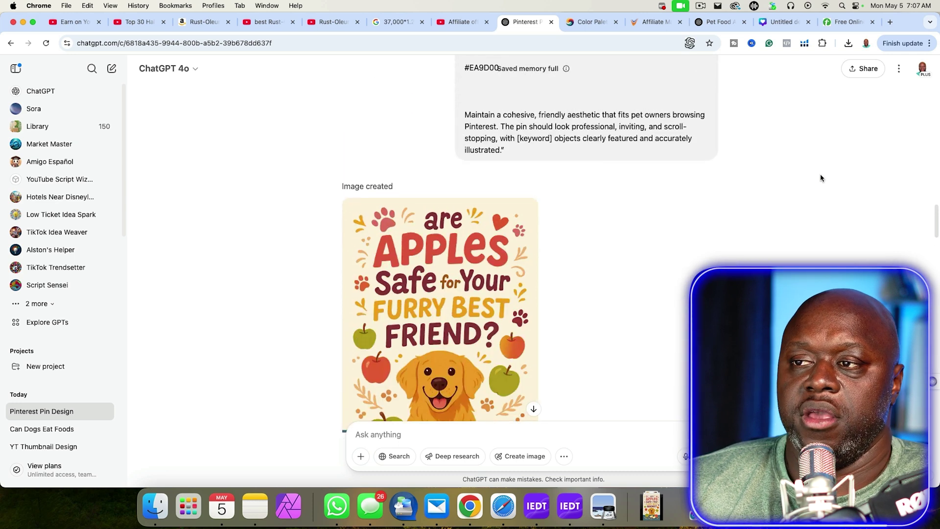
scroll(820, 178, "up", 6)
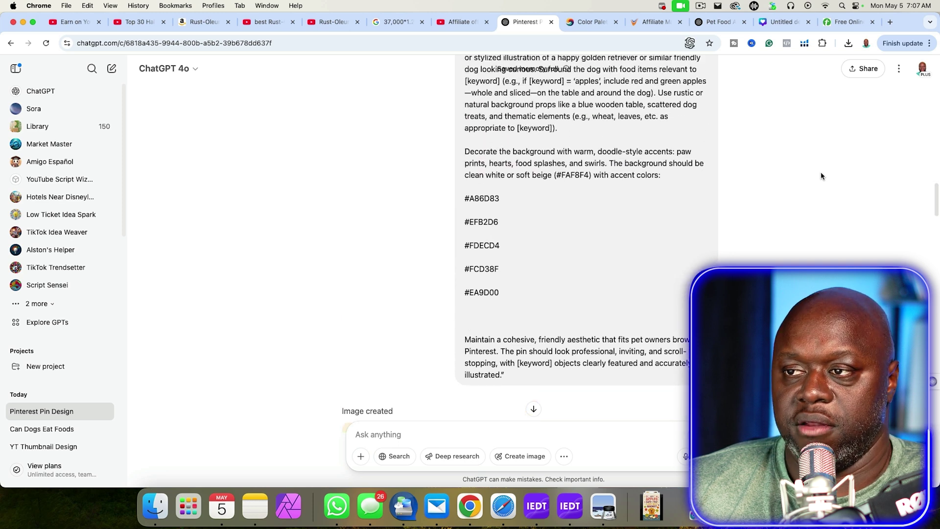
scroll(821, 176, "up", 4)
scroll(822, 176, "up", 3)
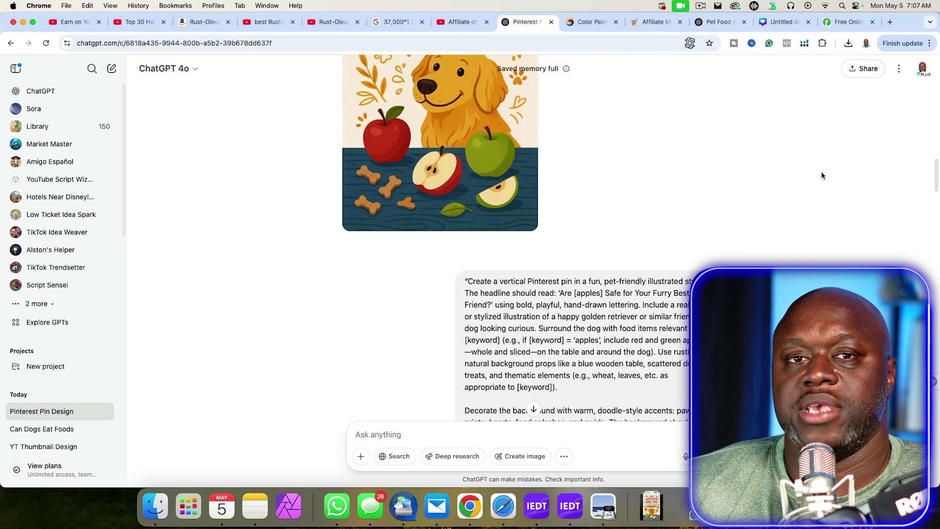